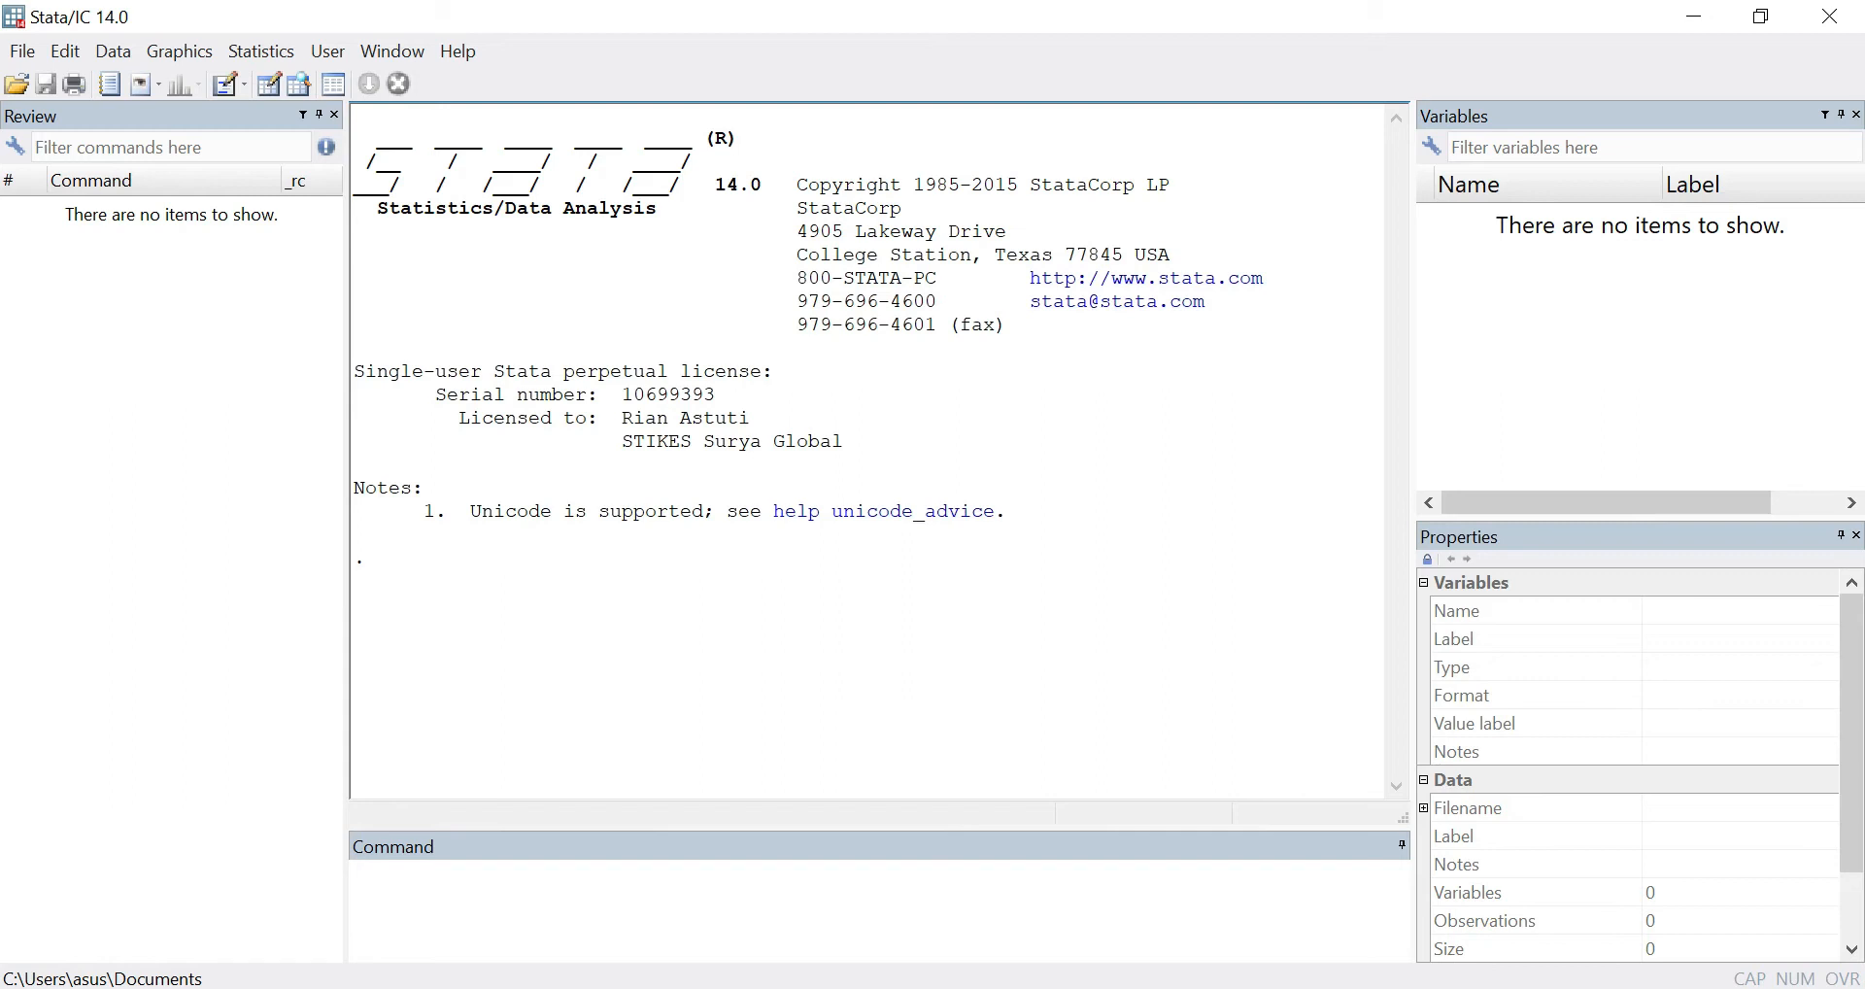
# - Switch to the LatihanModifData.xlsx workbook in Excel and review the Tahu_1 to Tahu_5, Usia and IMT columns on Sheet1
pyautogui.moveTo(763, 987)
pyautogui.click(763, 899)
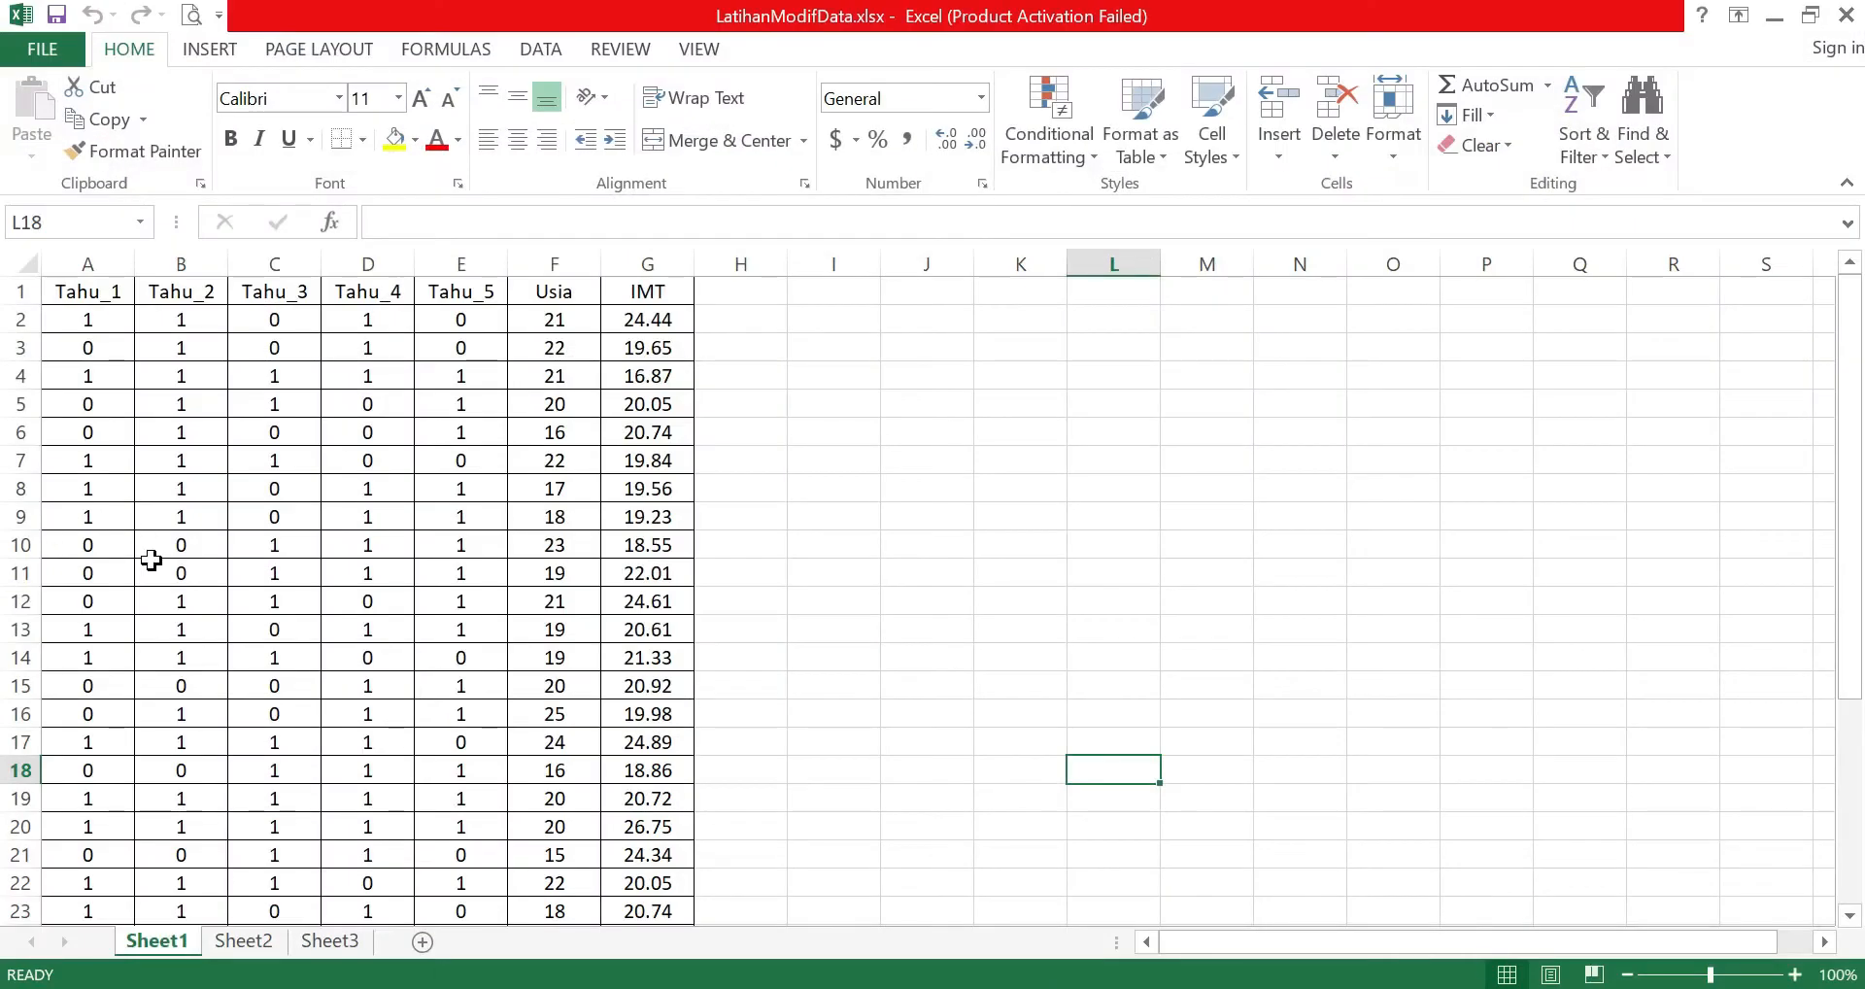
pyautogui.click(60, 292)
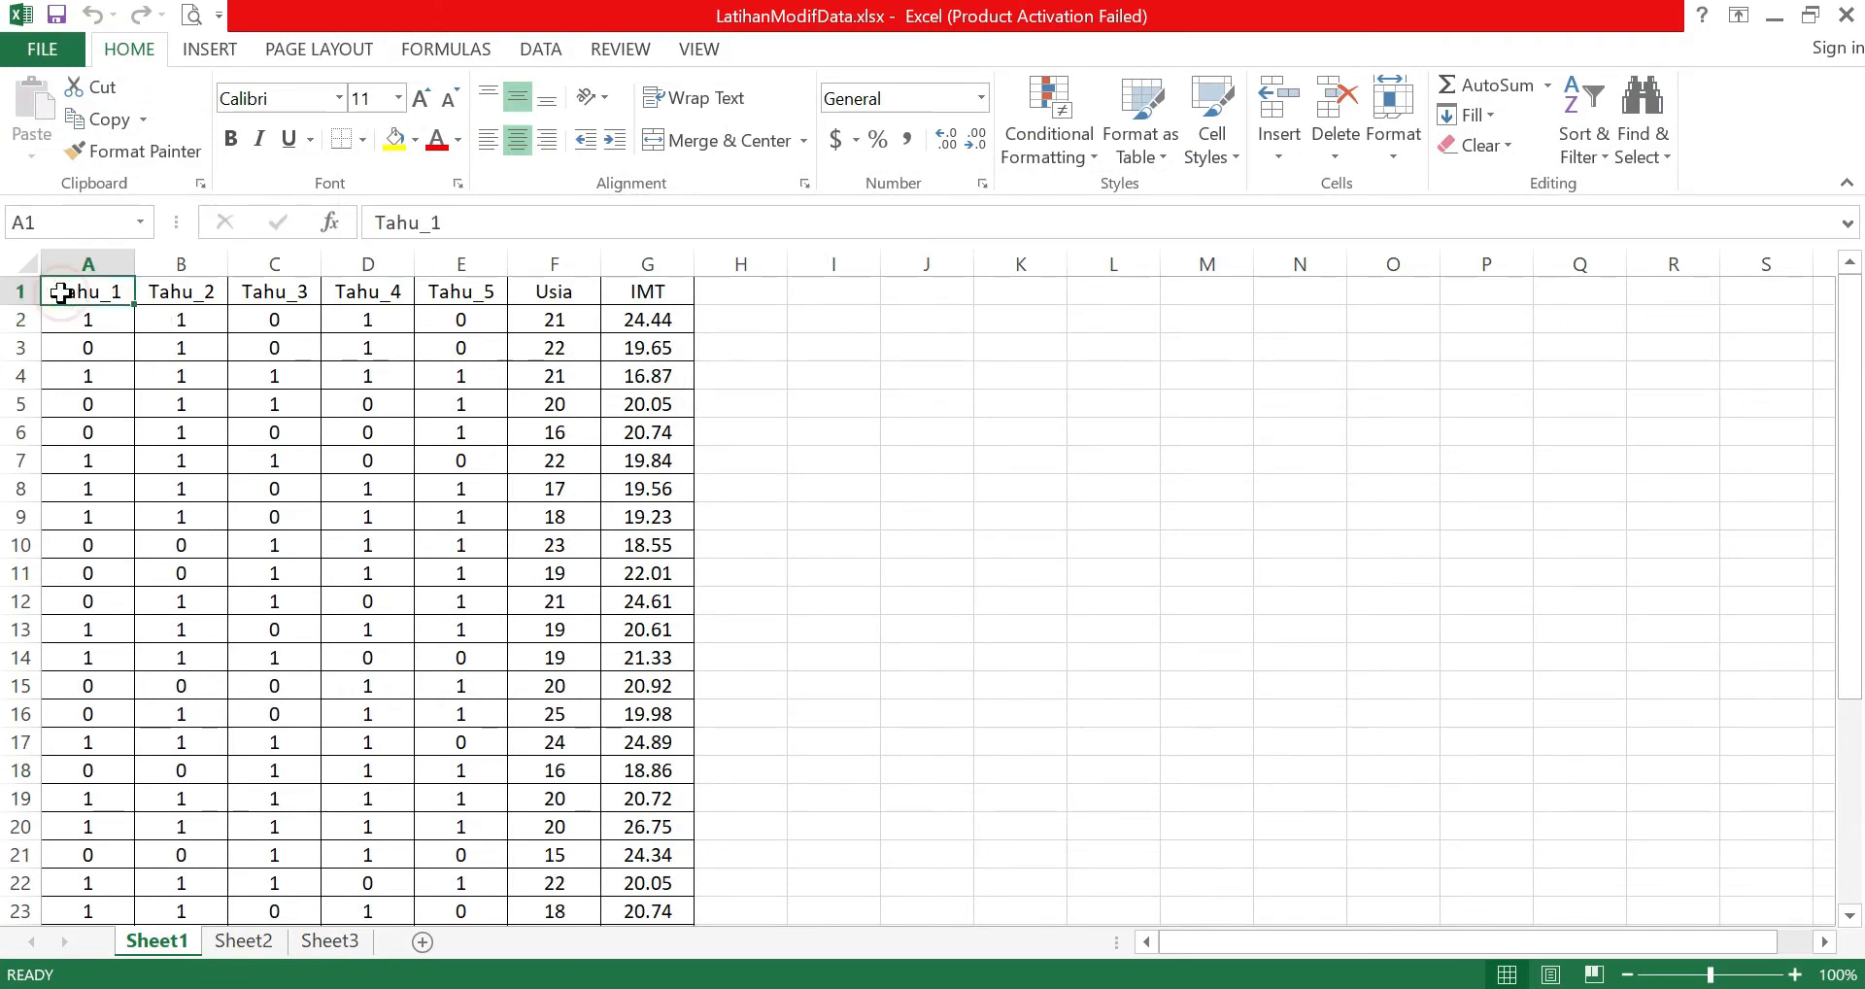
pyautogui.click(480, 296)
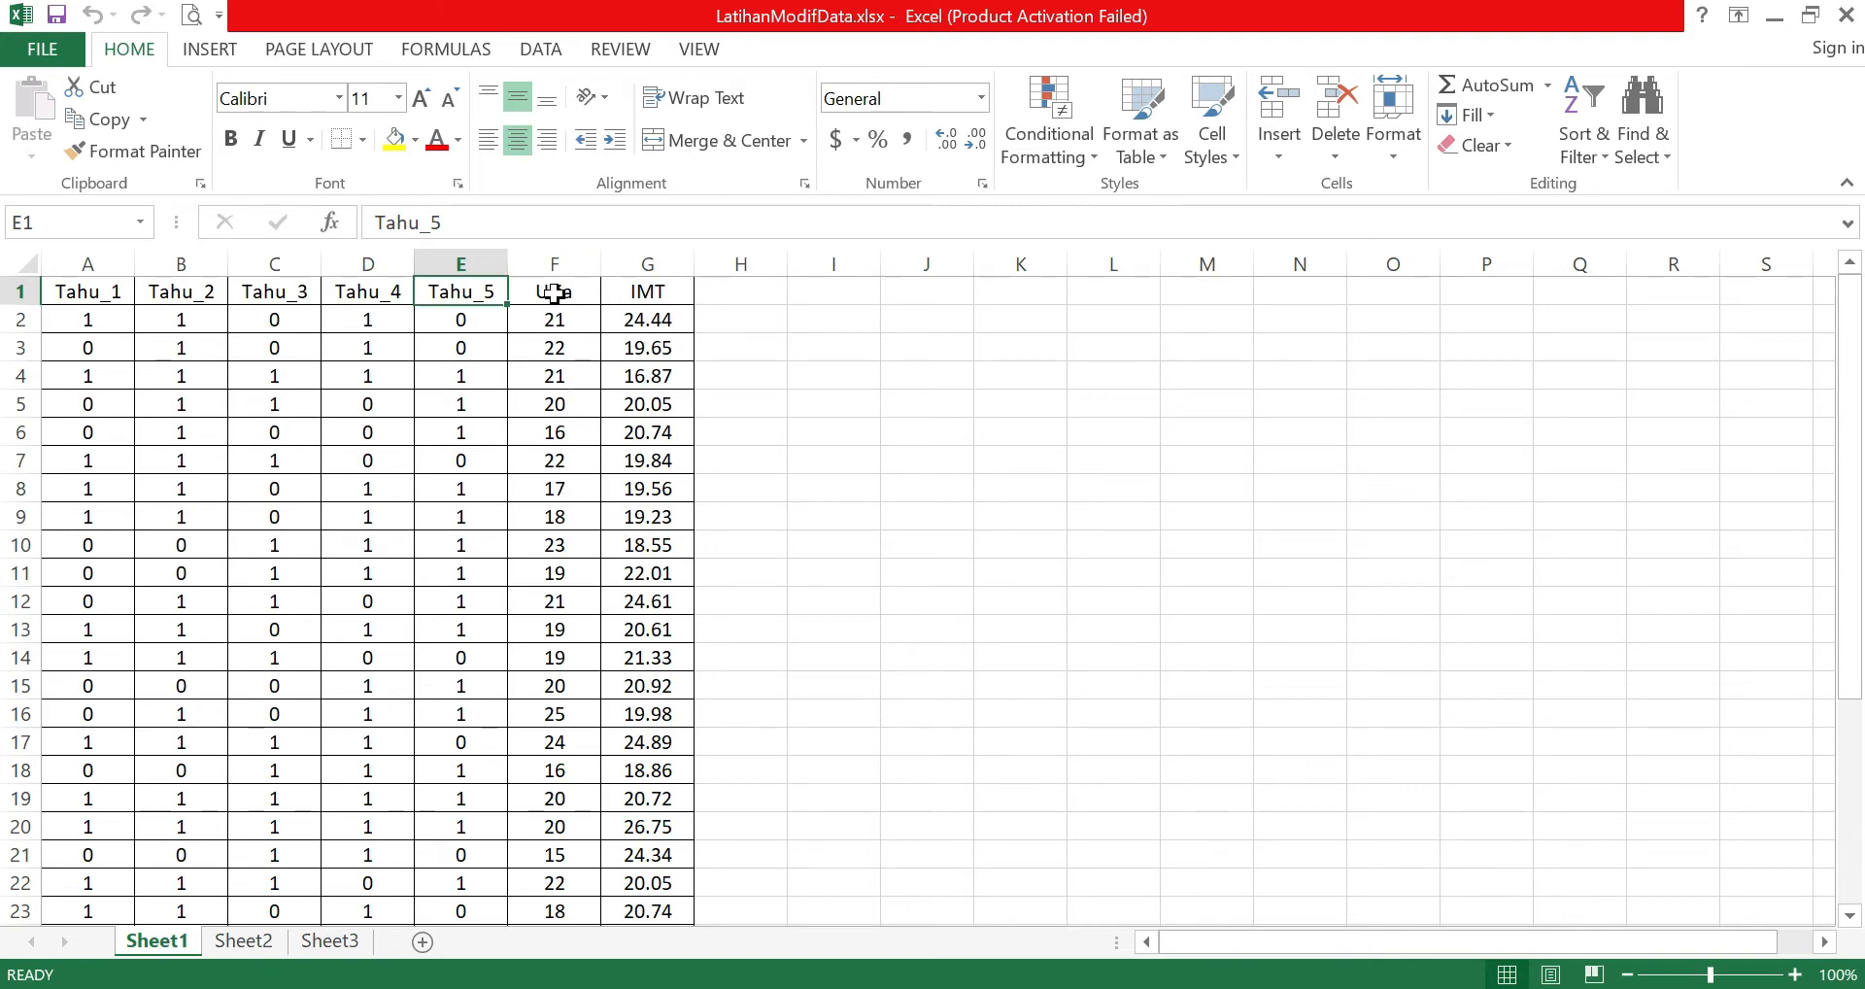
pyautogui.scroll(-1, 669, 542)
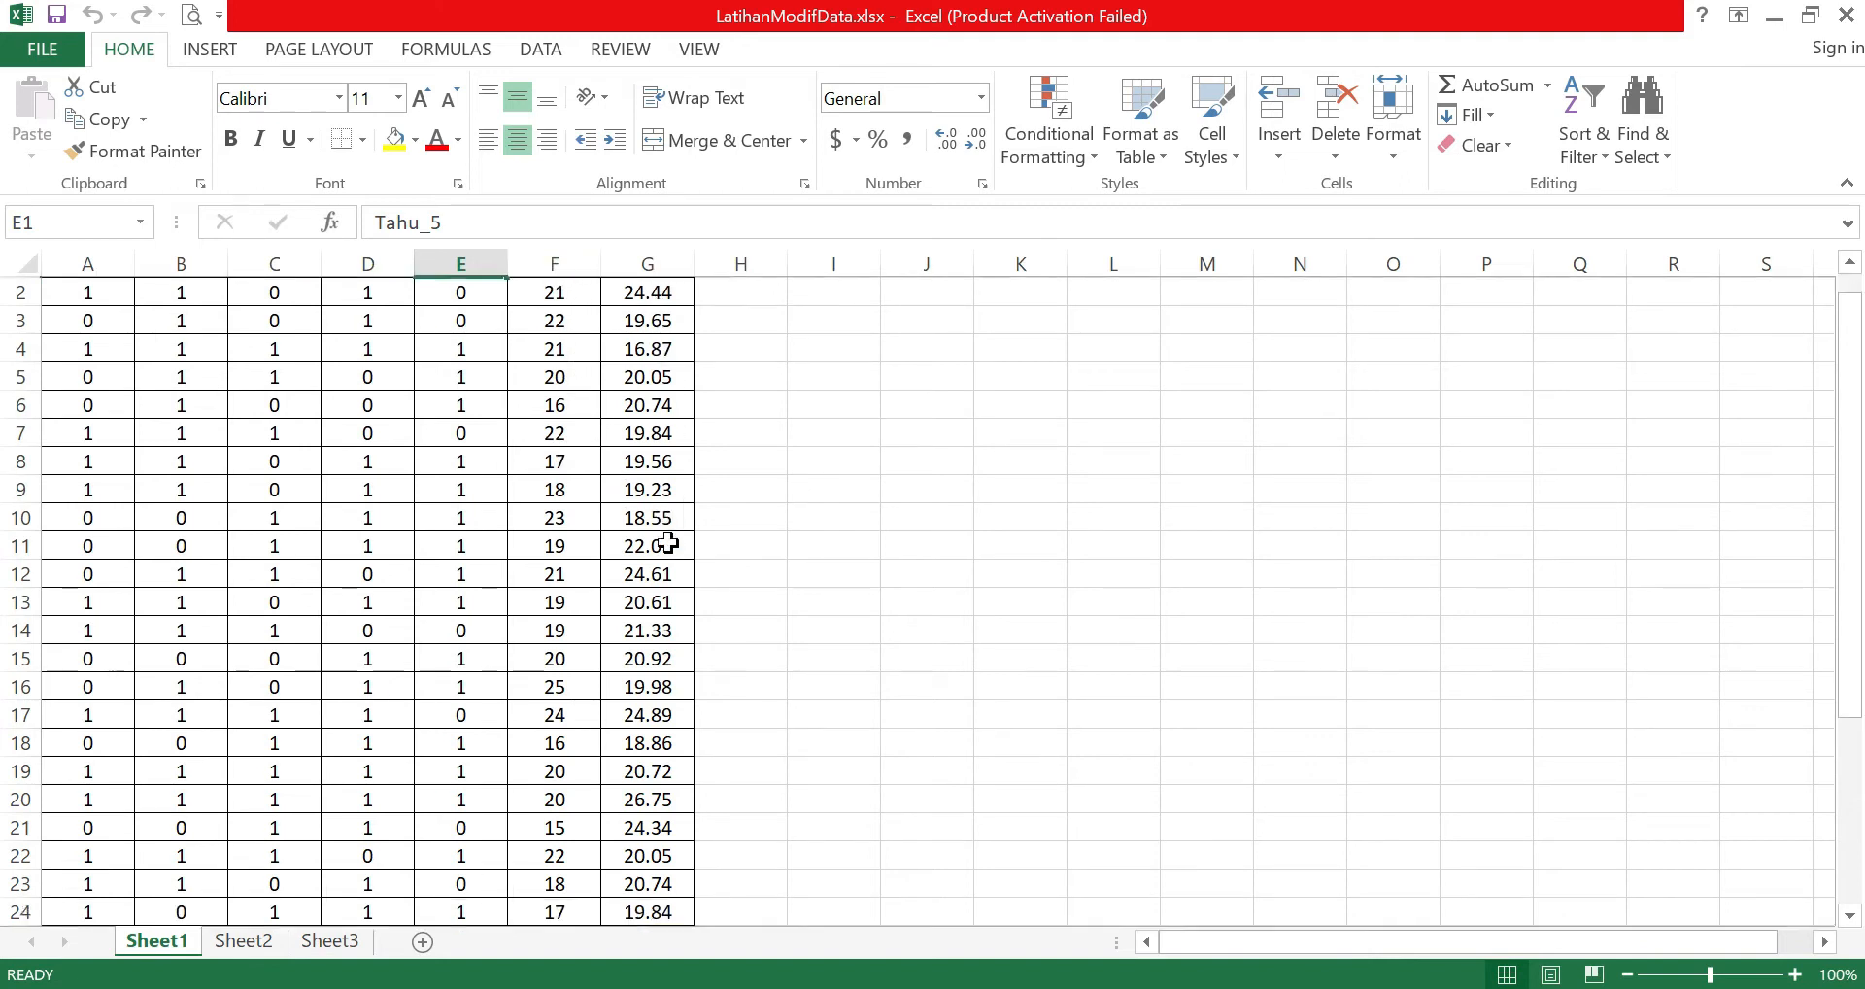
pyautogui.scroll(1, 669, 544)
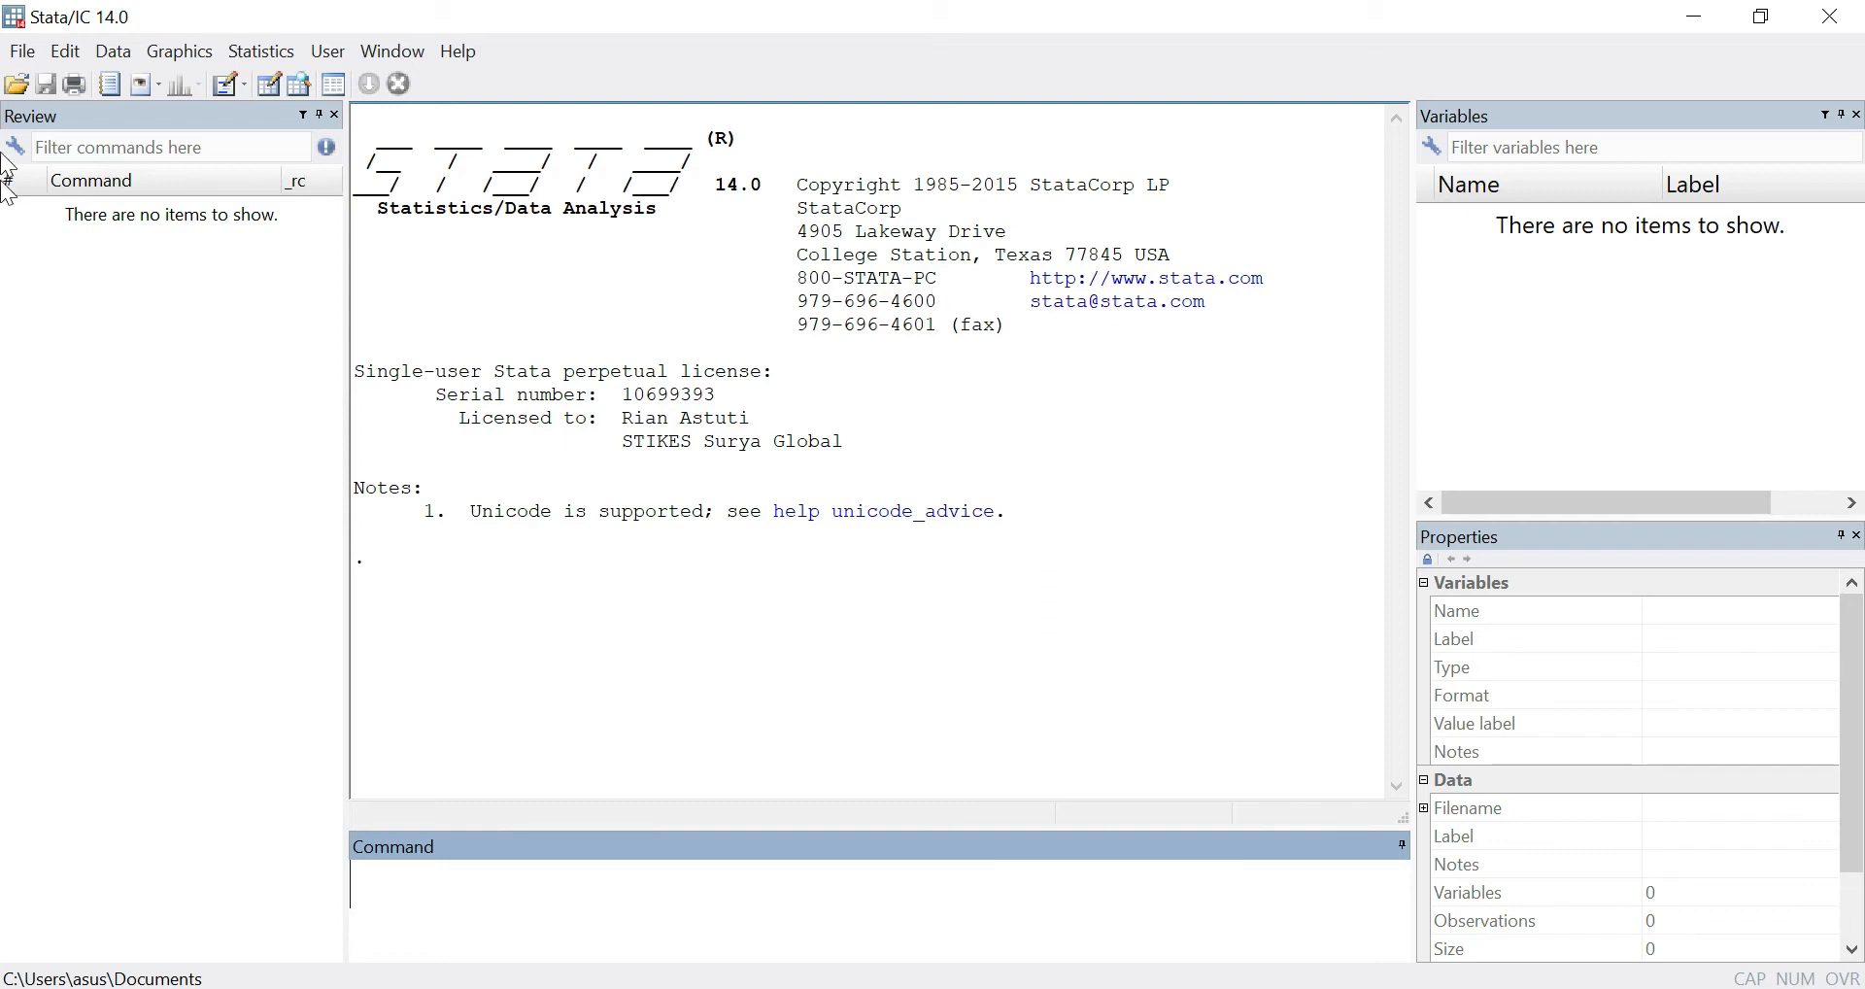
# - In Stata, import Sheet1 of the Excel file LatihanModifData.xlsx from D:\LatihanManajemenData, using the first row as variable names
pyautogui.click(24, 54)
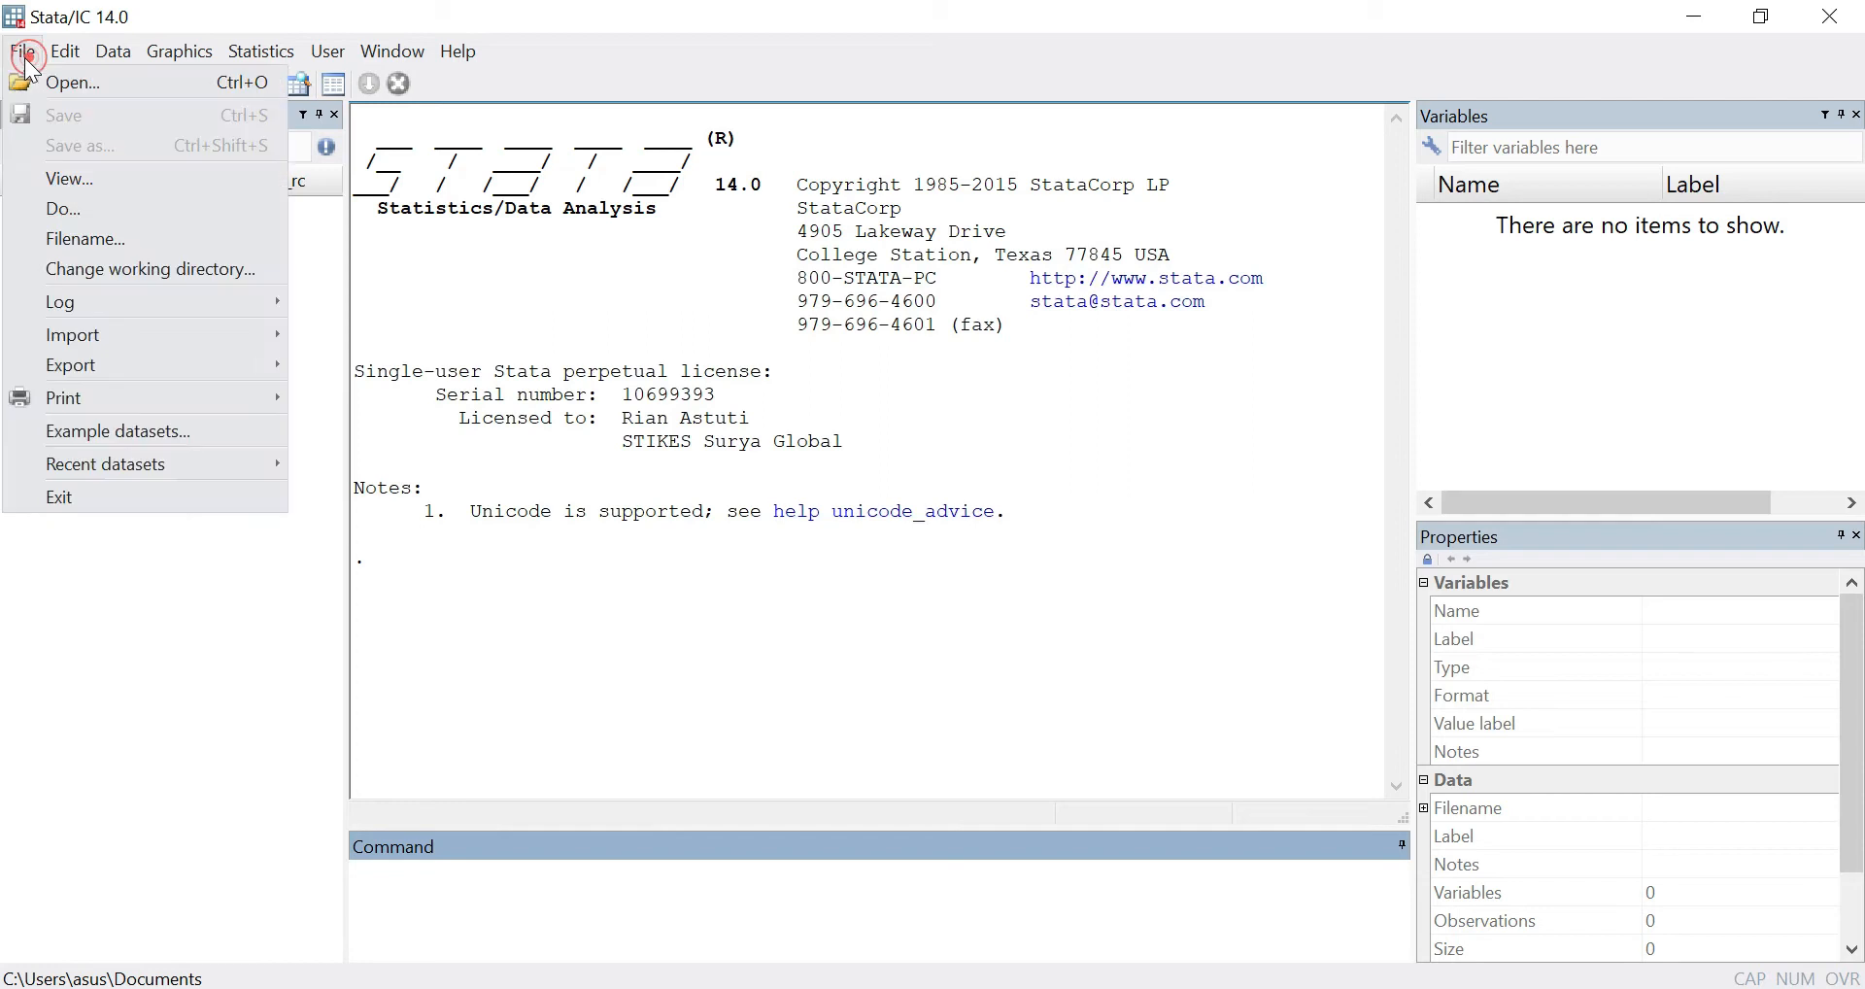
pyautogui.moveTo(78, 340)
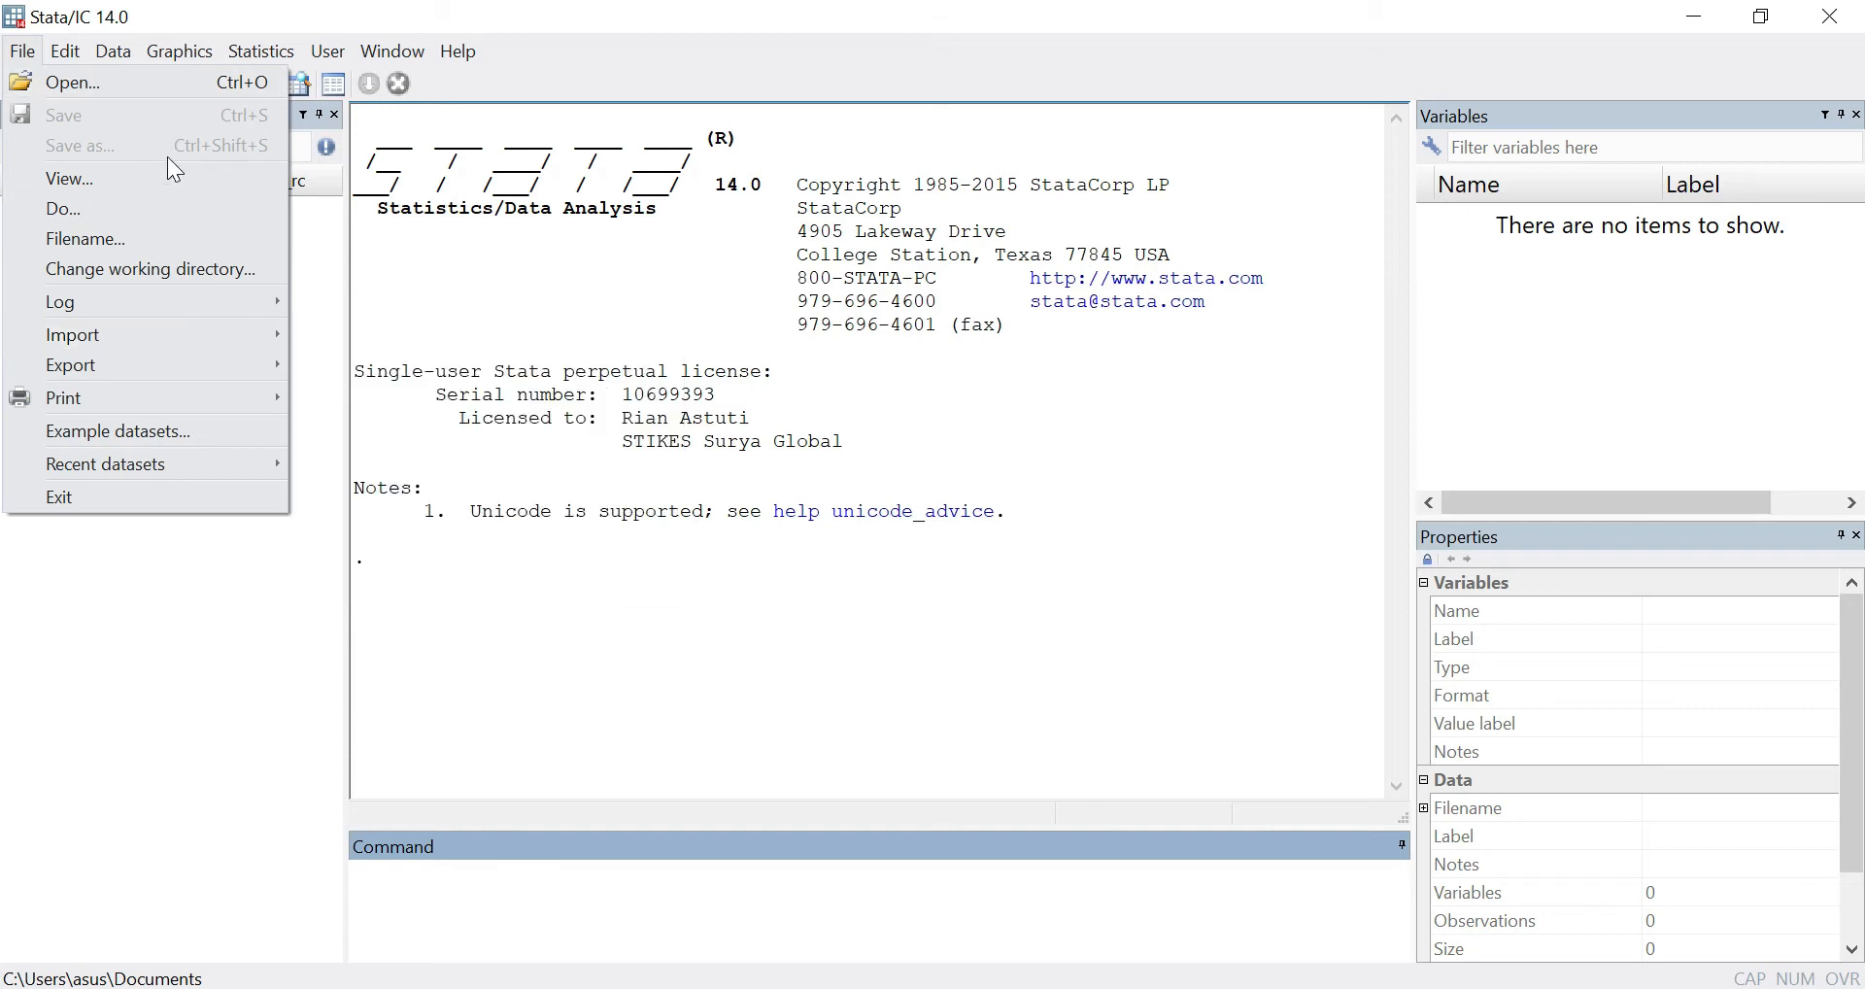
pyautogui.moveTo(202, 340)
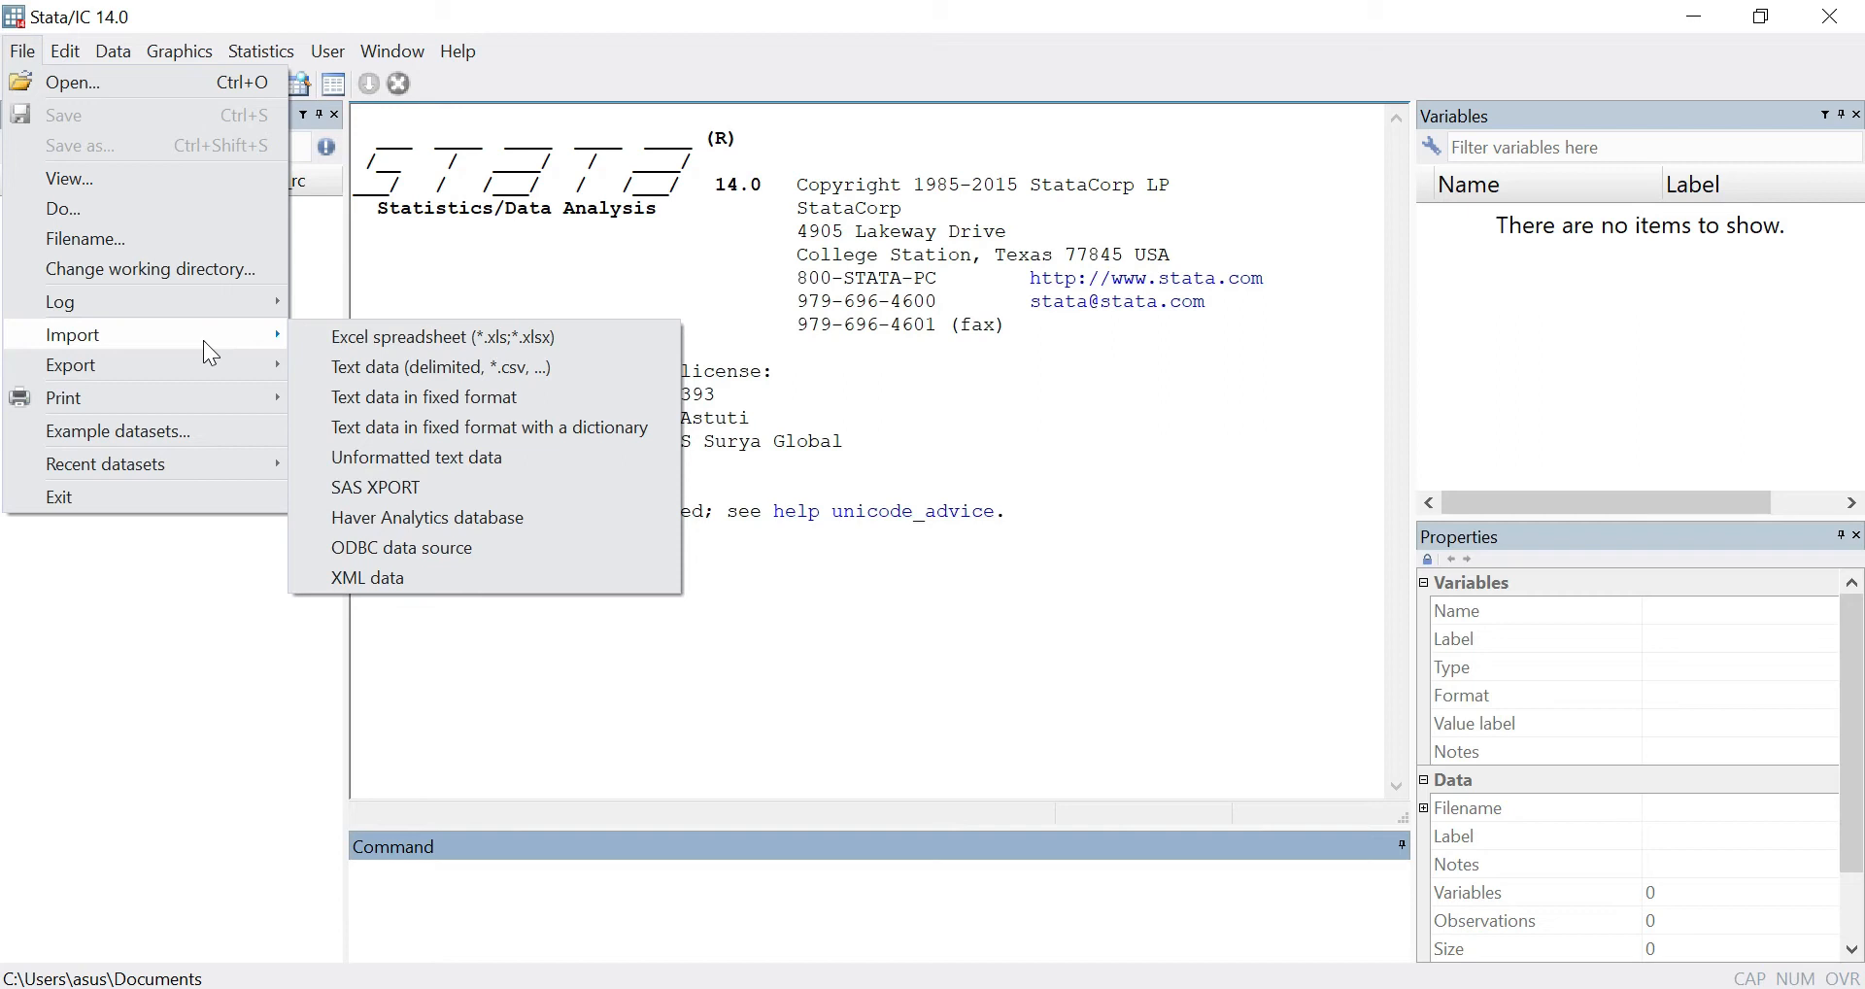
pyautogui.click(433, 338)
pyautogui.click(1205, 386)
pyautogui.click(874, 414)
pyautogui.click(1160, 822)
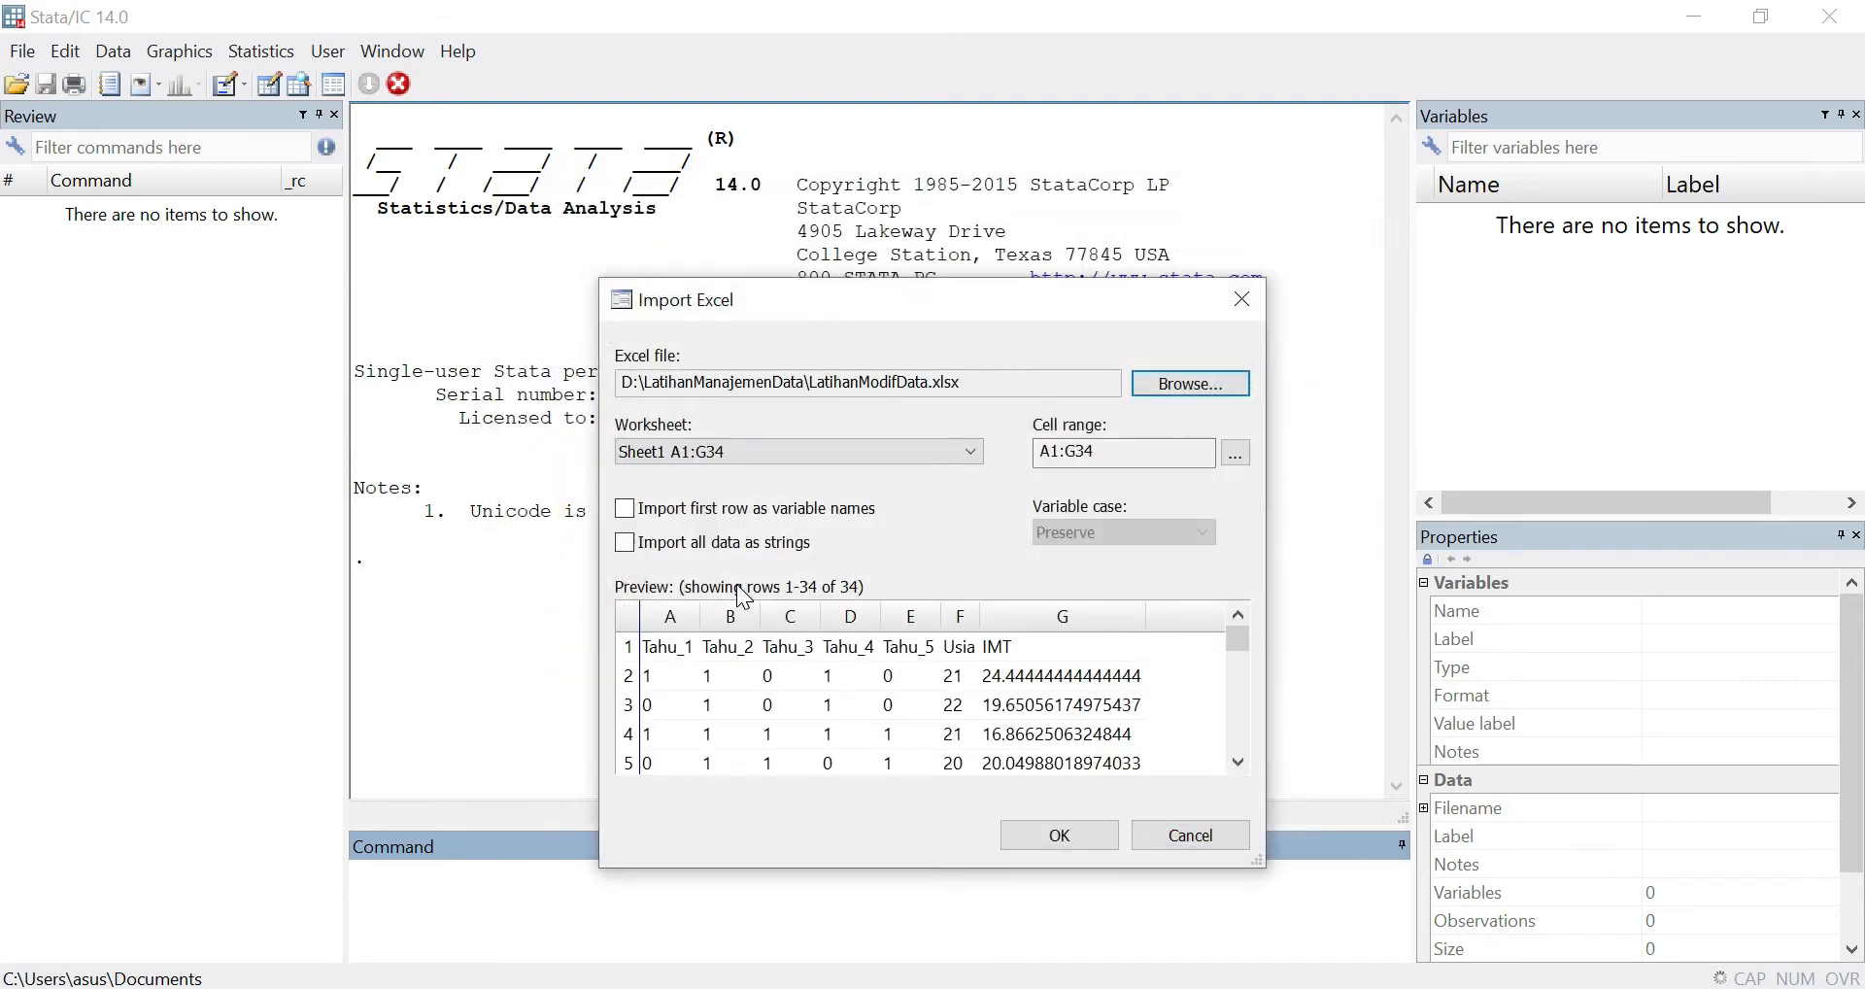
pyautogui.click(625, 508)
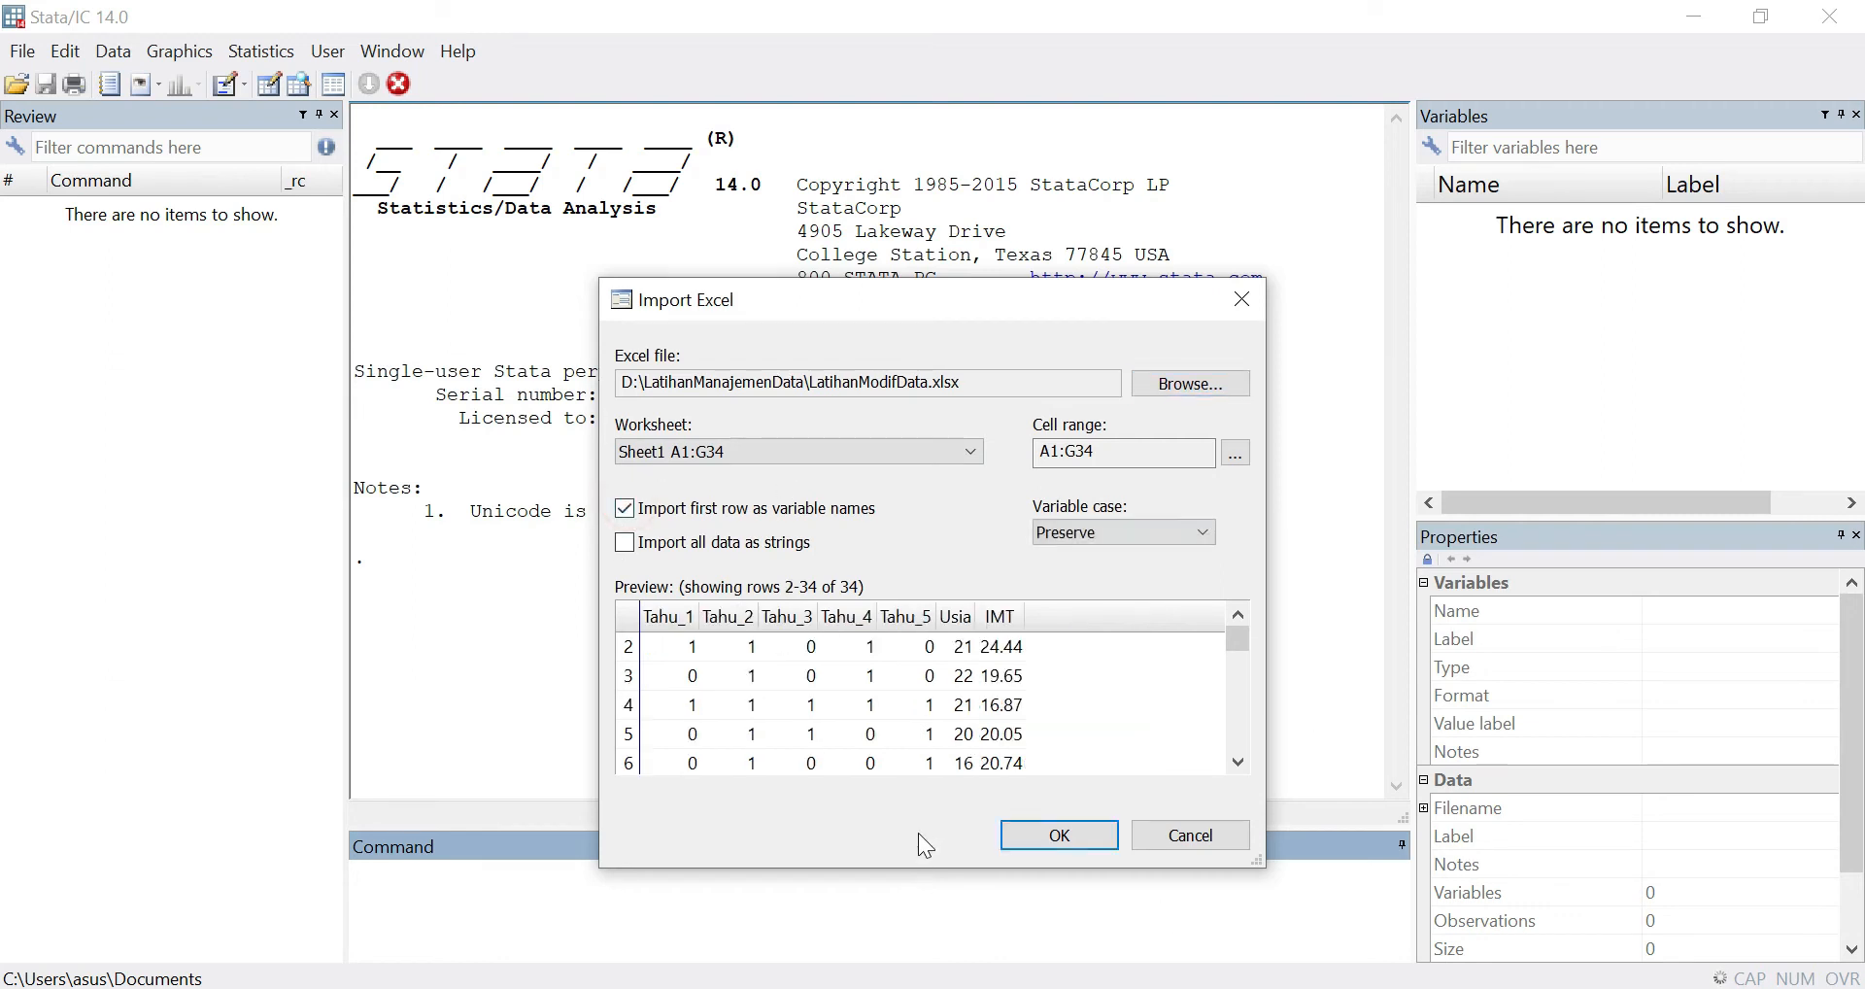
pyautogui.click(1068, 837)
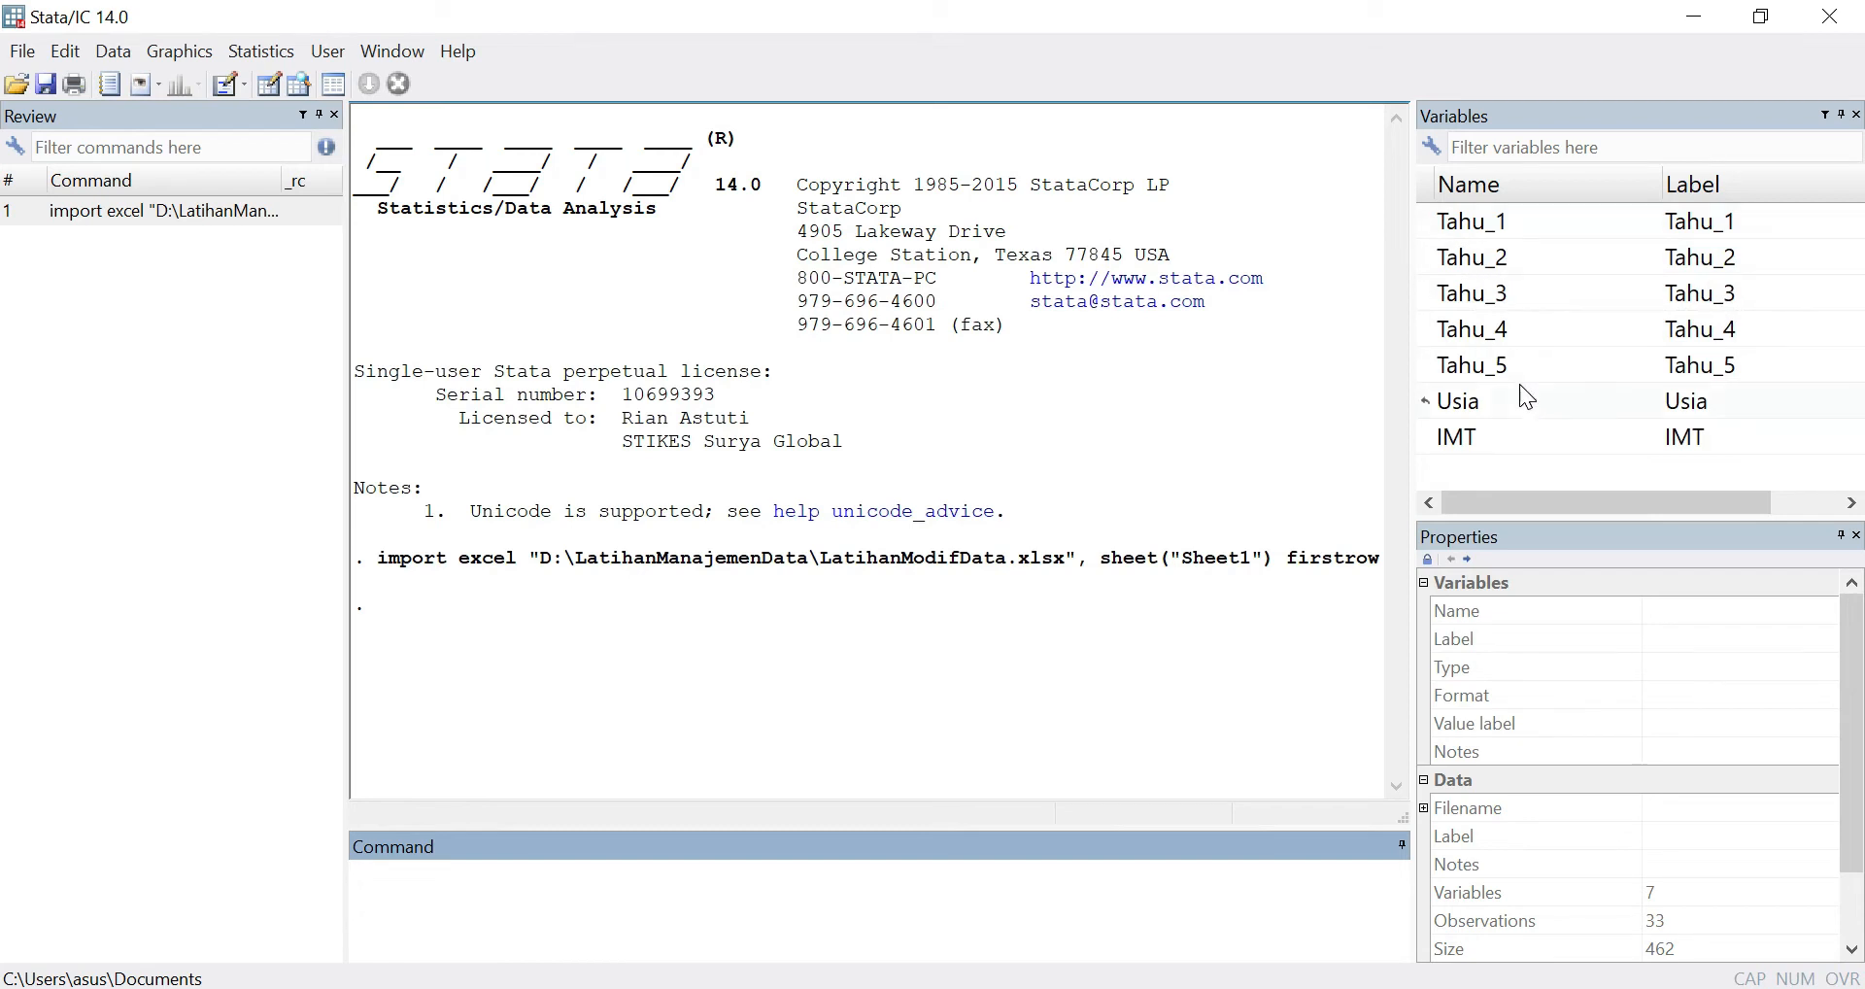
# - Generate a new variable pengetahuan as the sum of Tahu_1, Tahu_2, Tahu_3, Tahu_4 and Tahu_5 with the gen command
pyautogui.click(540, 901)
pyautogui.write('gen peng')
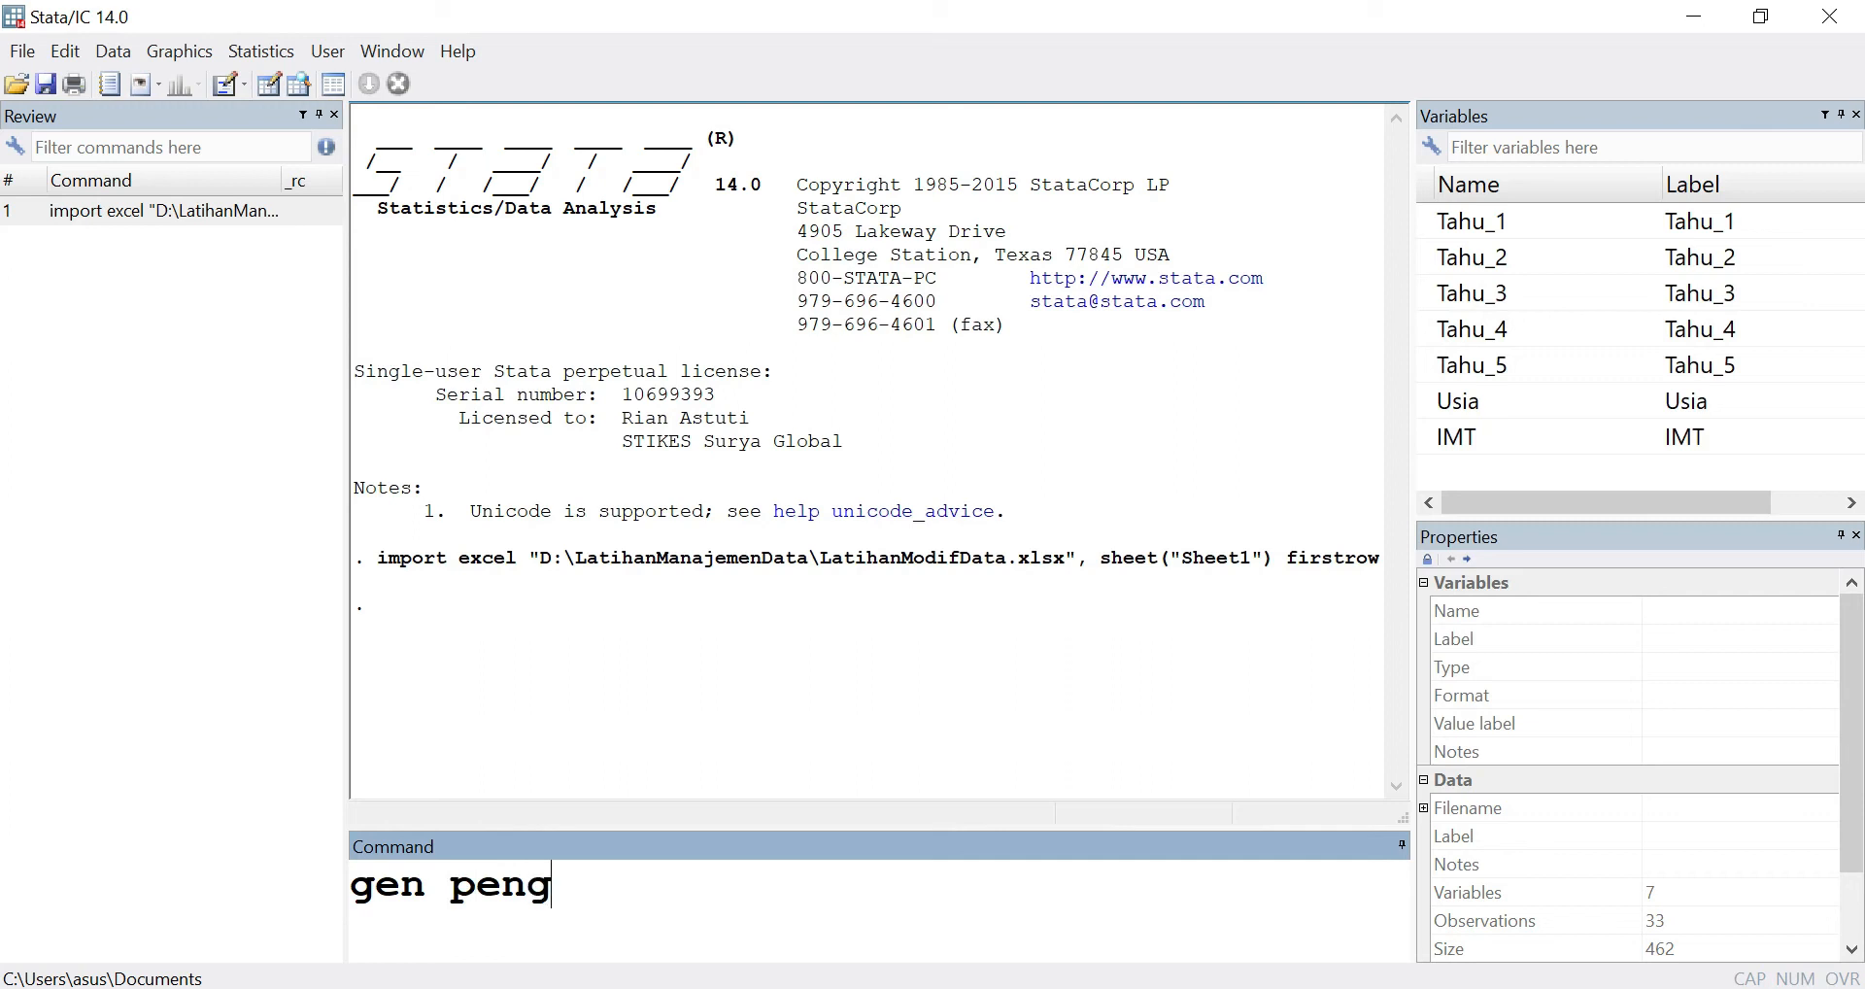
pyautogui.write('etahuan')
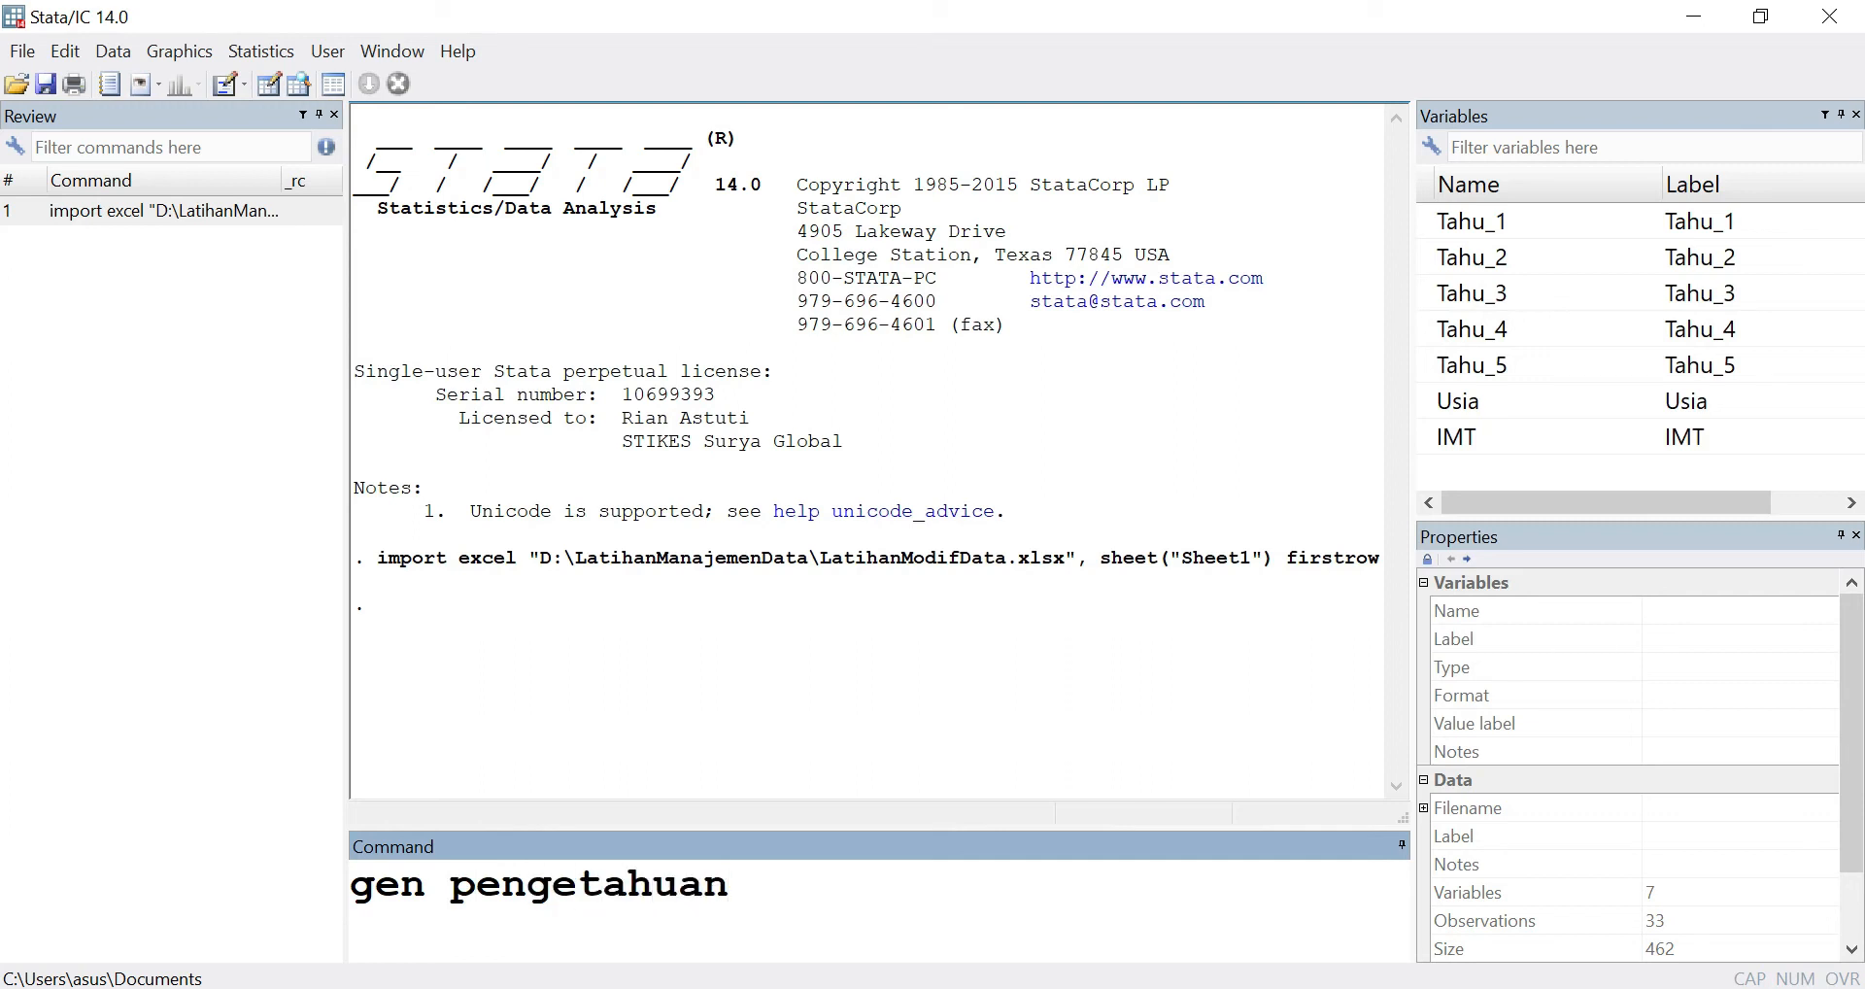
pyautogui.write(' =')
pyautogui.write('tahu')
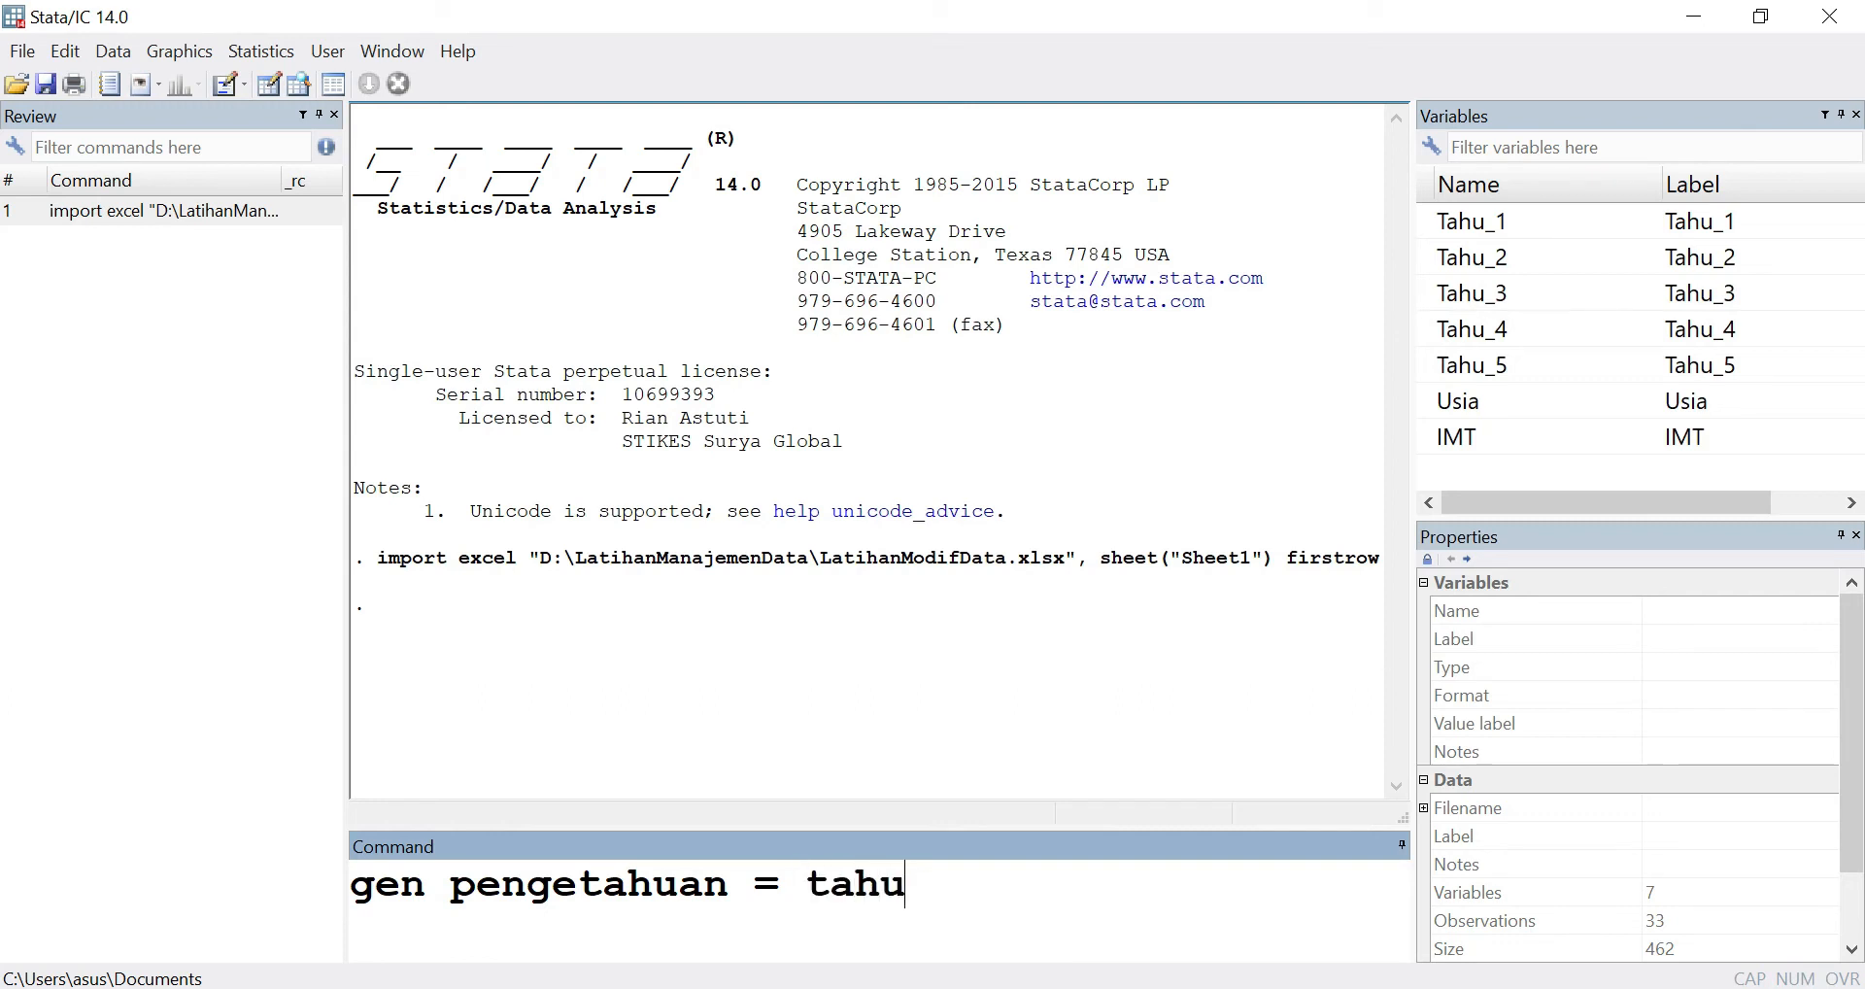
pyautogui.press('BackSpace')
pyautogui.press('BackSpace')
pyautogui.press('BackSpace')
pyautogui.press('BackSpace')
pyautogui.doubleClick(1427, 224)
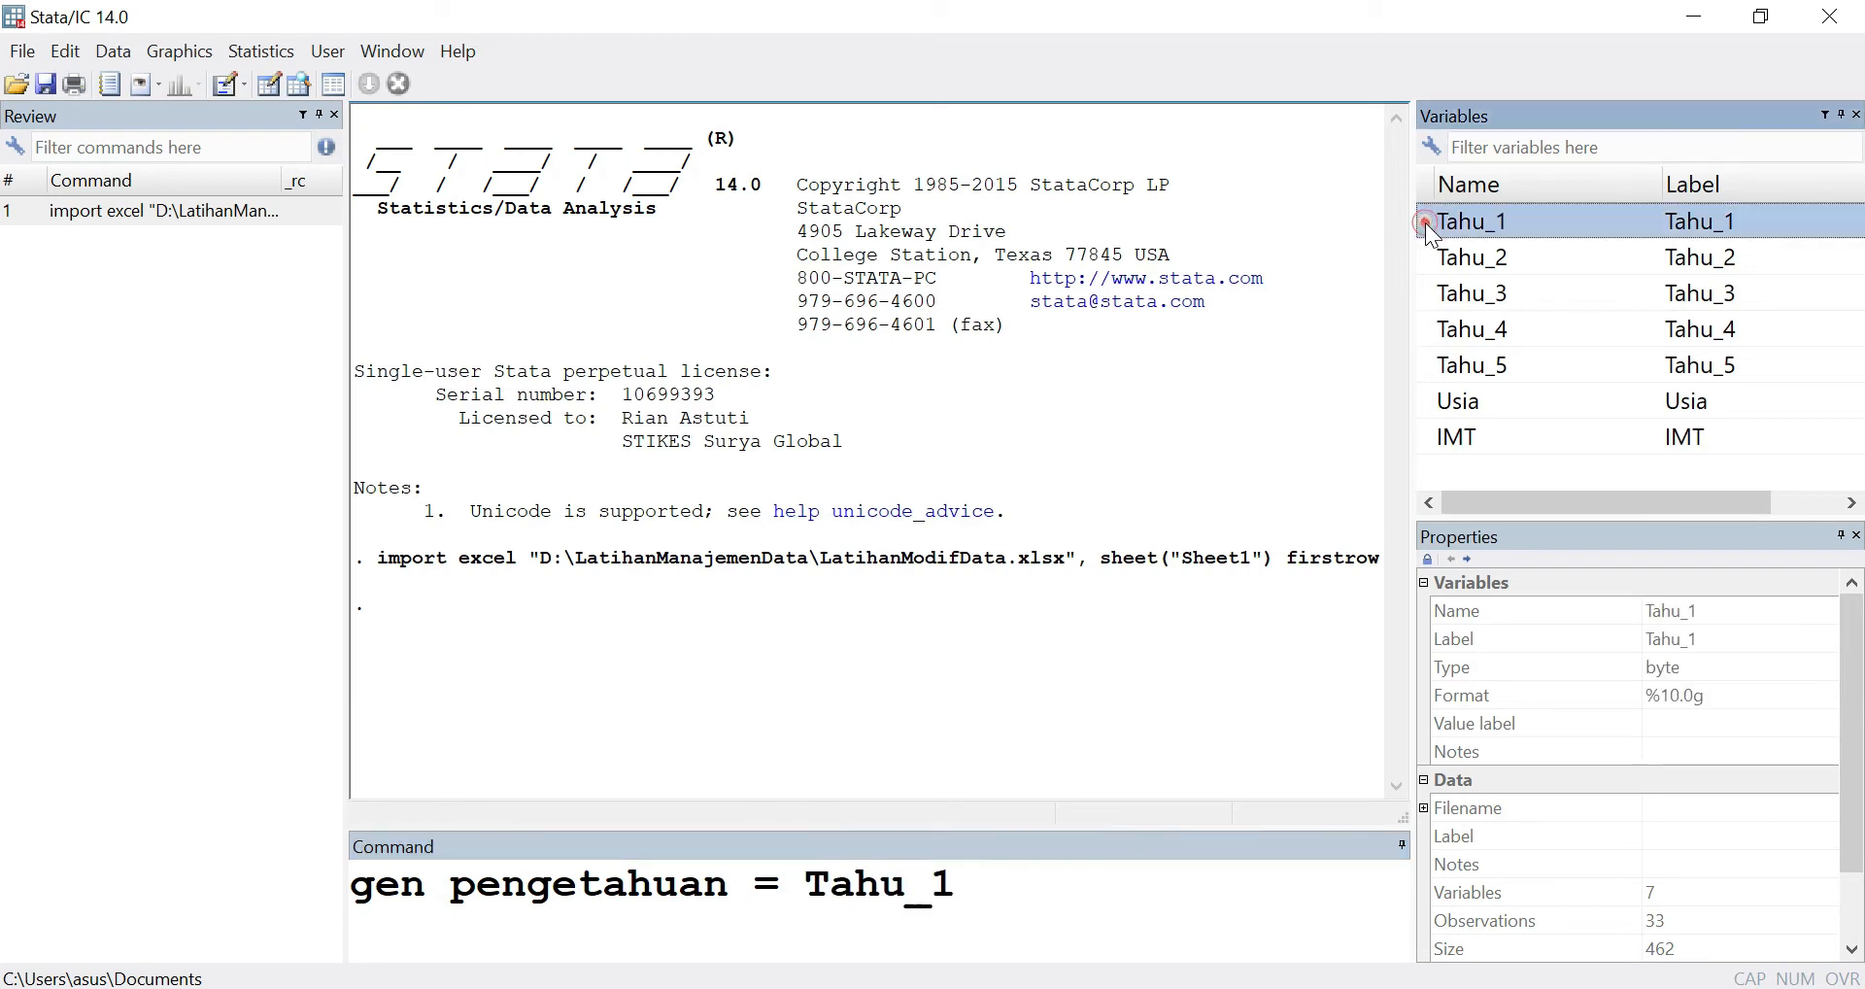
pyautogui.write('+')
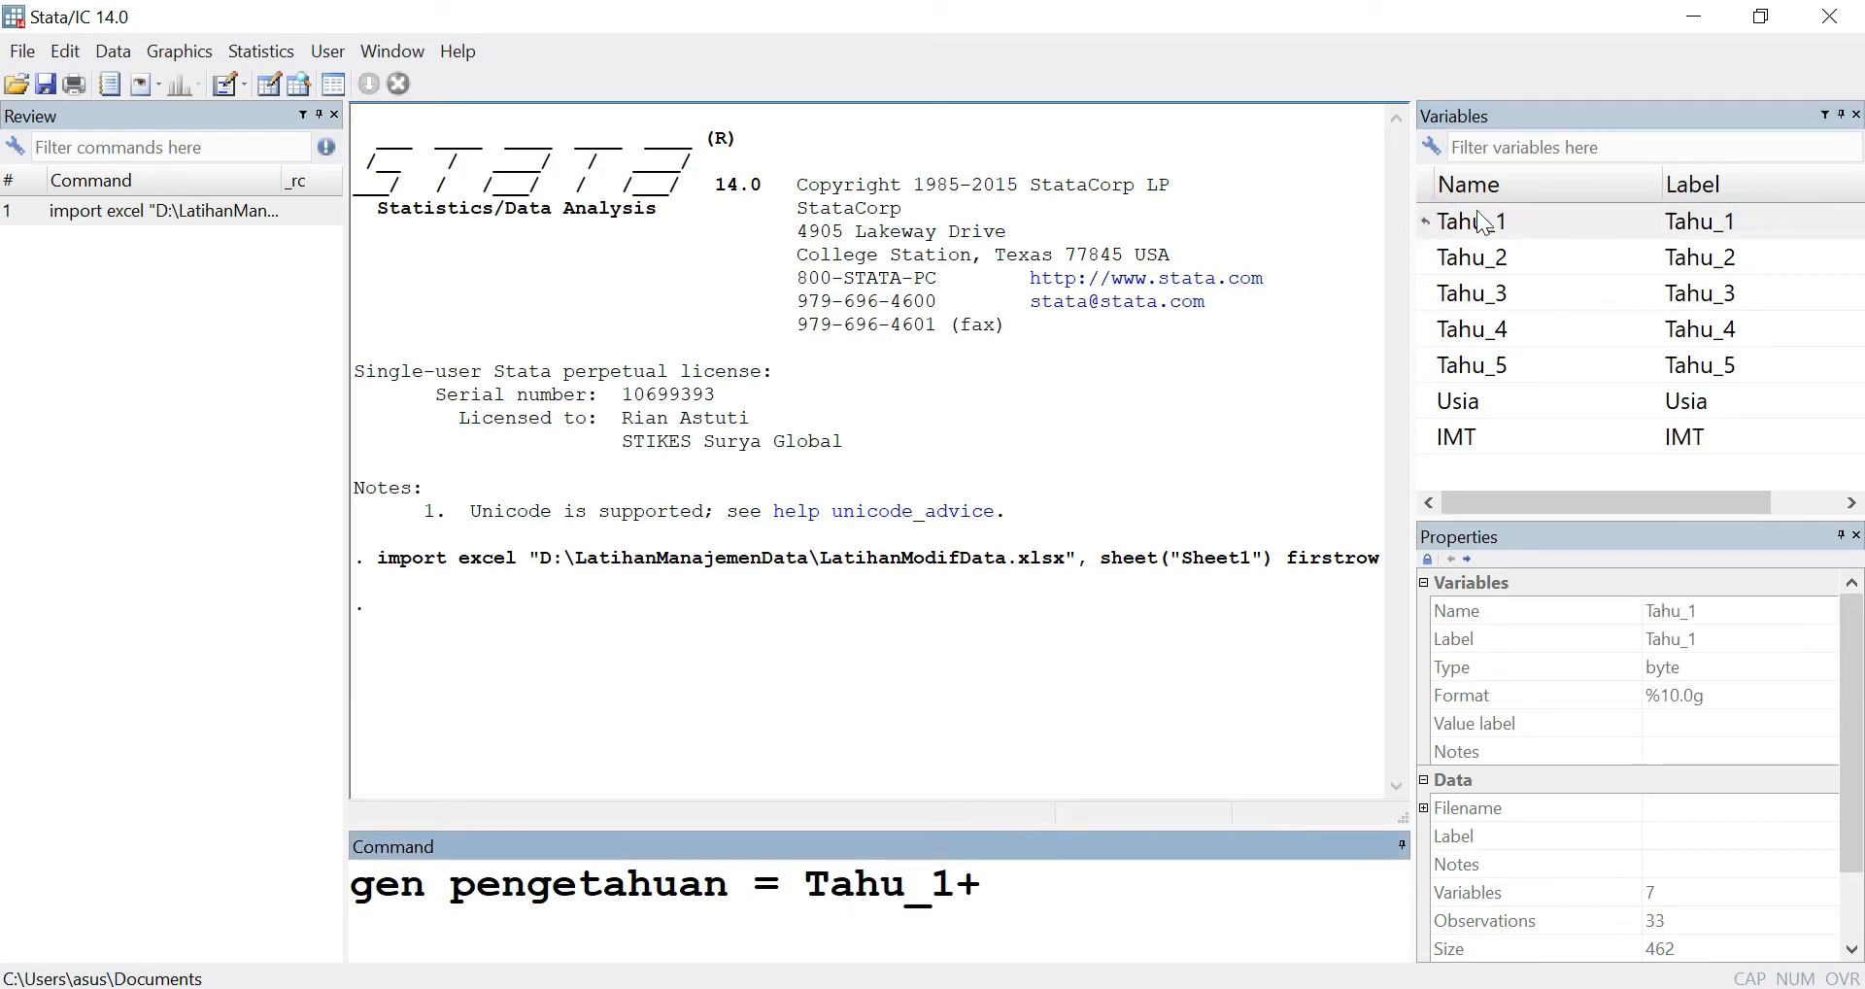
pyautogui.doubleClick(1424, 257)
pyautogui.write('+')
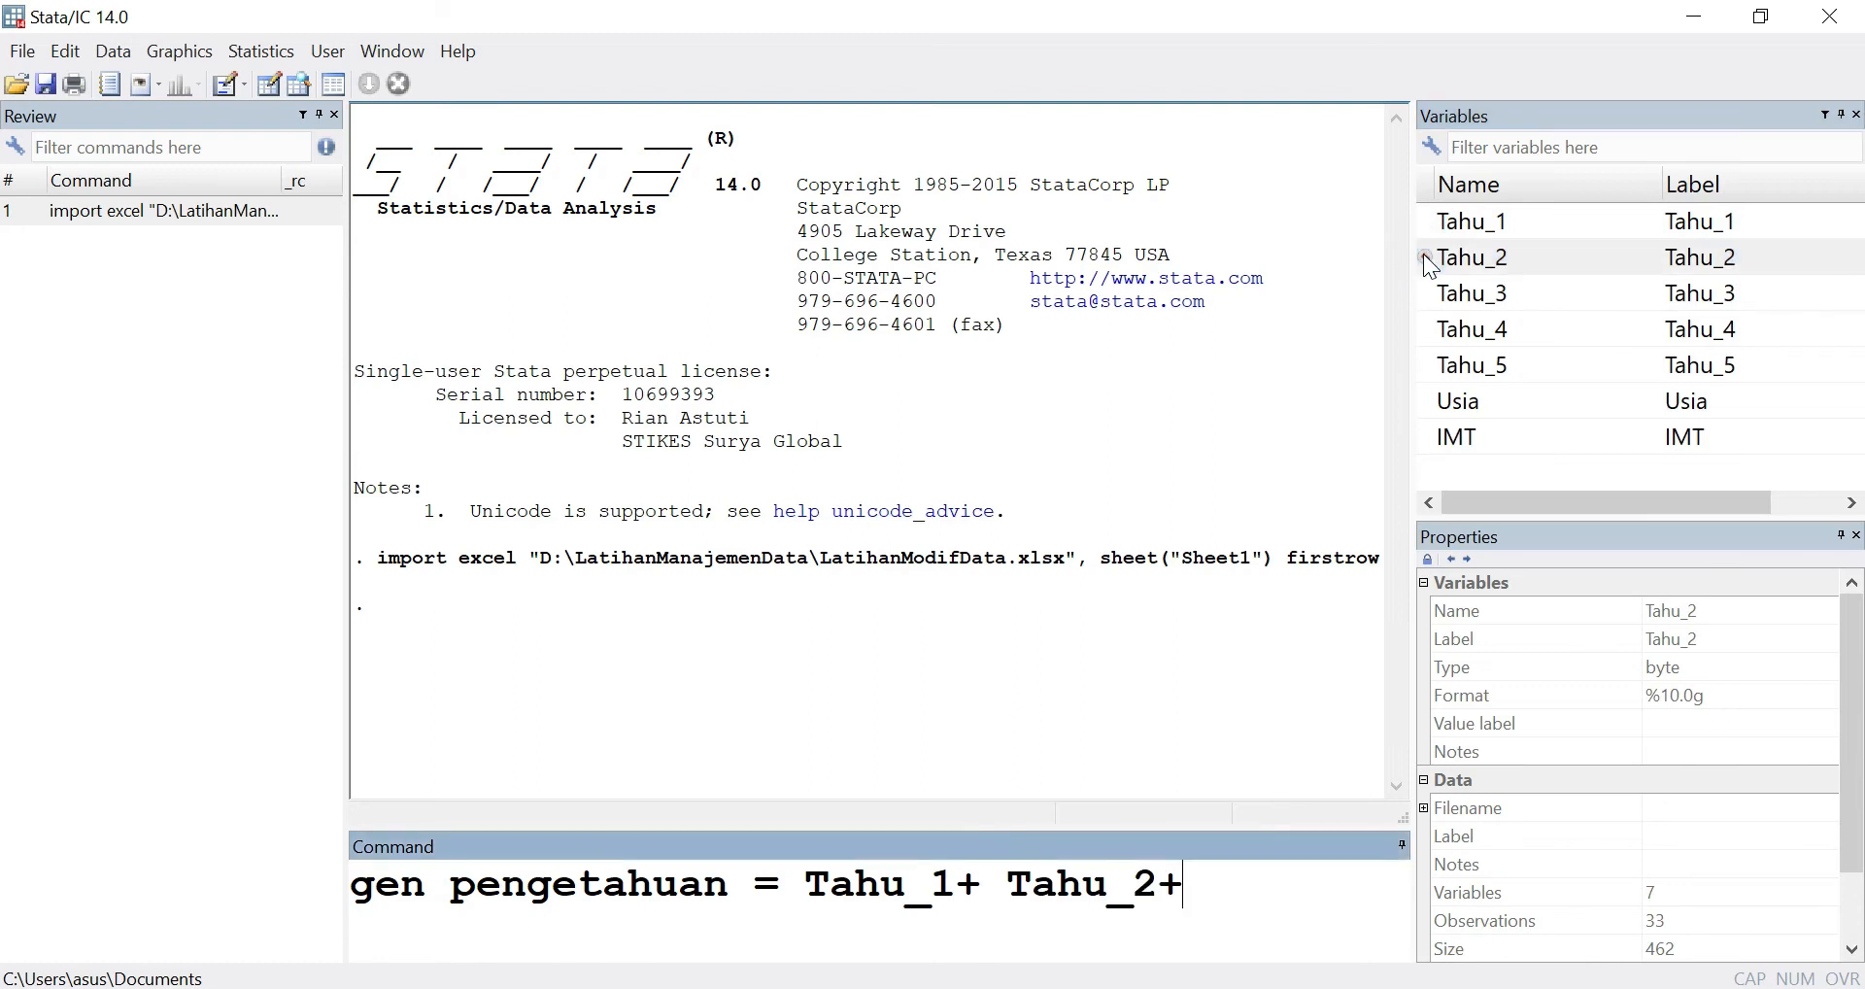
pyautogui.doubleClick(1429, 302)
pyautogui.write('+')
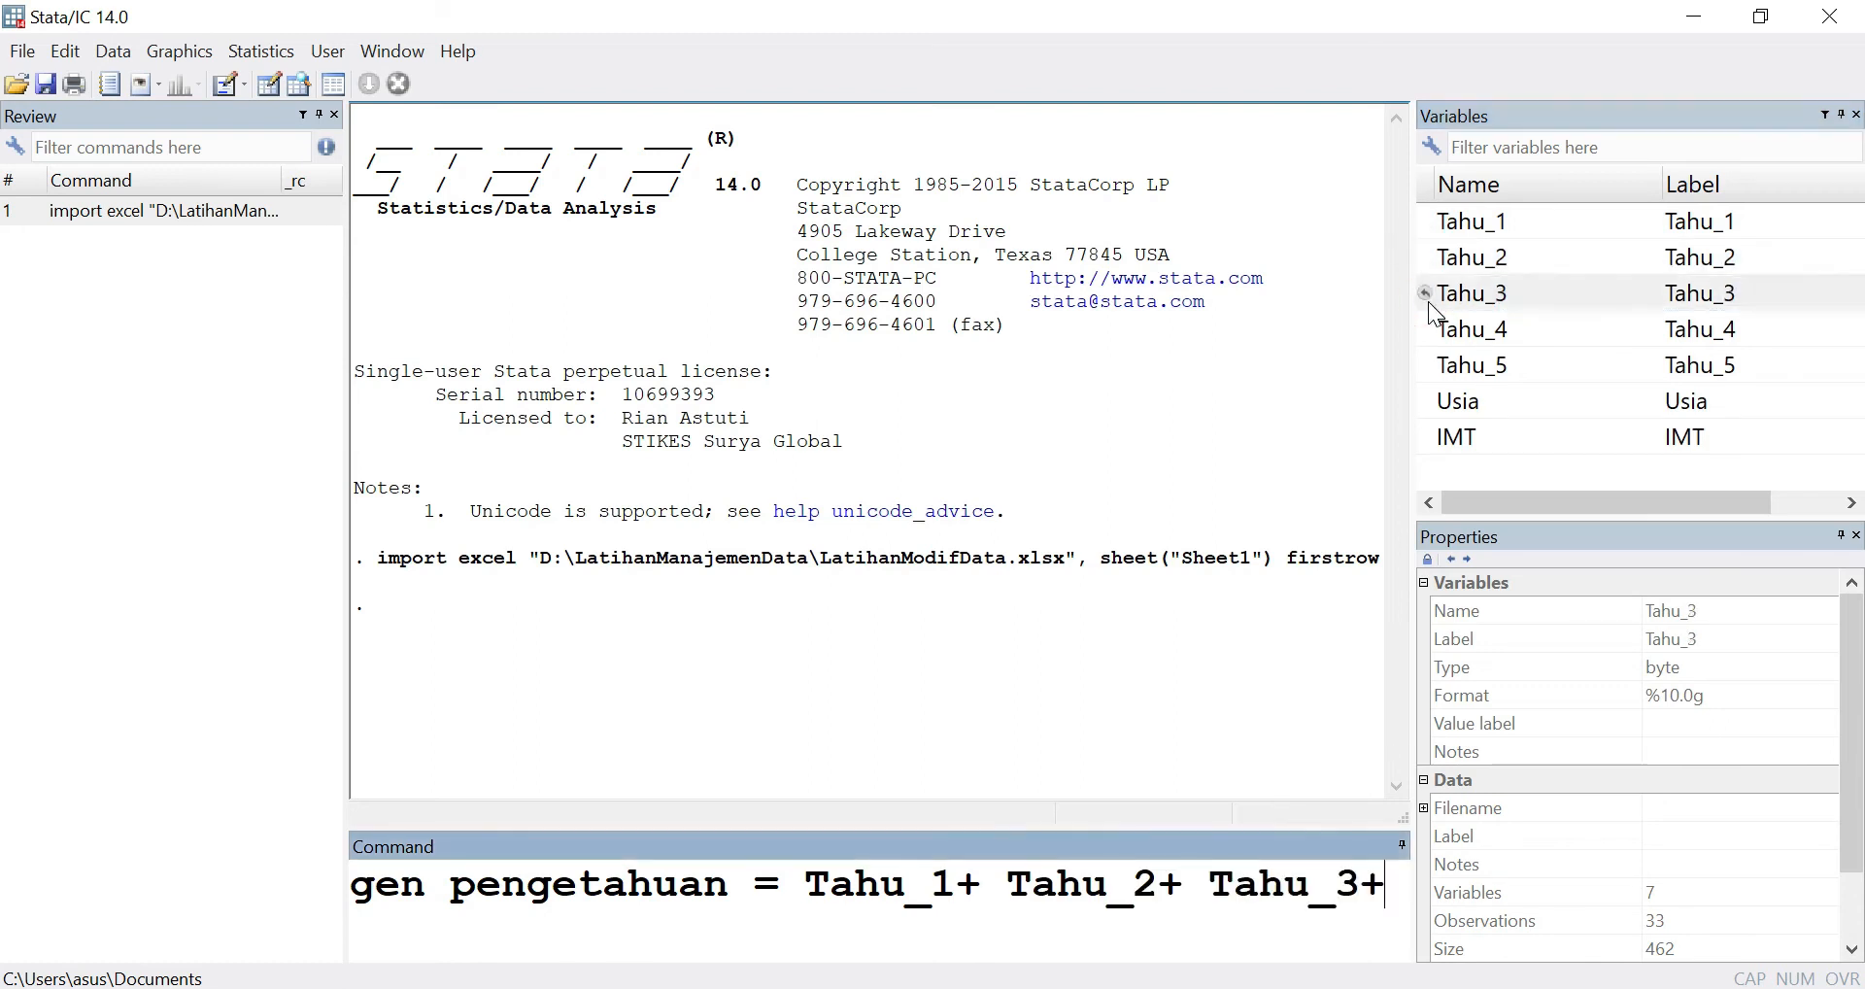
pyautogui.doubleClick(1426, 330)
pyautogui.write('+')
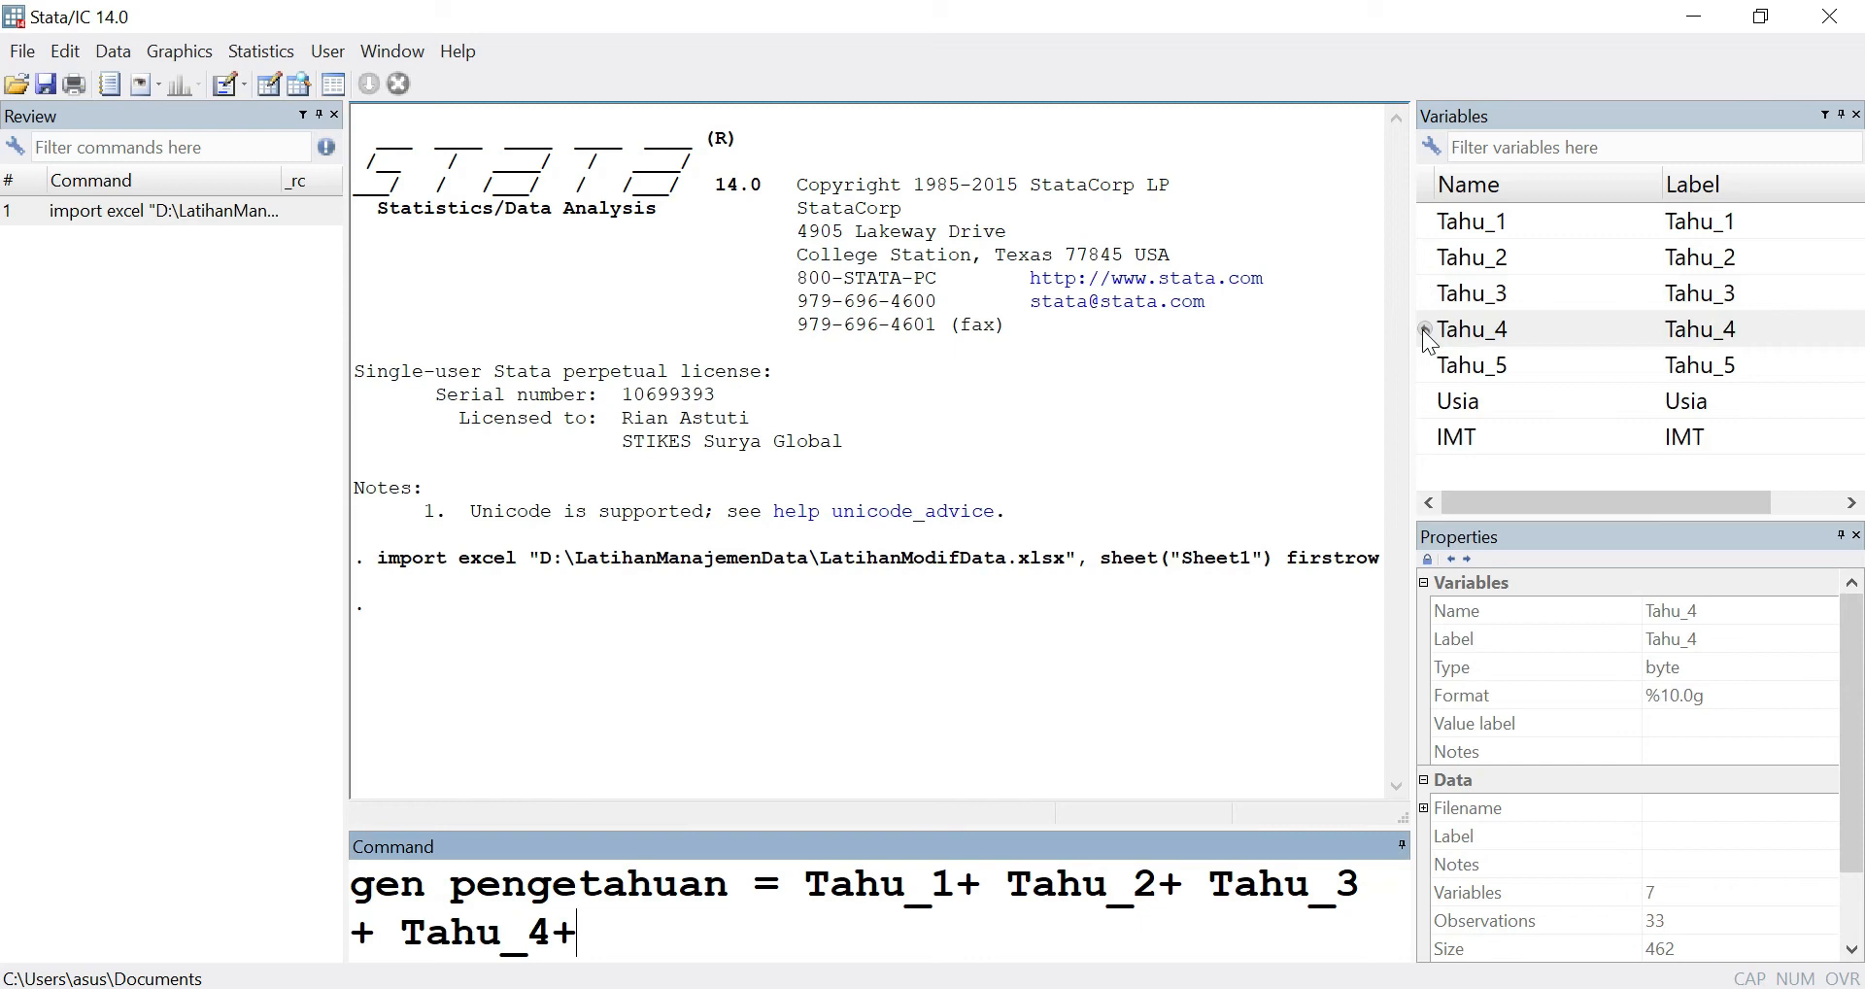
pyautogui.doubleClick(1425, 375)
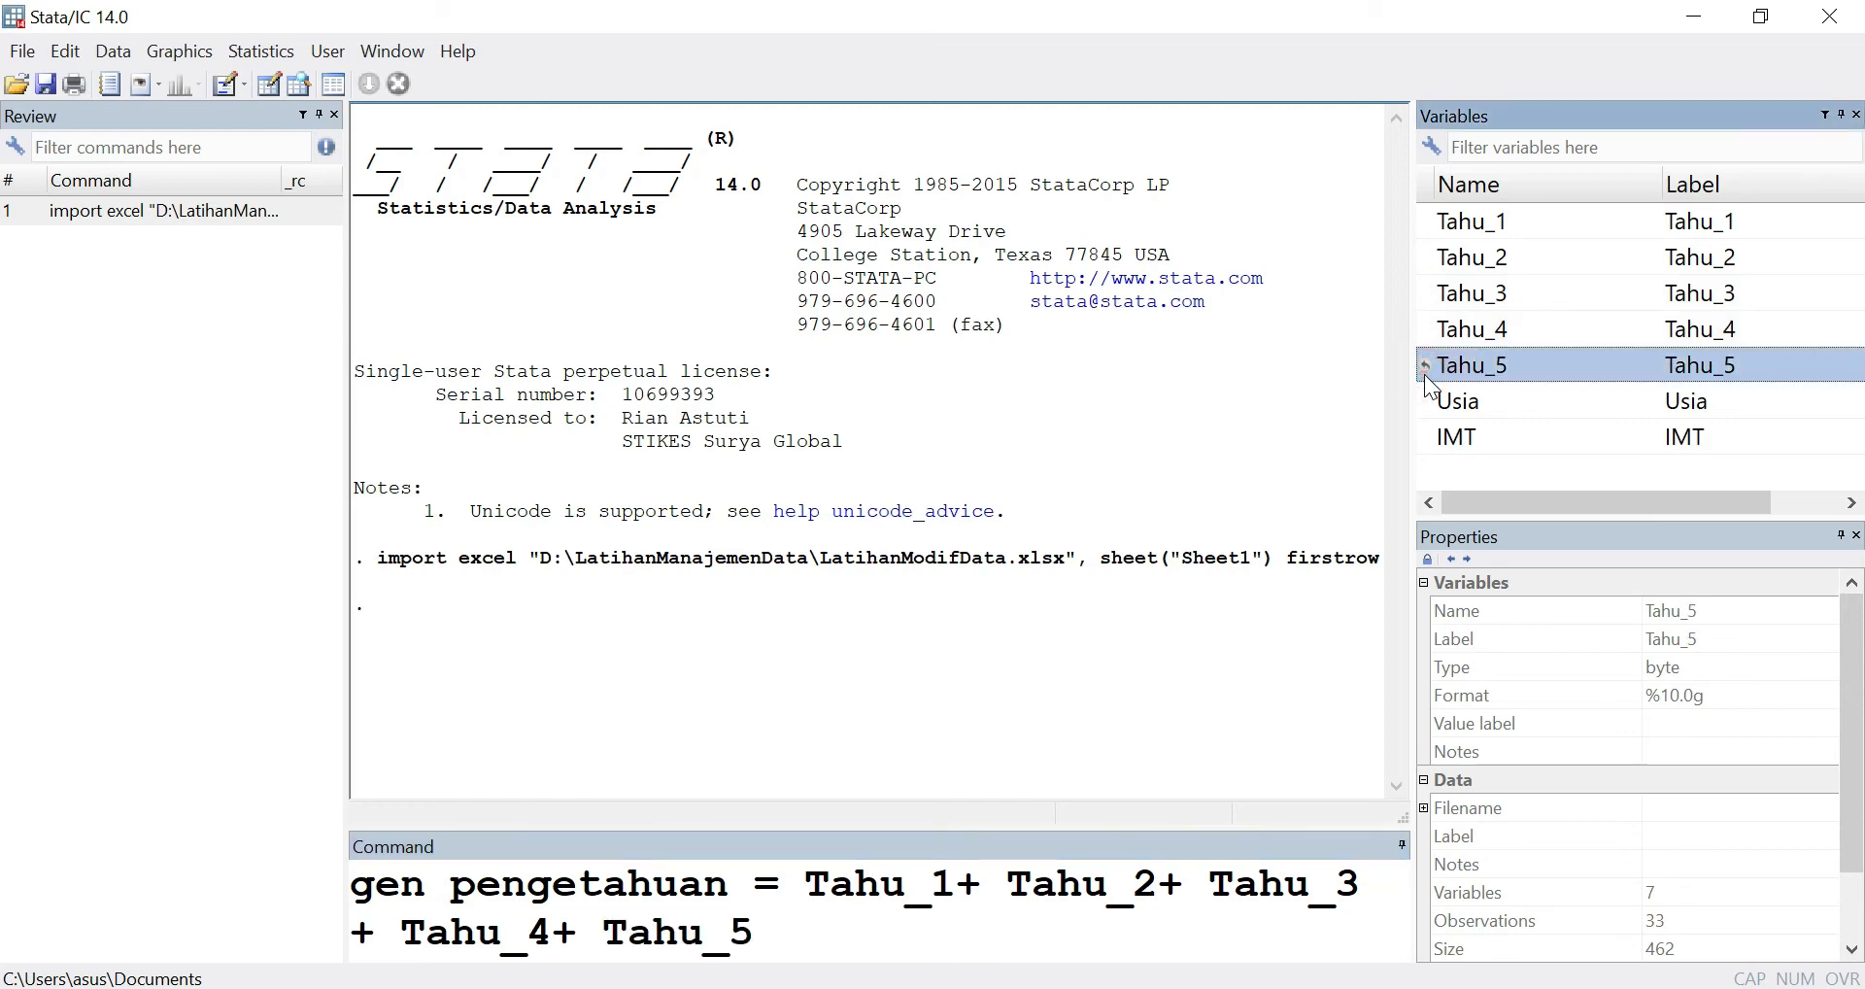
pyautogui.press('Return')
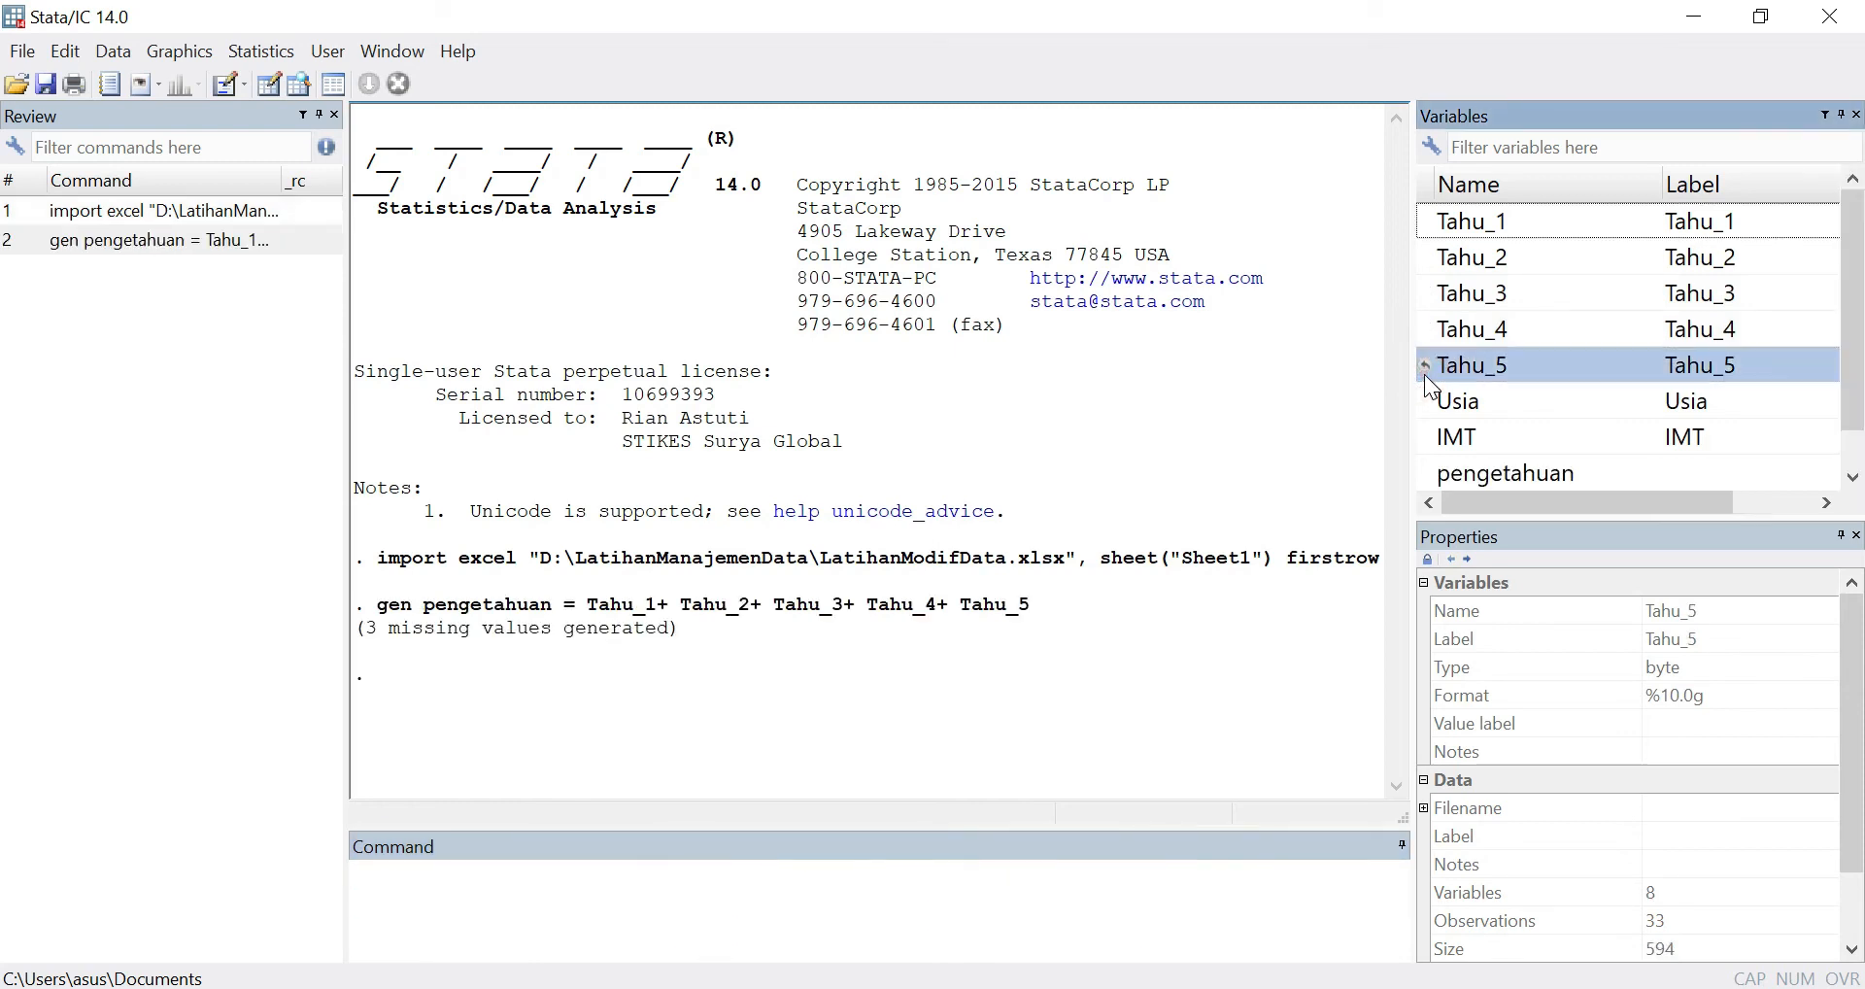
# - Produce a frequency table of the pengetahuan variable with the tab command
pyautogui.click(1541, 482)
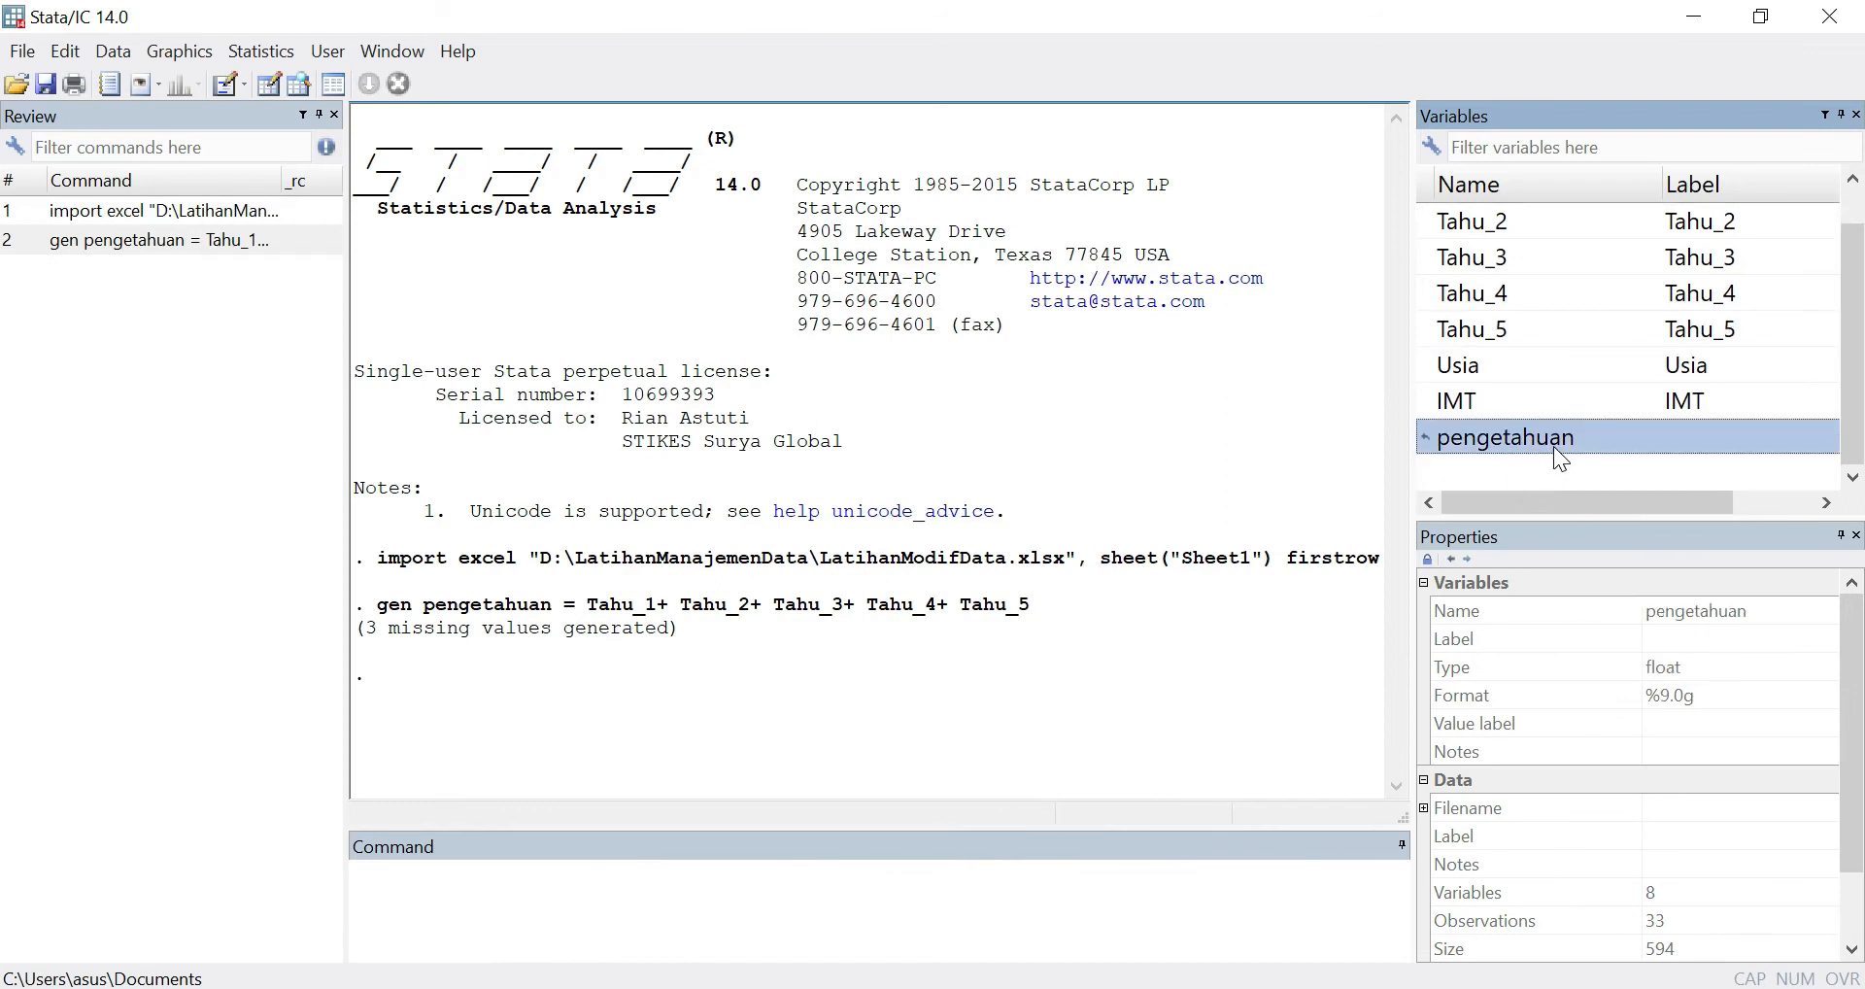
pyautogui.click(865, 885)
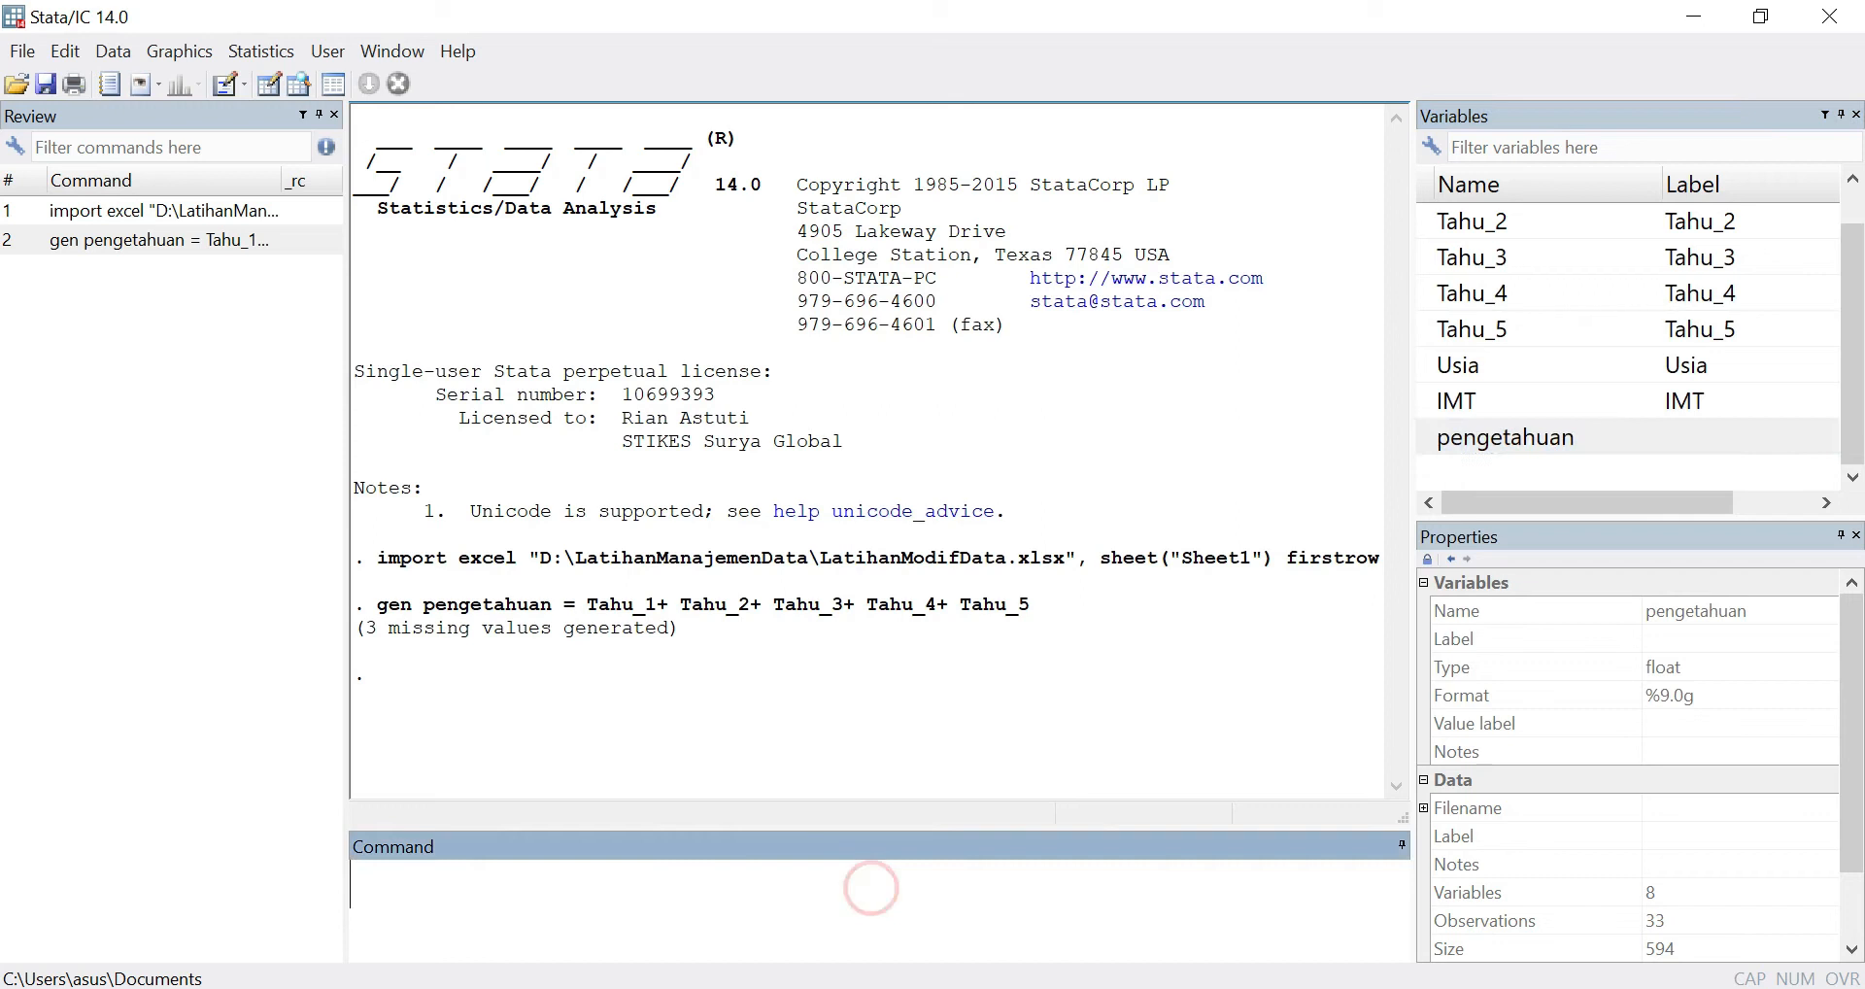
pyautogui.write('tab')
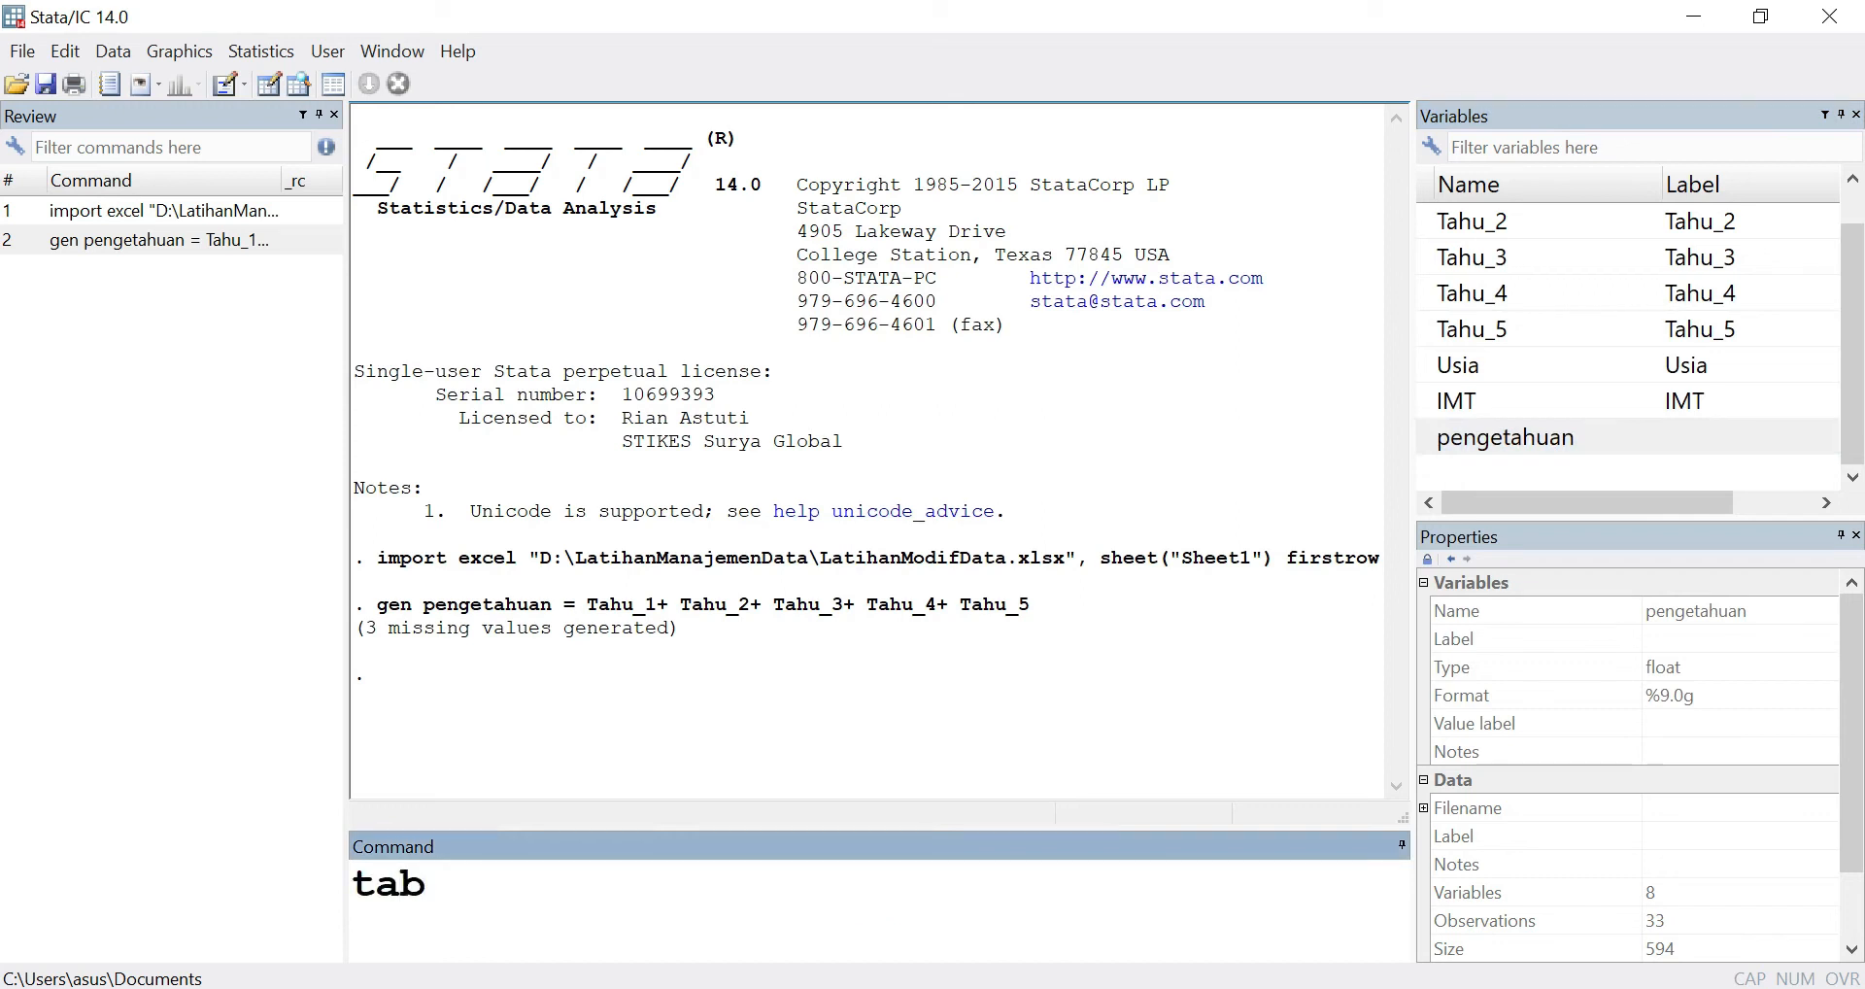
pyautogui.write('p')
pyautogui.press('BackSpace')
pyautogui.doubleClick(1425, 439)
pyautogui.click(811, 882)
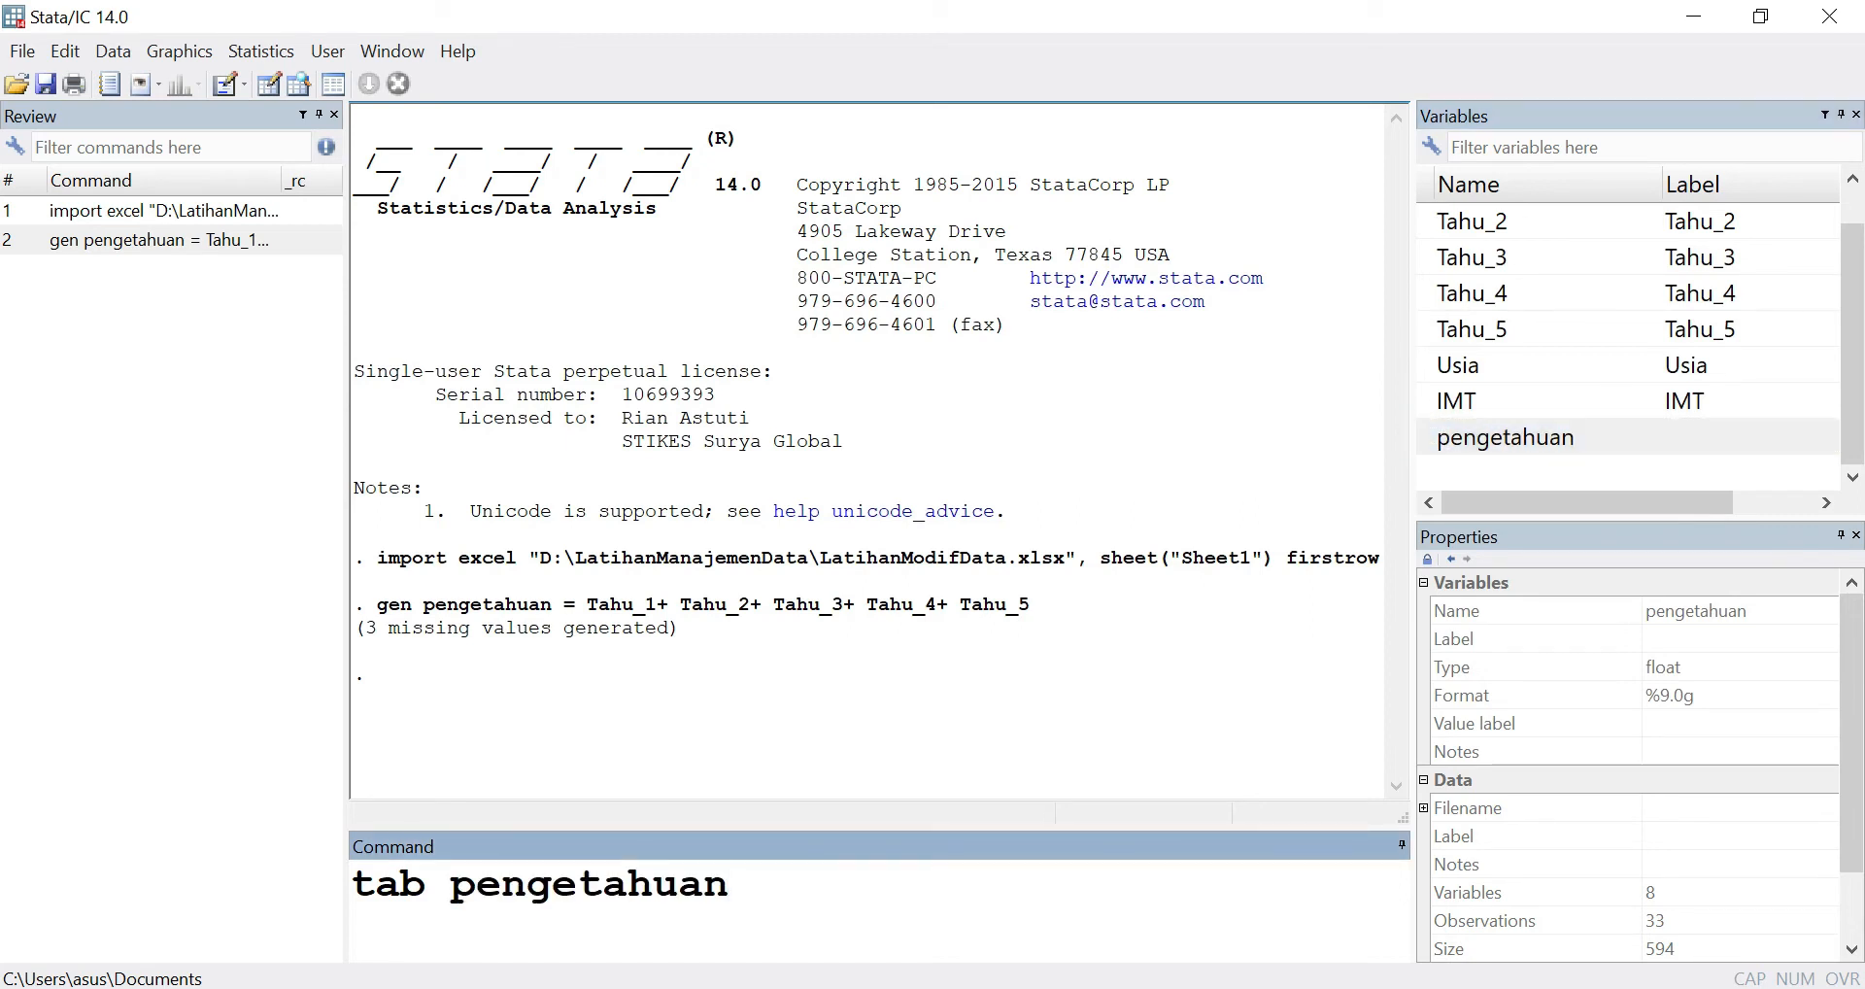
pyautogui.press('Return')
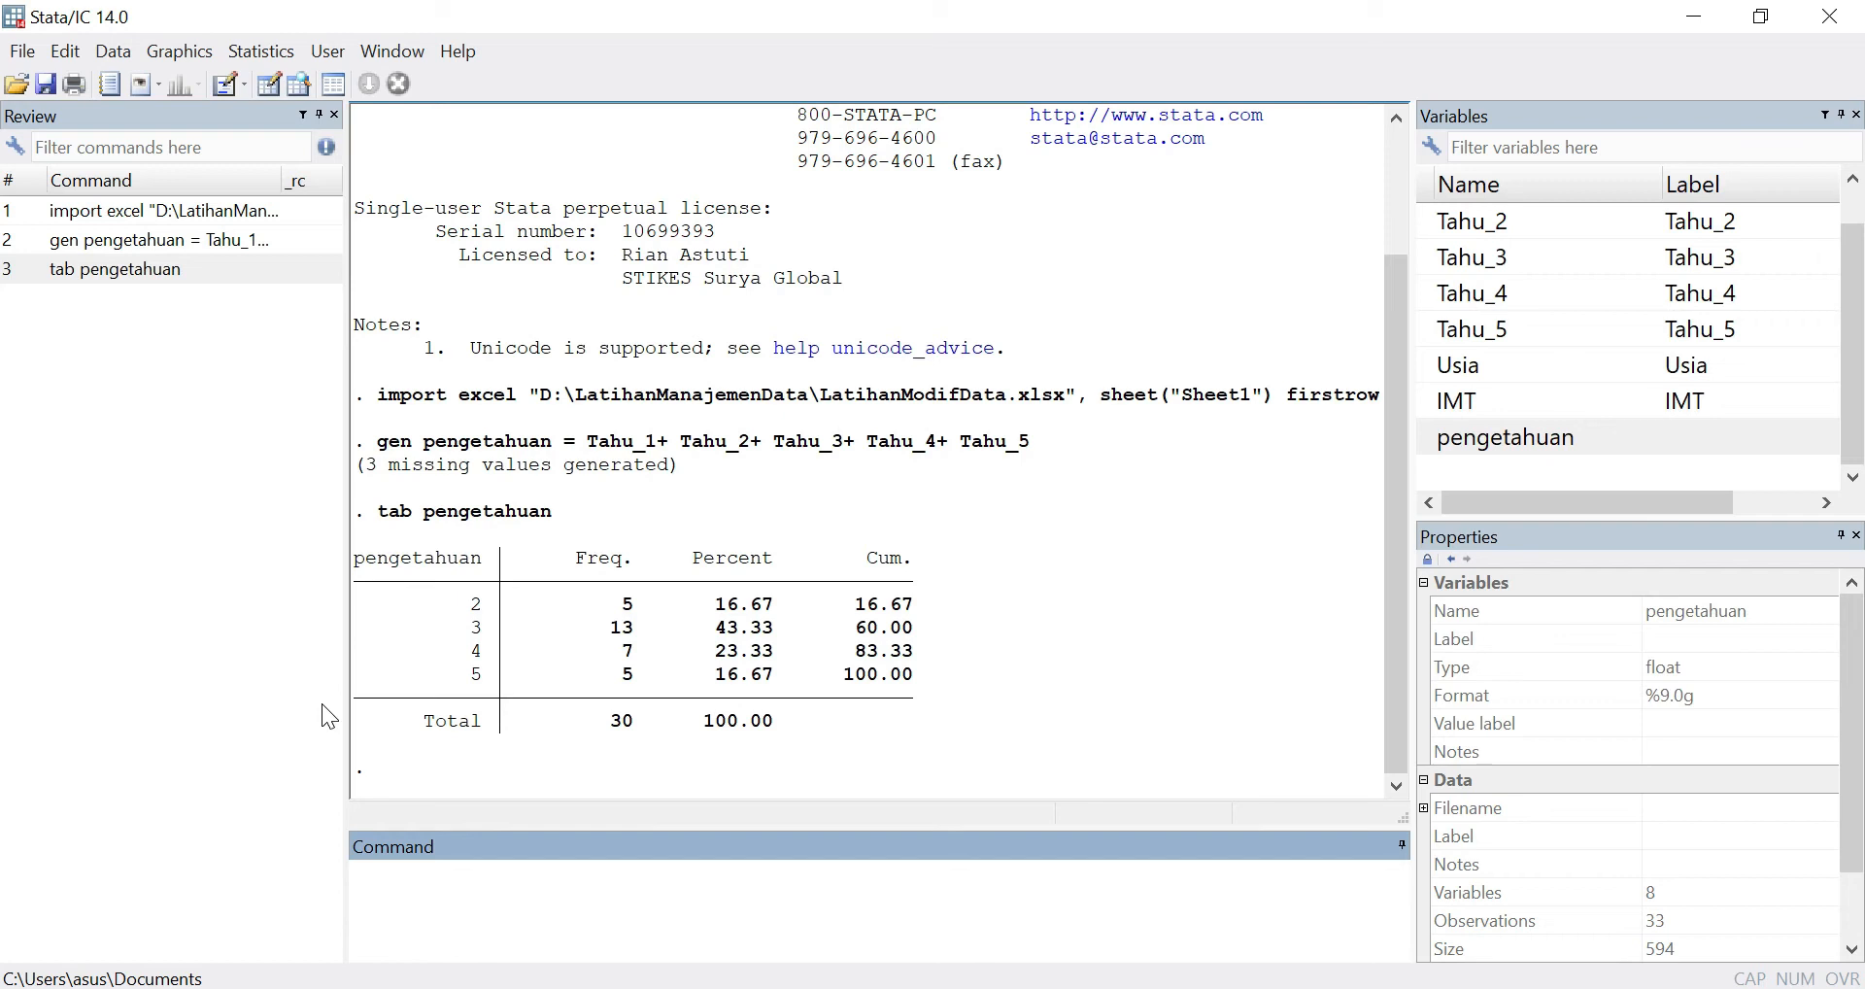
# - Summarize the pengetahuan variable with the sum command and highlight its mean in the results
pyautogui.click(516, 916)
pyautogui.write('sum')
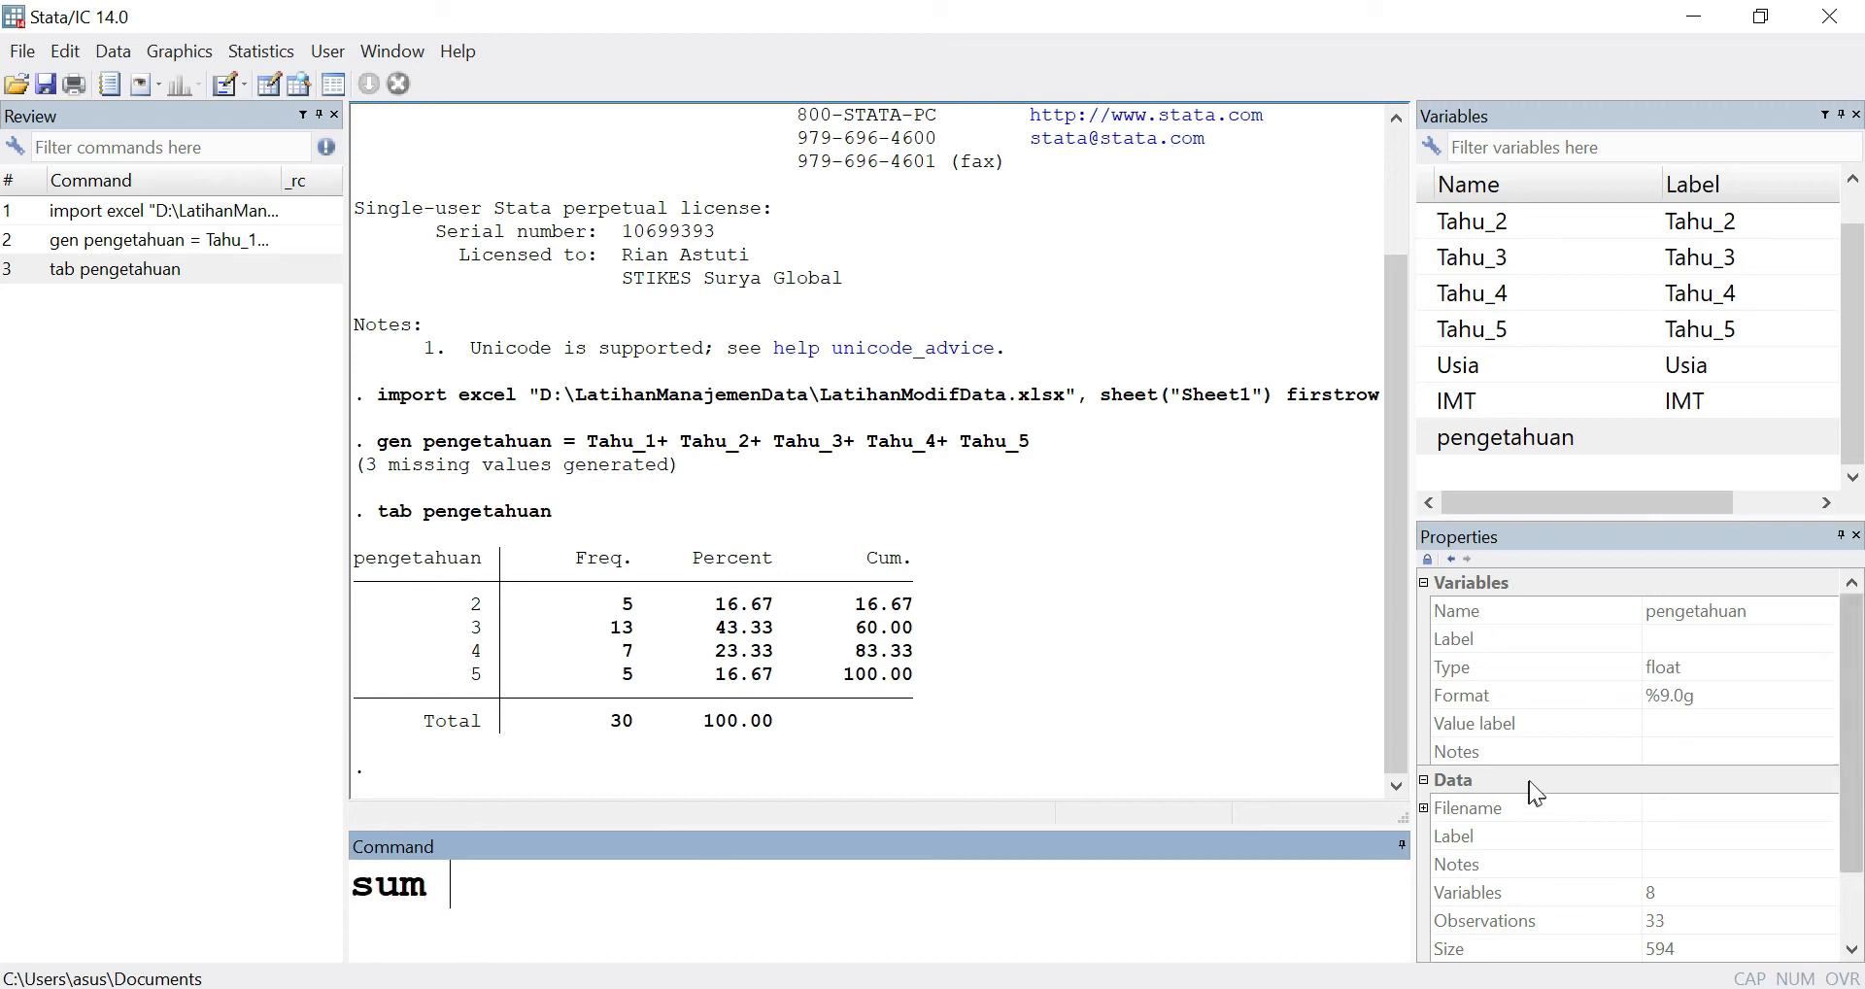
pyautogui.click(1426, 439)
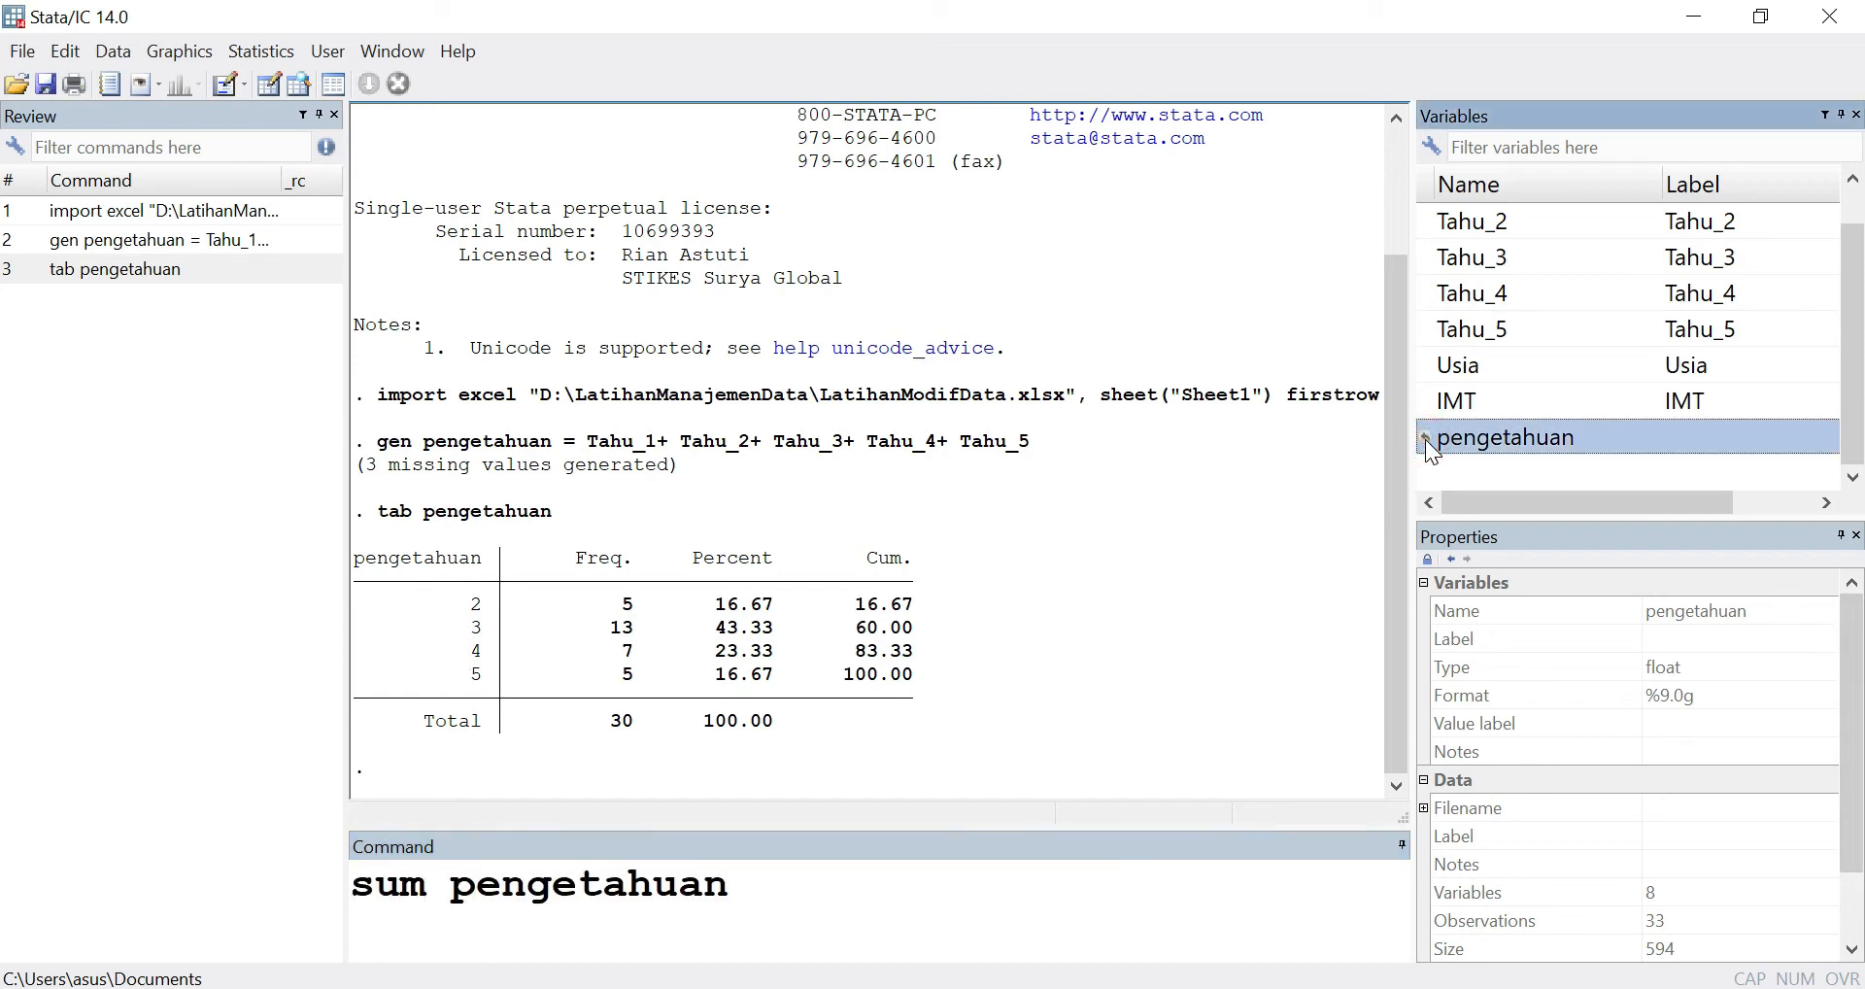
pyautogui.press('Return')
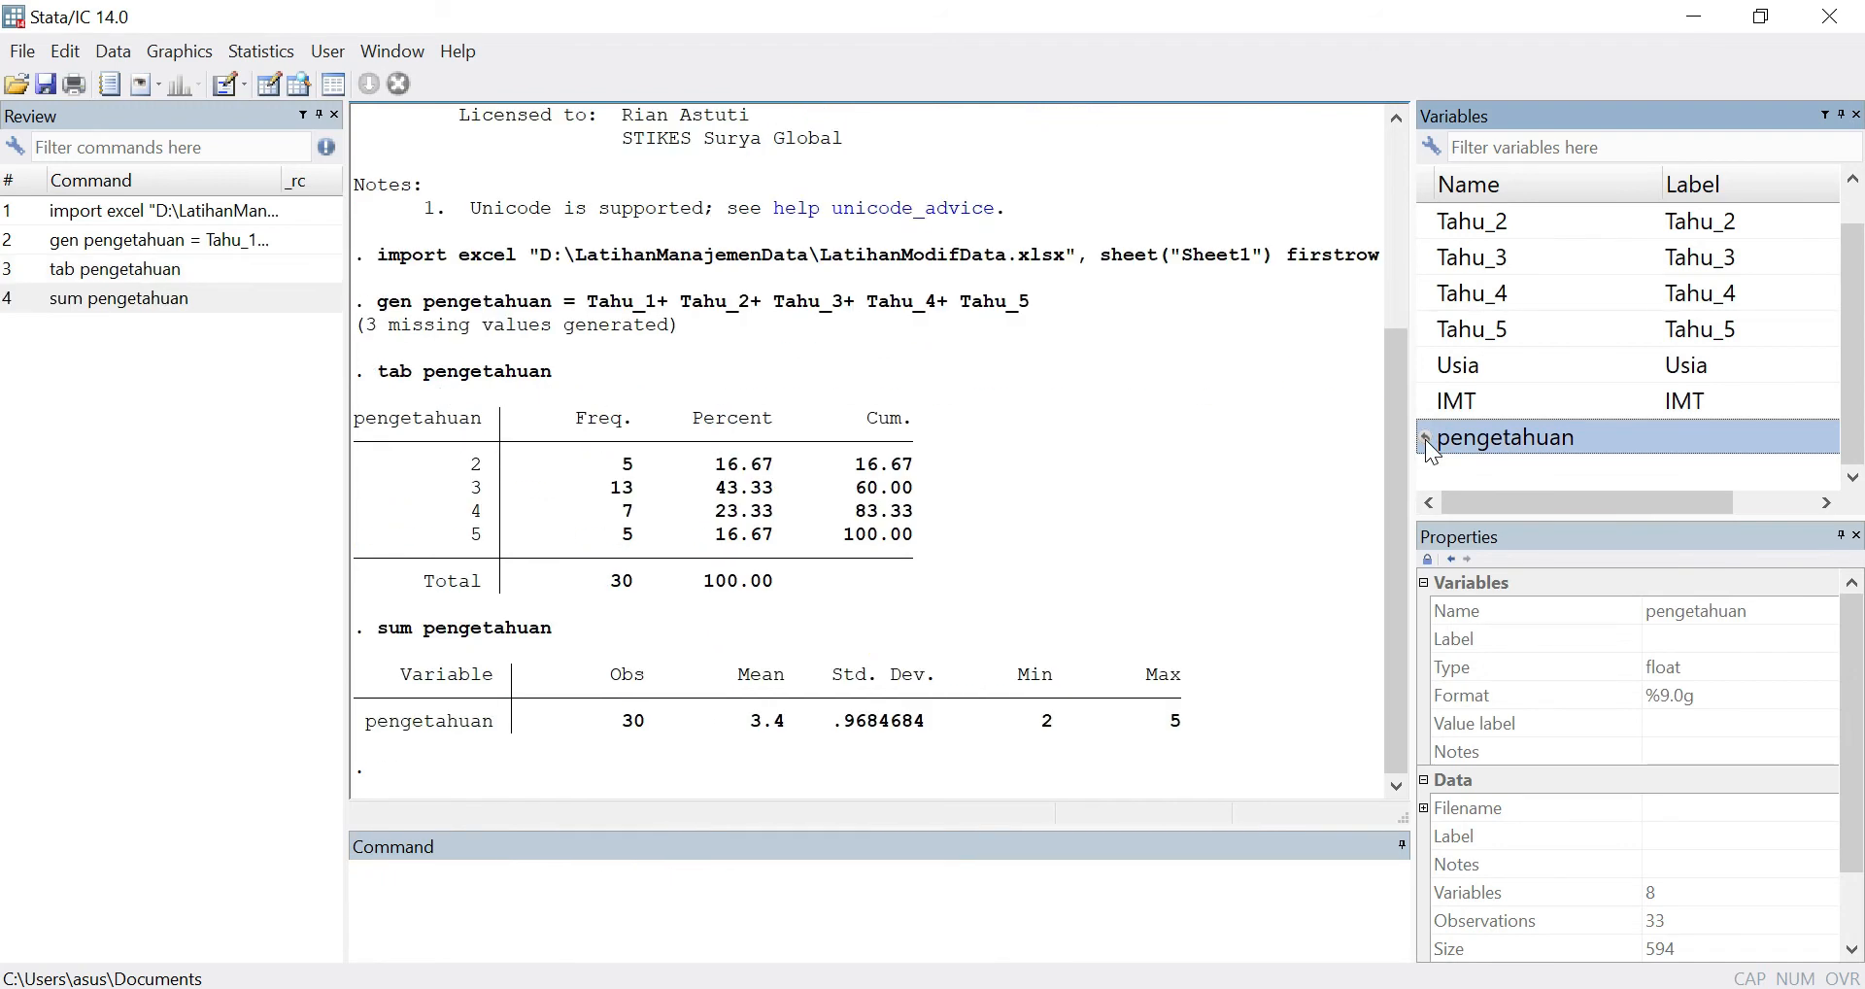
pyautogui.moveTo(731, 725); pyautogui.dragTo(802, 725)
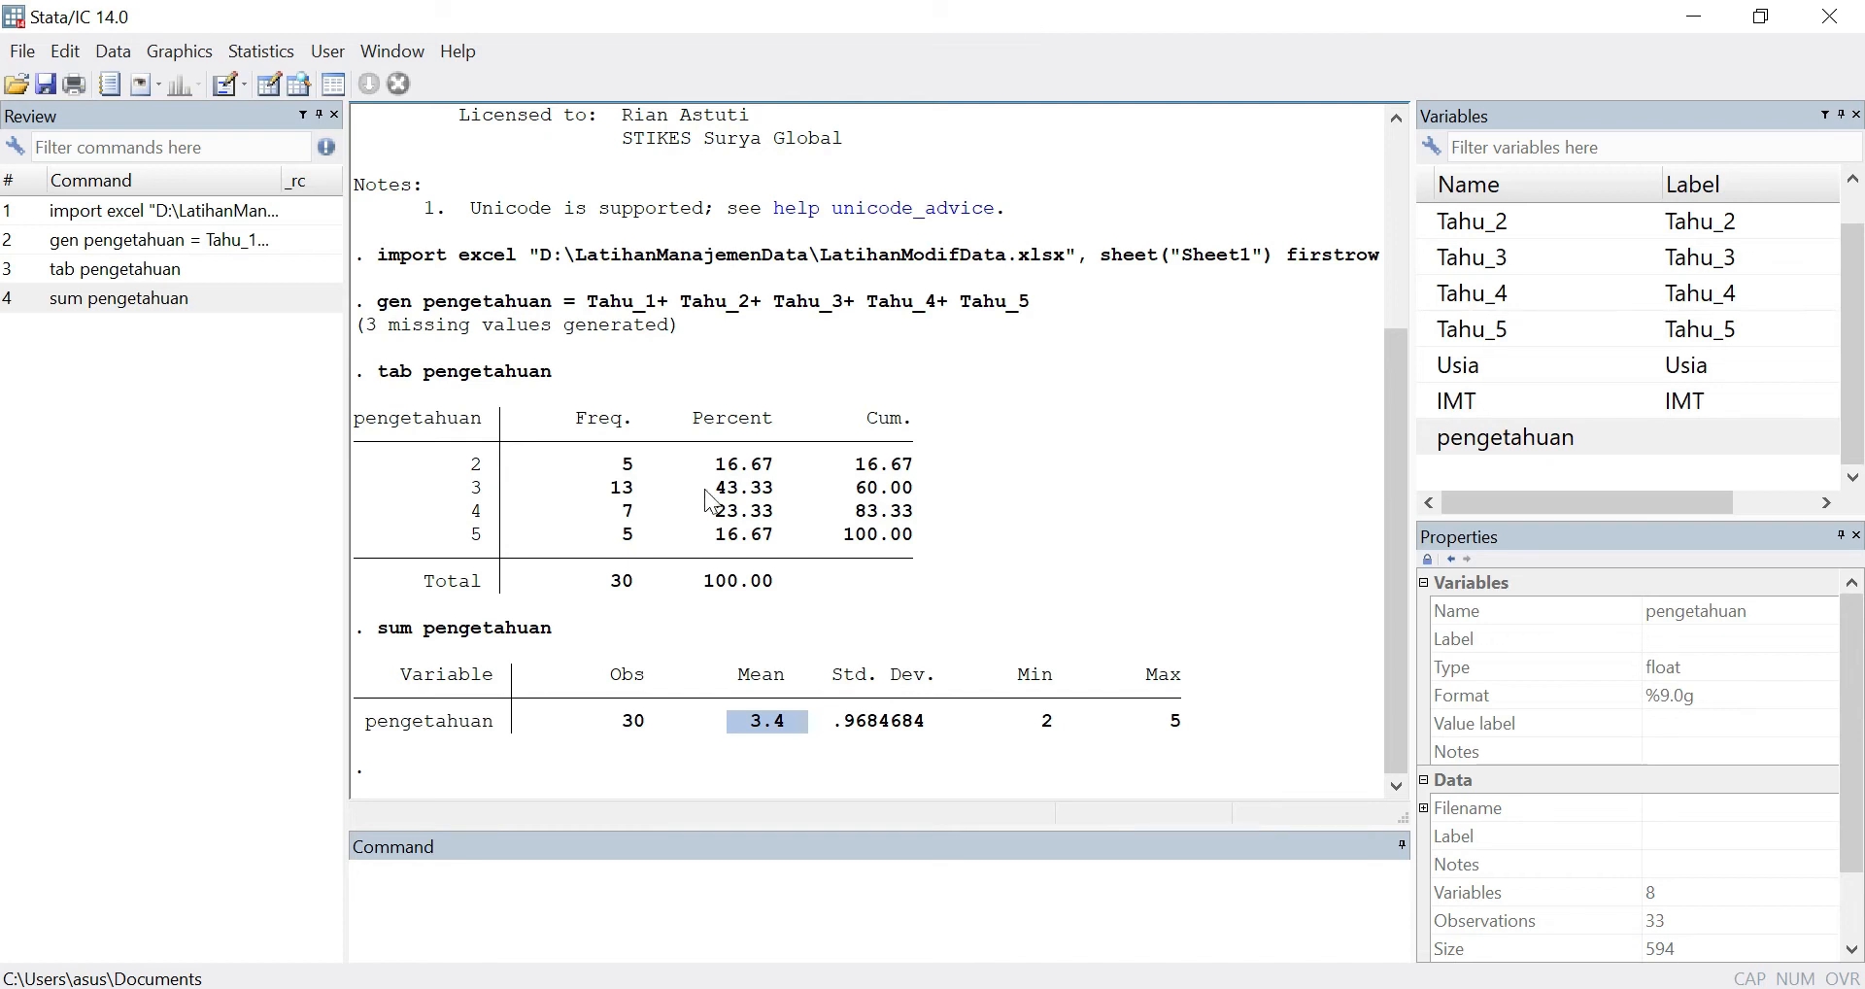
# - Recode pengetahuan with the recode command, turning values from min to 2.99 into 1 and values from 3 to max into 2
pyautogui.click(626, 866)
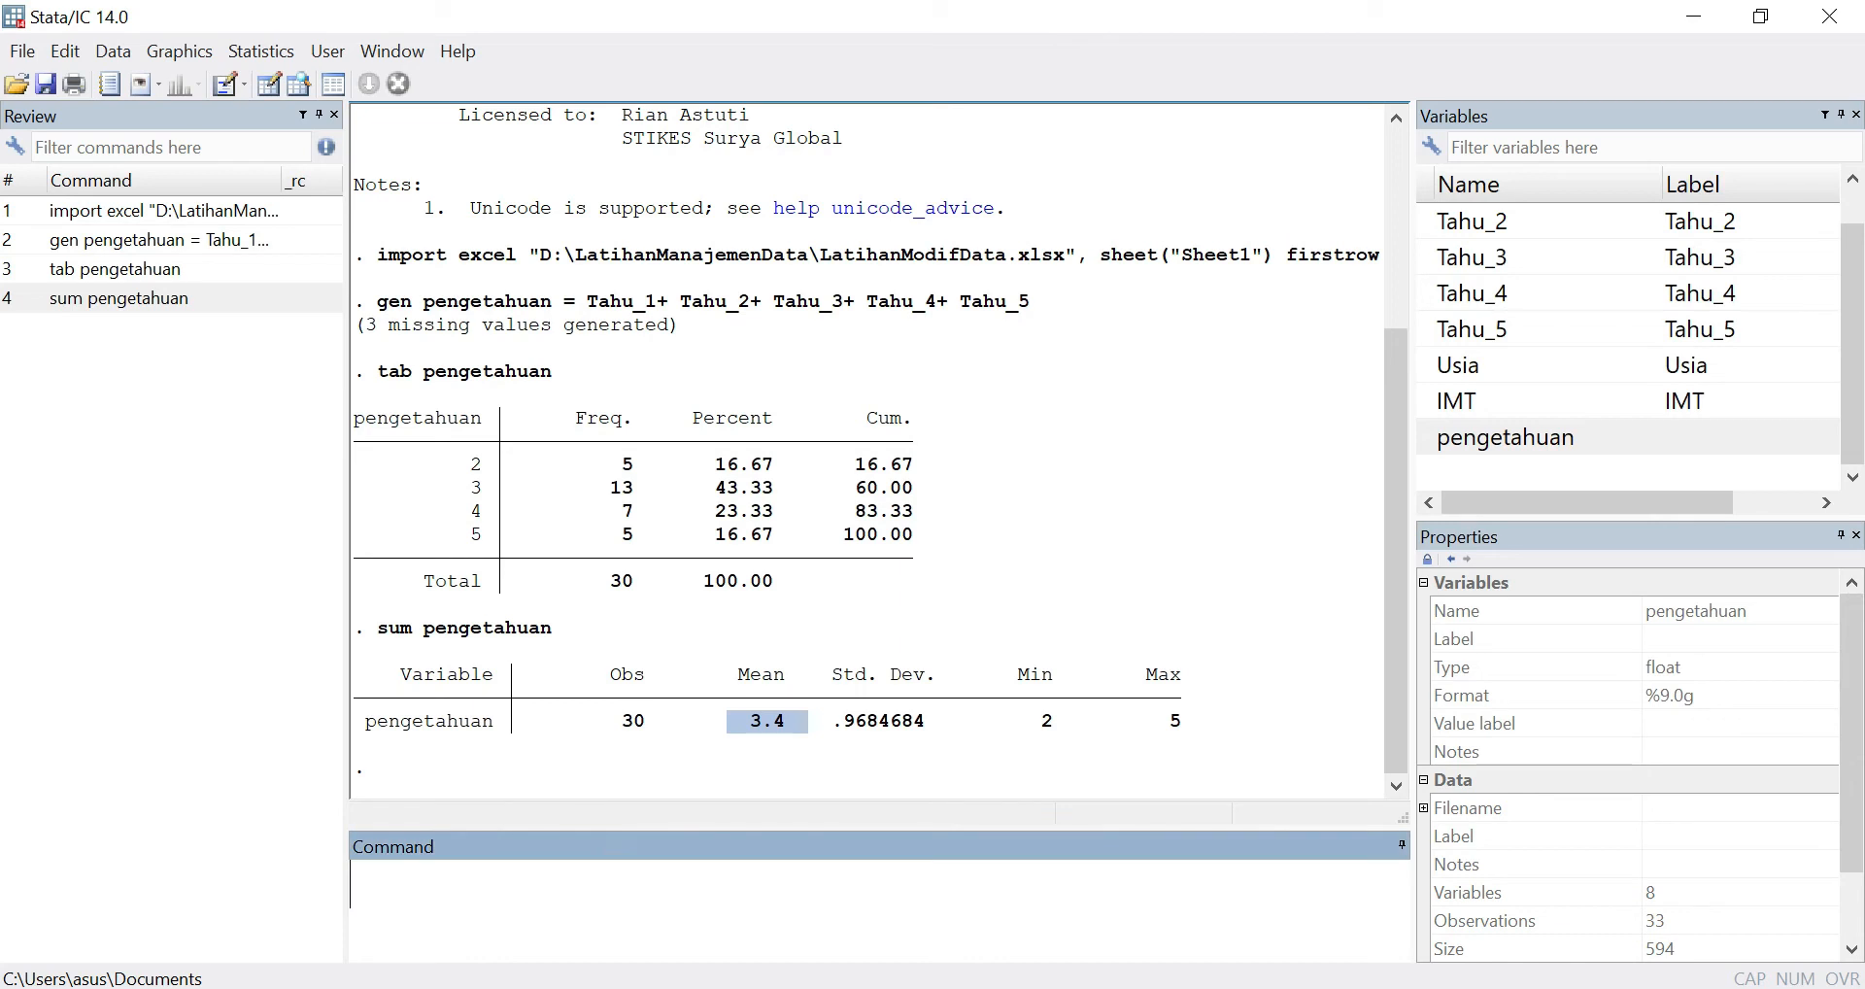
pyautogui.write('recode')
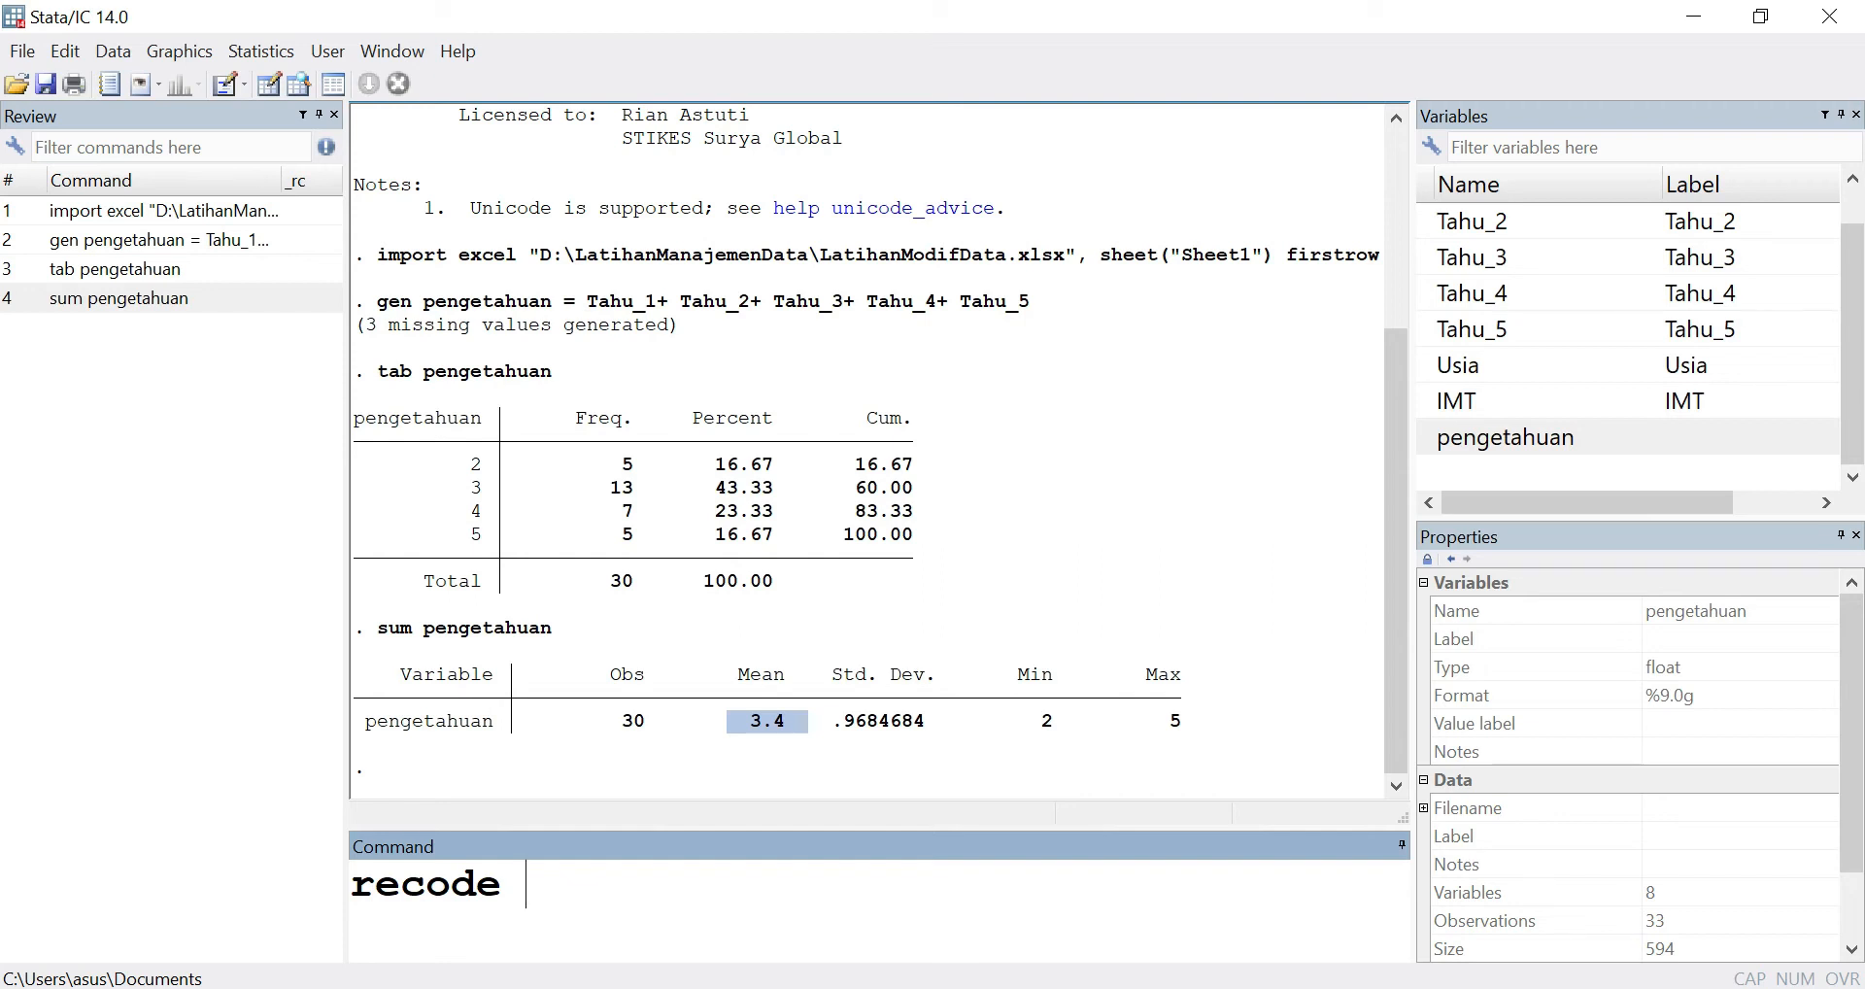
pyautogui.doubleClick(1427, 439)
pyautogui.click(869, 886)
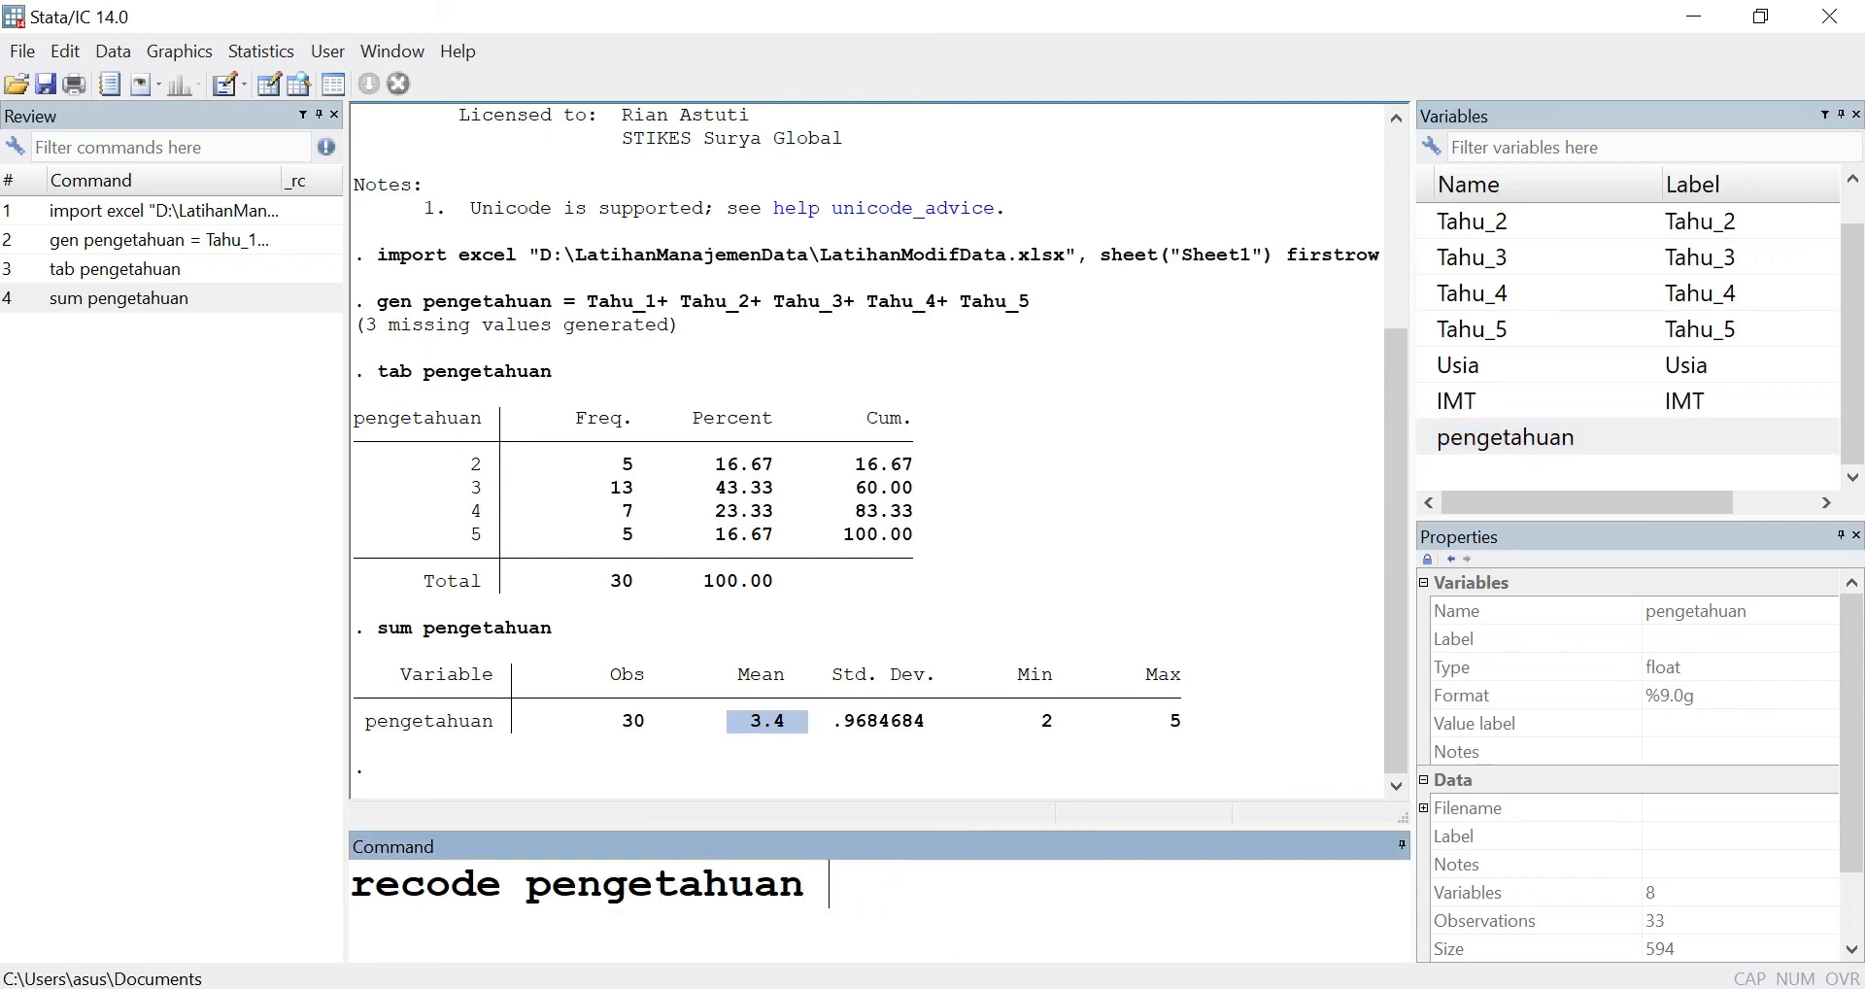
pyautogui.write('mi/2.99')
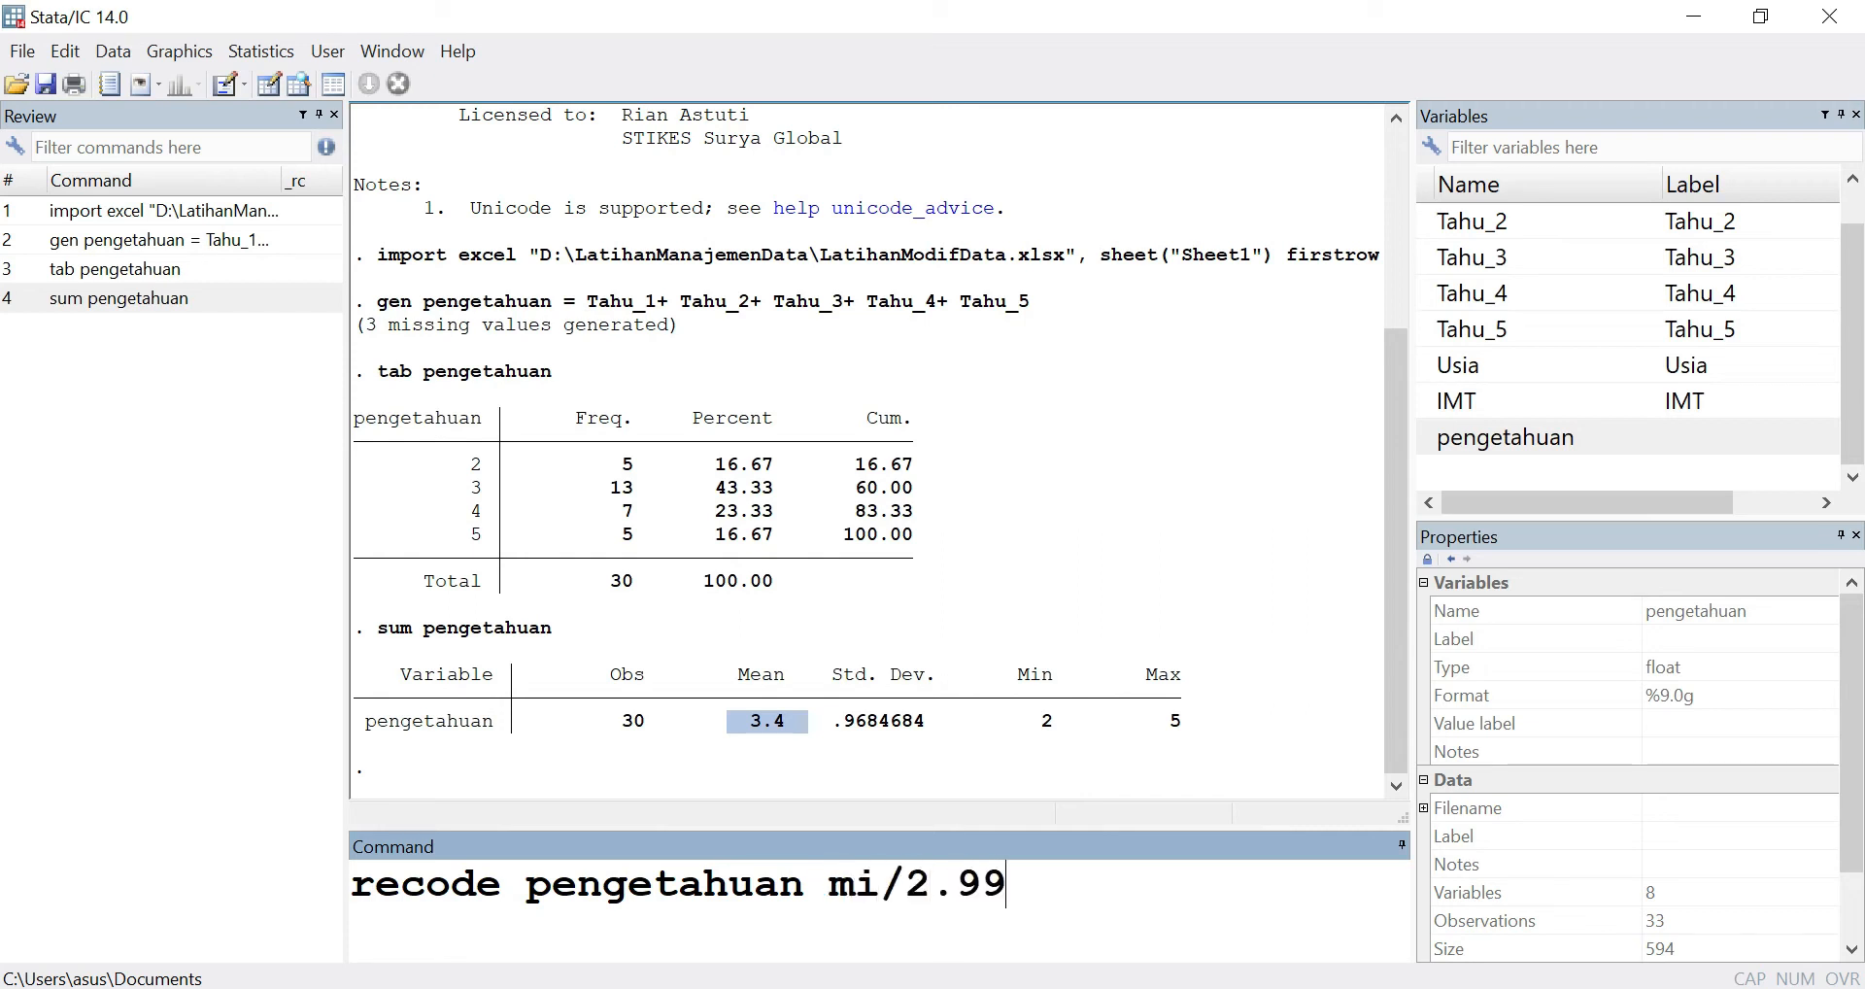
pyautogui.click(878, 882)
pyautogui.write('n')
pyautogui.click(1077, 877)
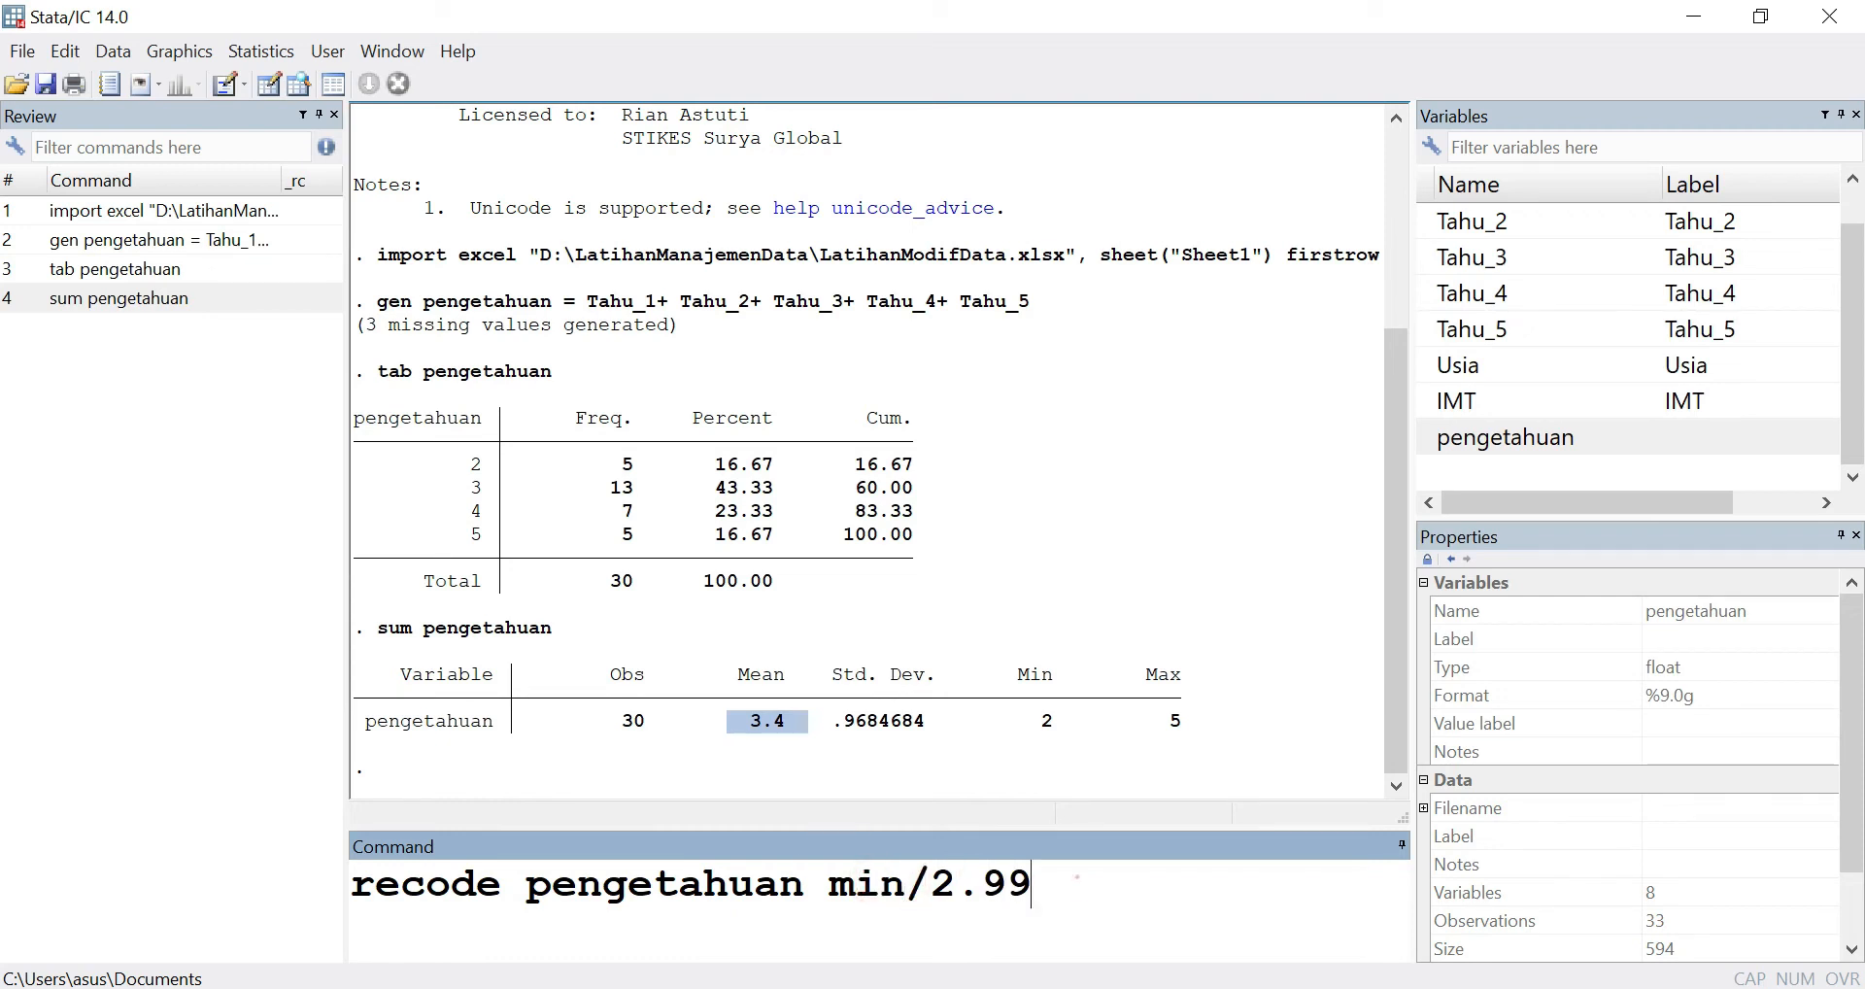
pyautogui.write('=1 3/max')
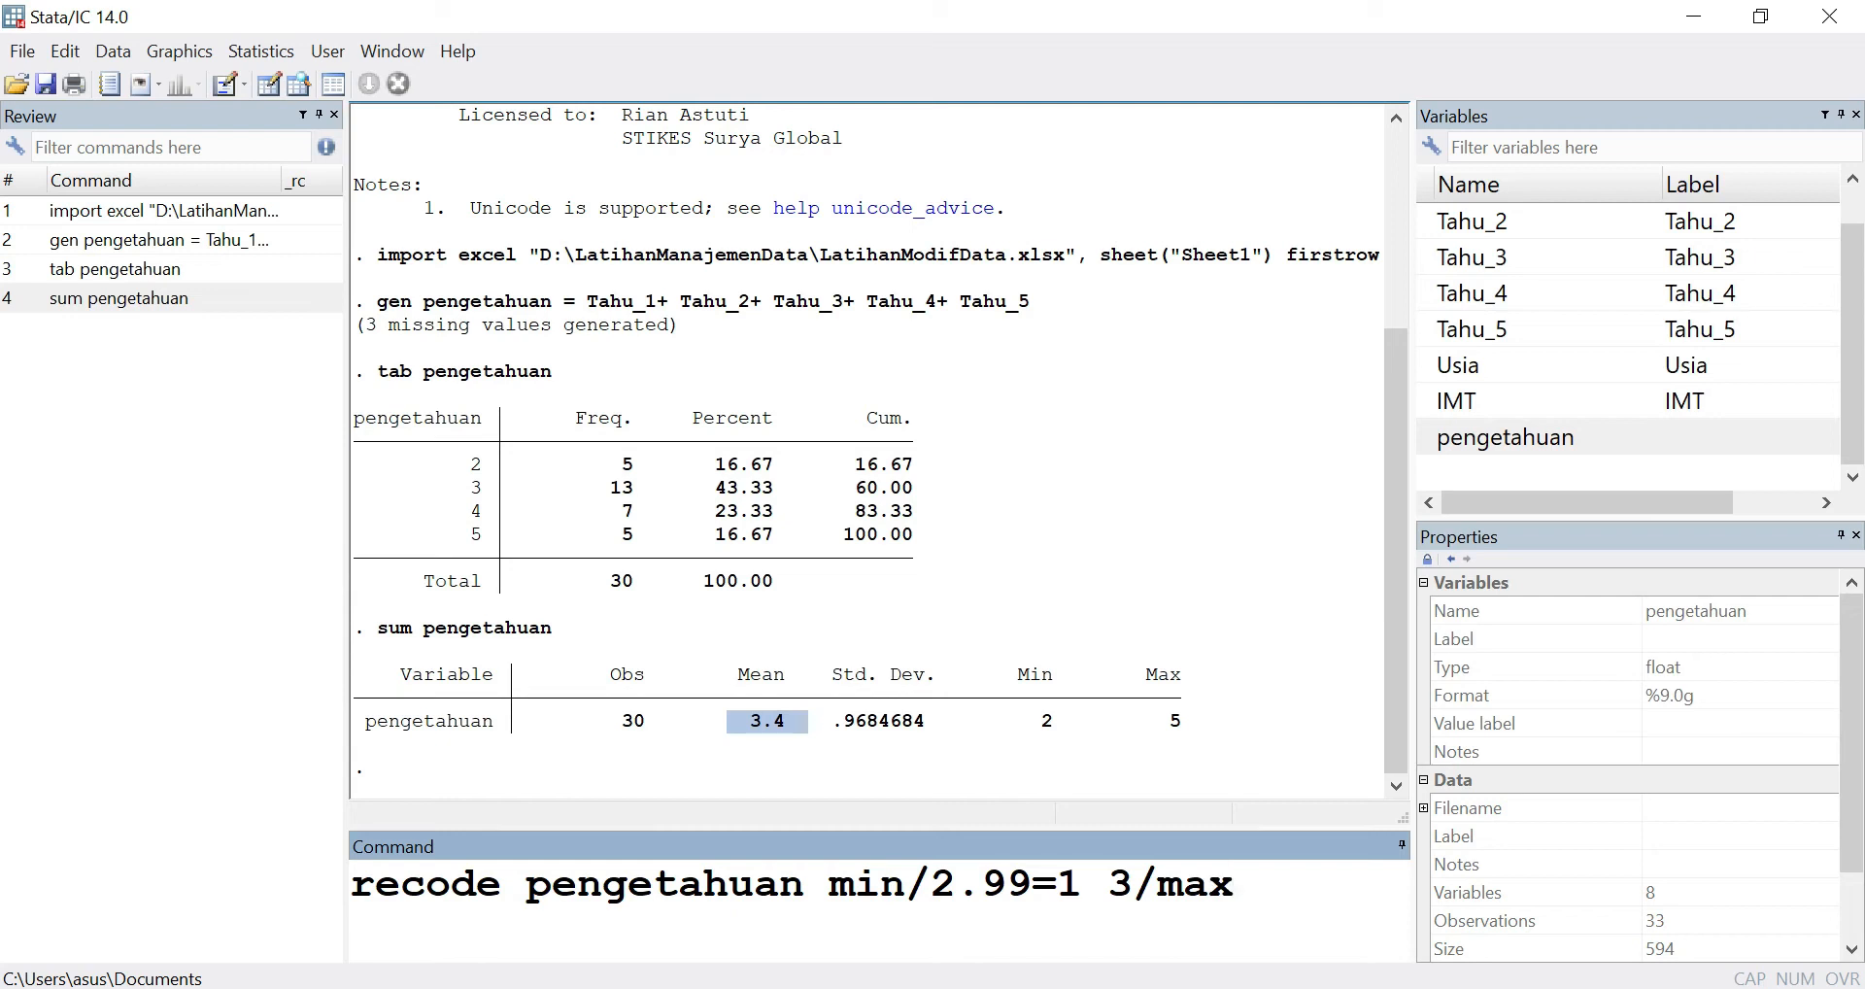
pyautogui.write('=2')
pyautogui.press('Return')
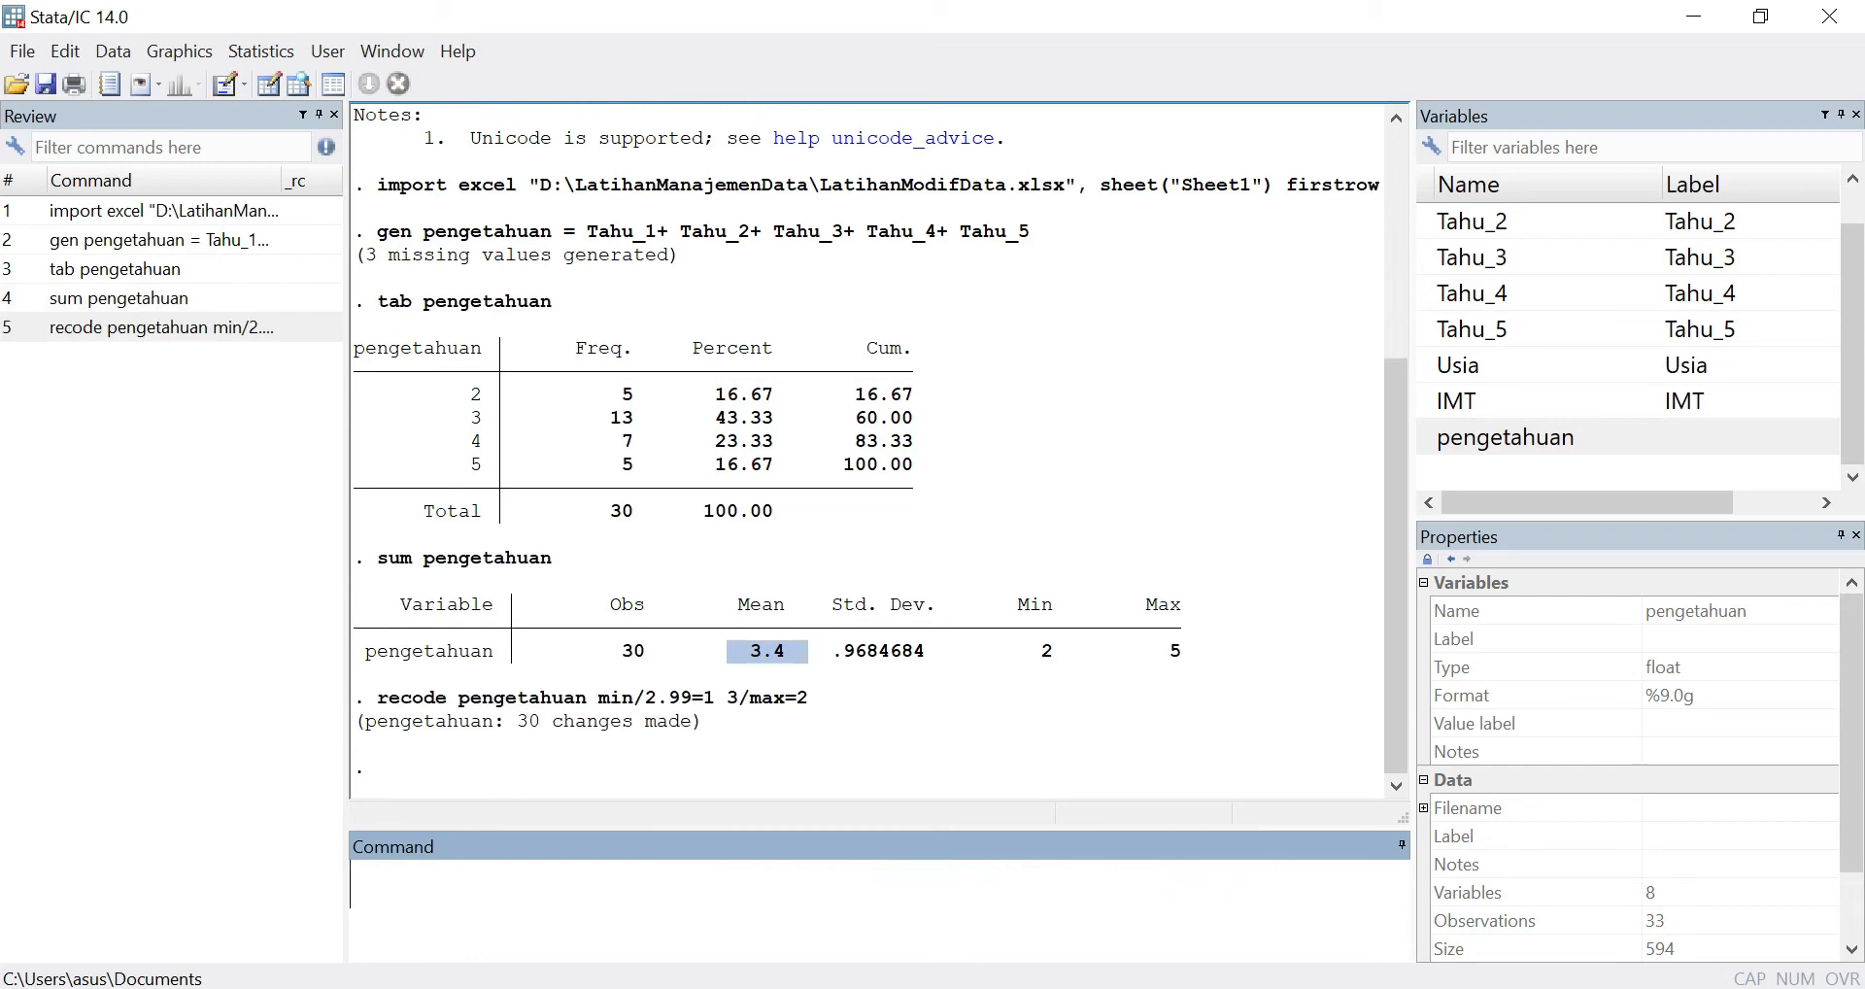
# - Rerun the tab command on pengetahuan to produce a frequency table of the recoded categories
pyautogui.click(97, 270)
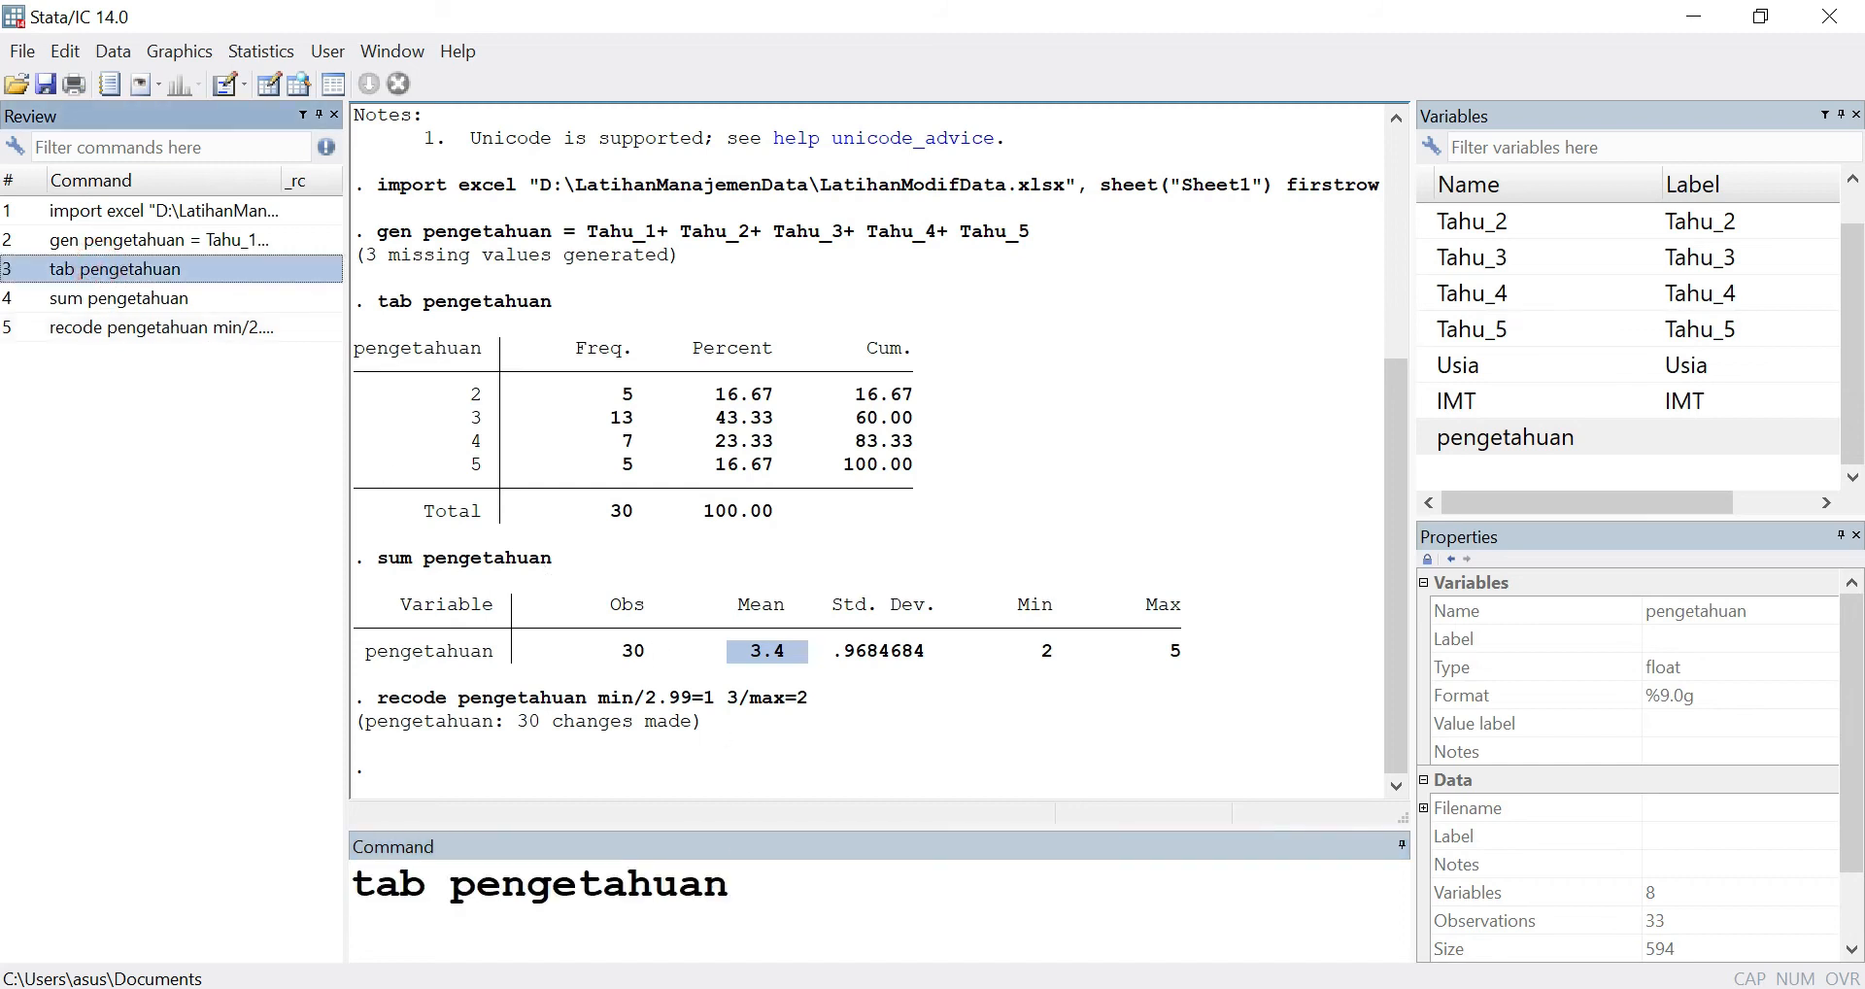
pyautogui.click(800, 885)
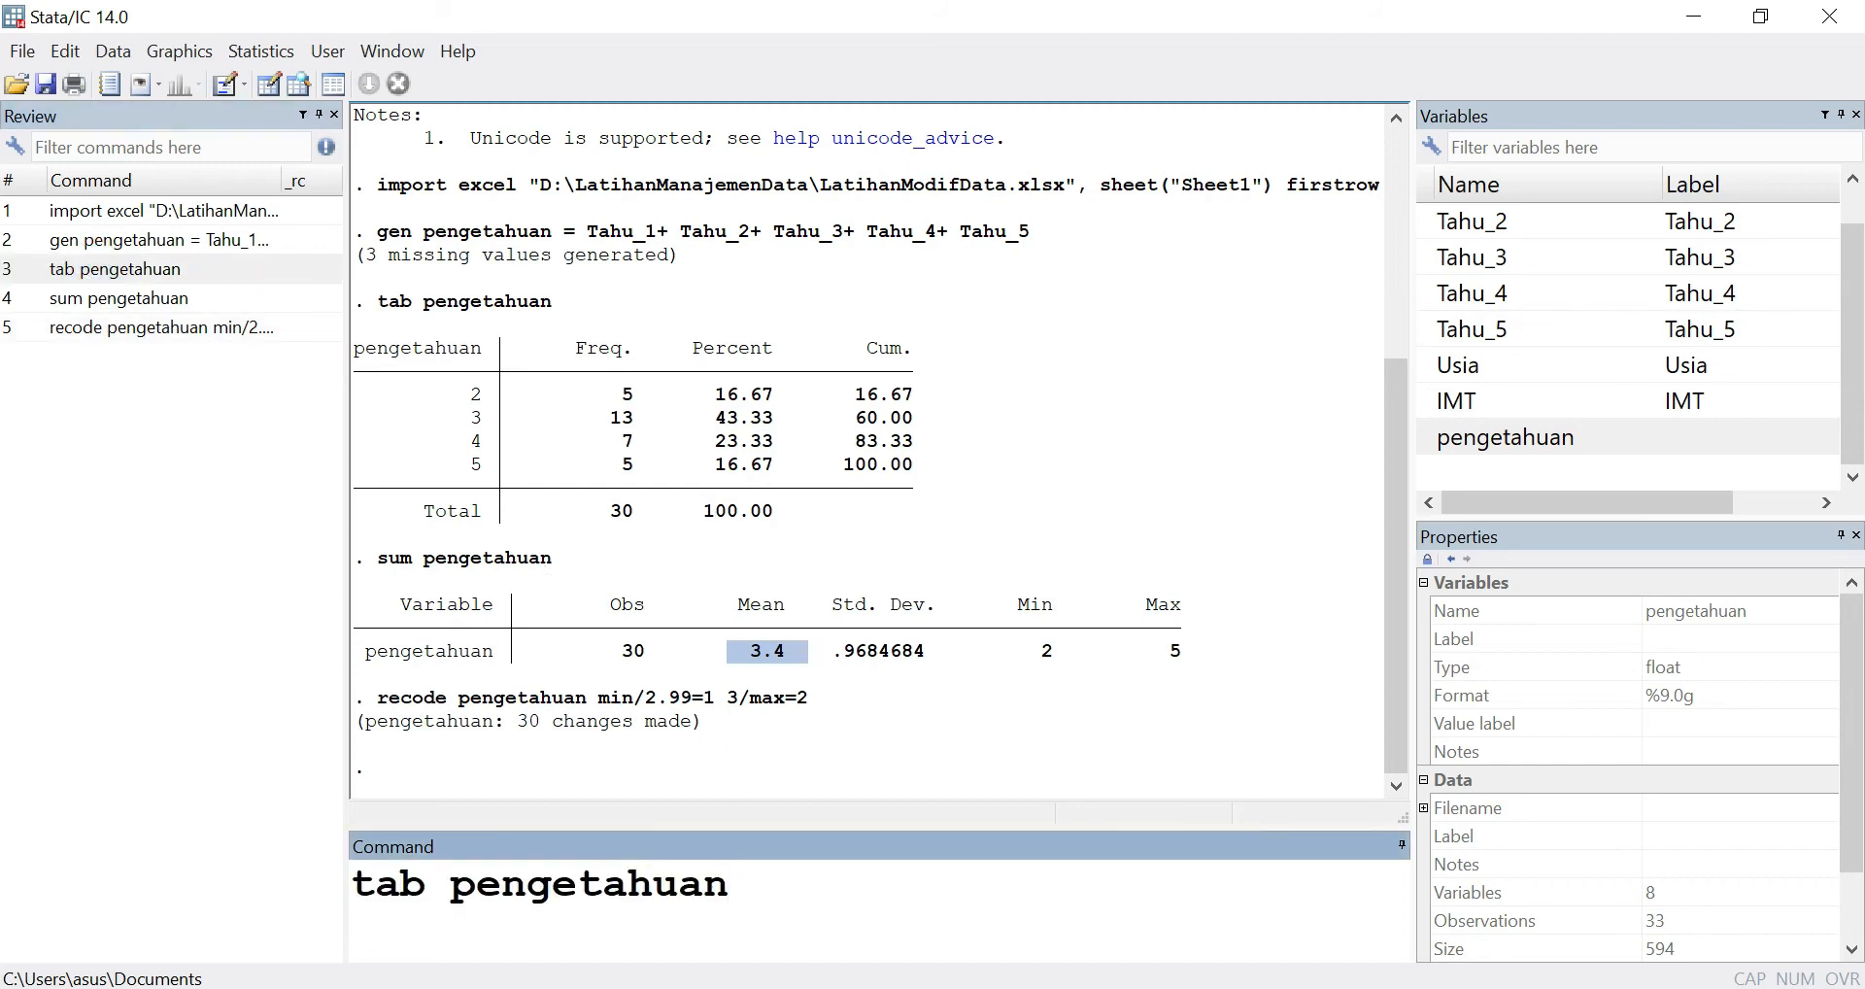
pyautogui.press('Return')
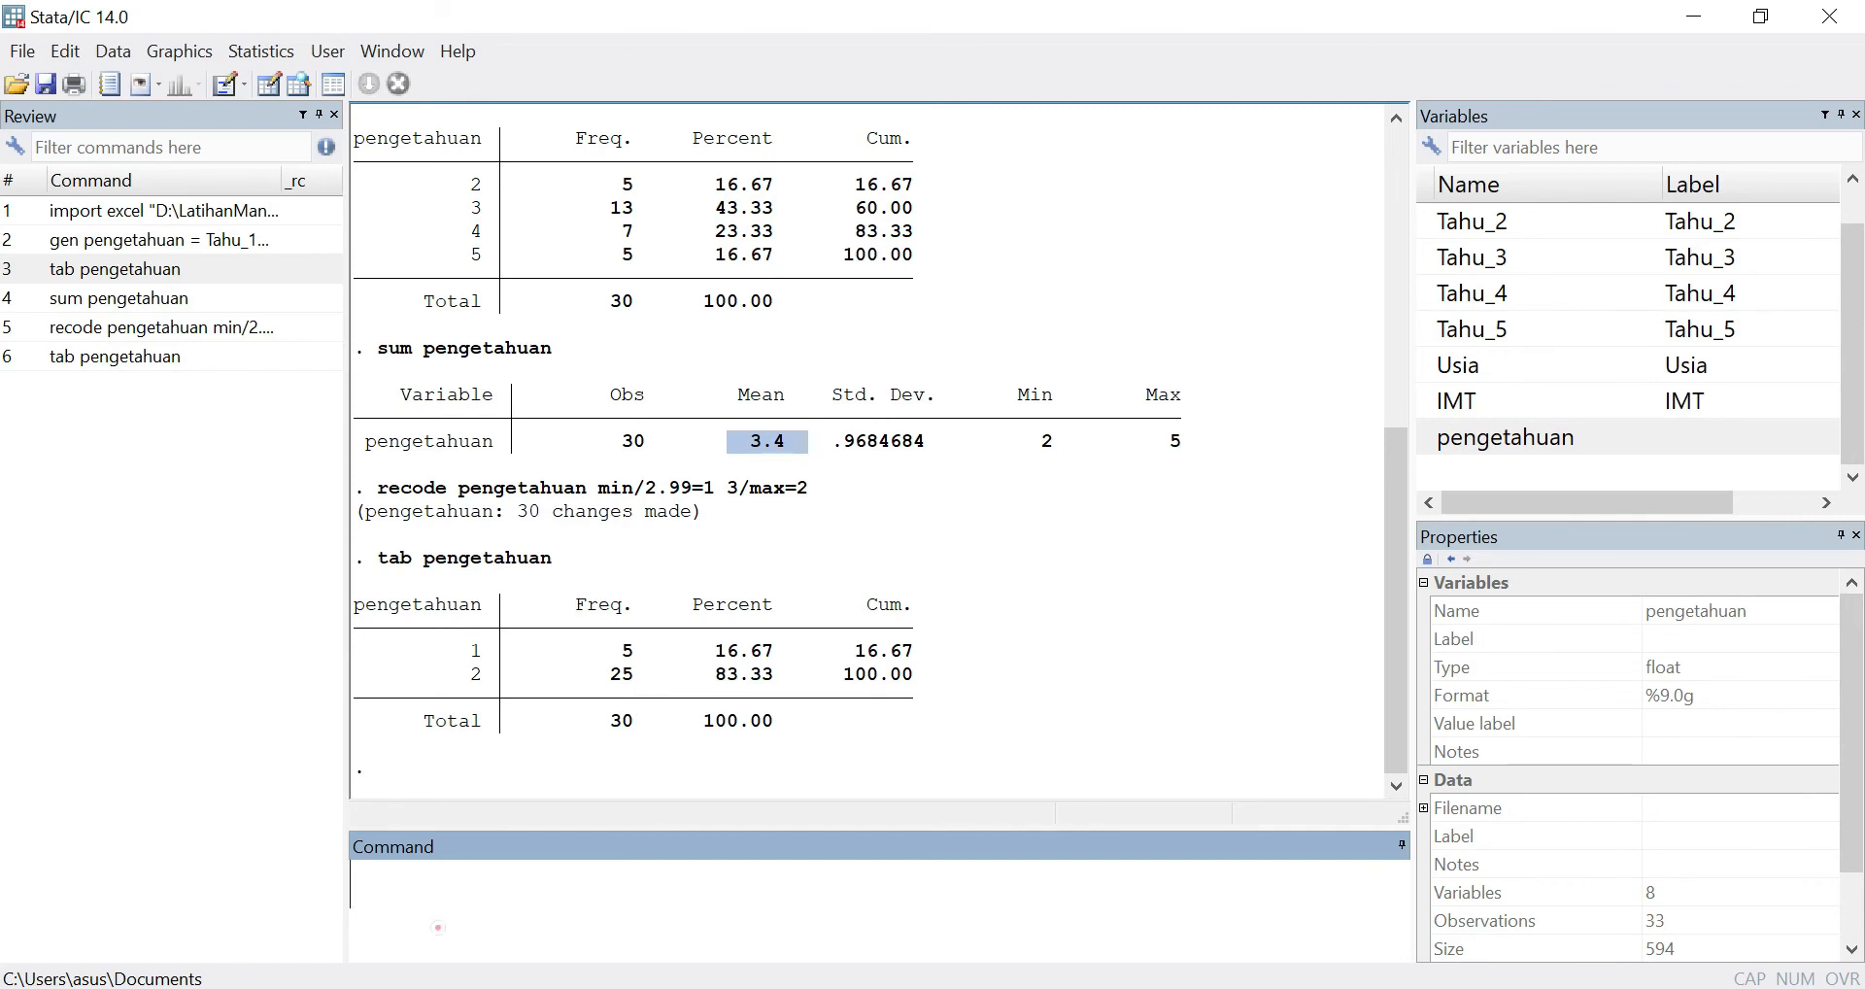
# - Give the pengetahuan variable the label "tingkat pengetahuan" with the label variable command
pyautogui.write('label b')
pyautogui.press('BackSpace')
pyautogui.write('variable')
pyautogui.press('BackSpace')
pyautogui.press('BackSpace')
pyautogui.write('e')
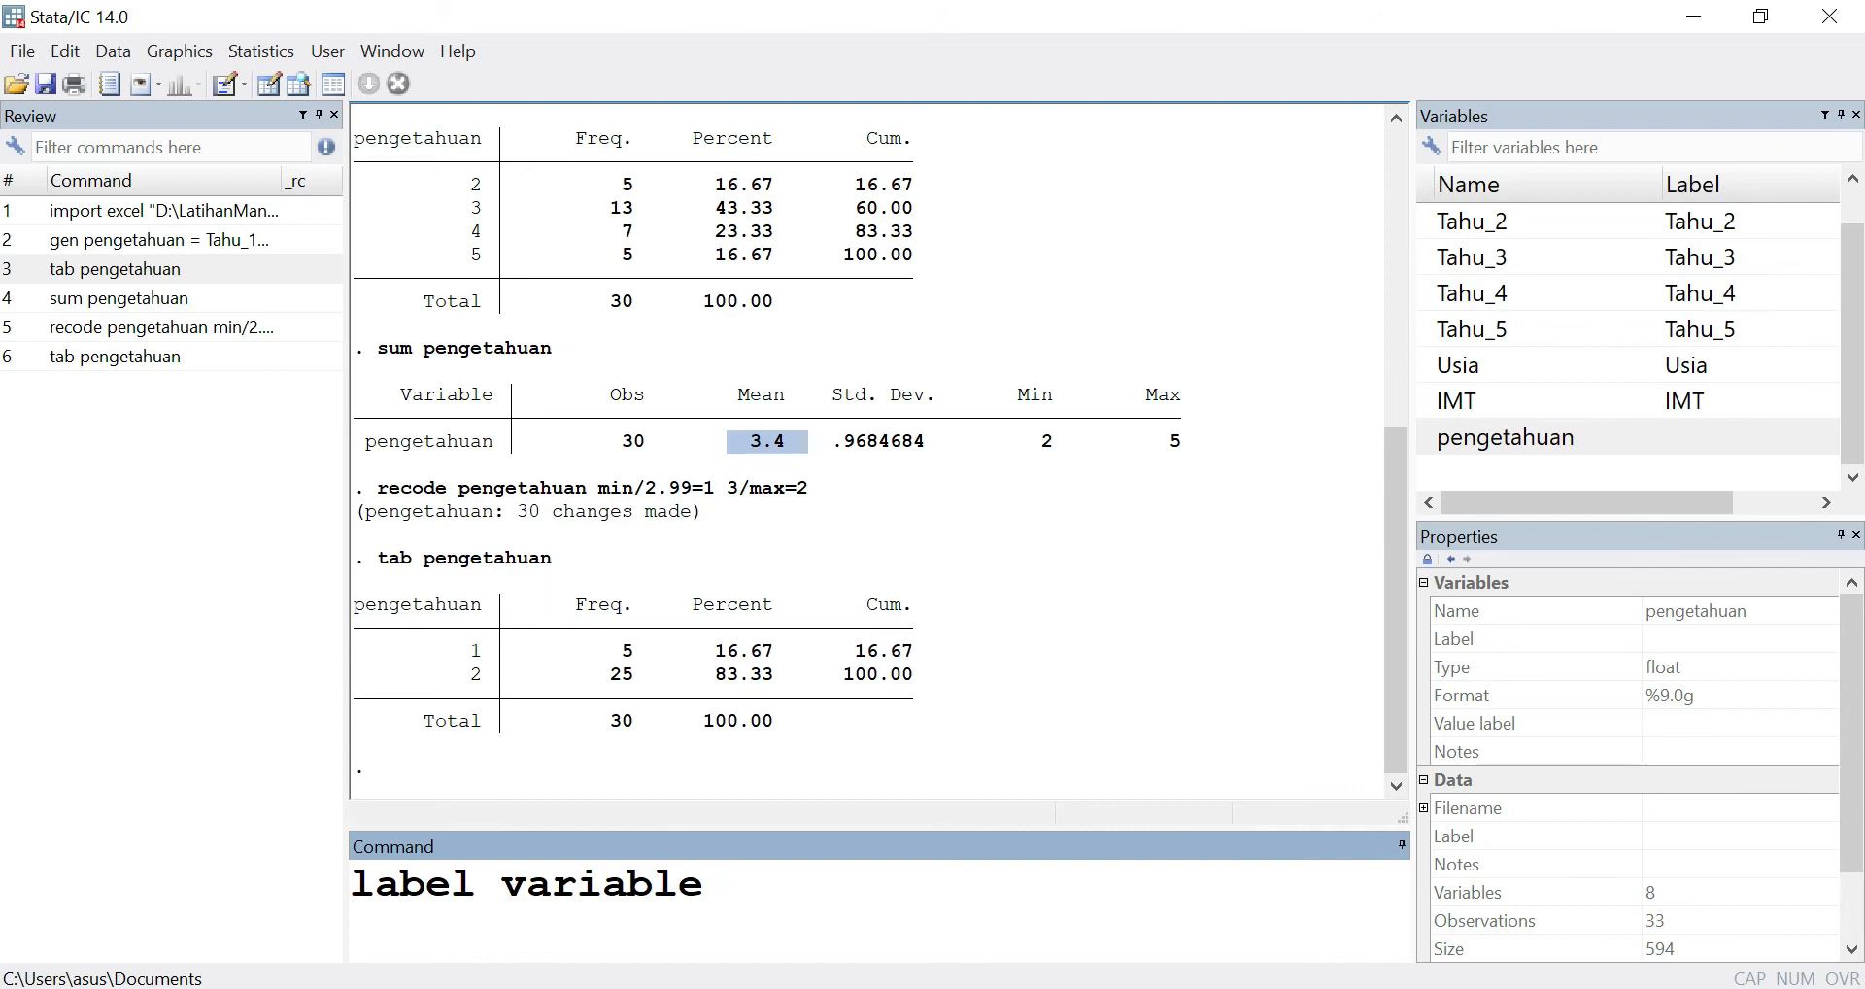
pyautogui.click(1439, 449)
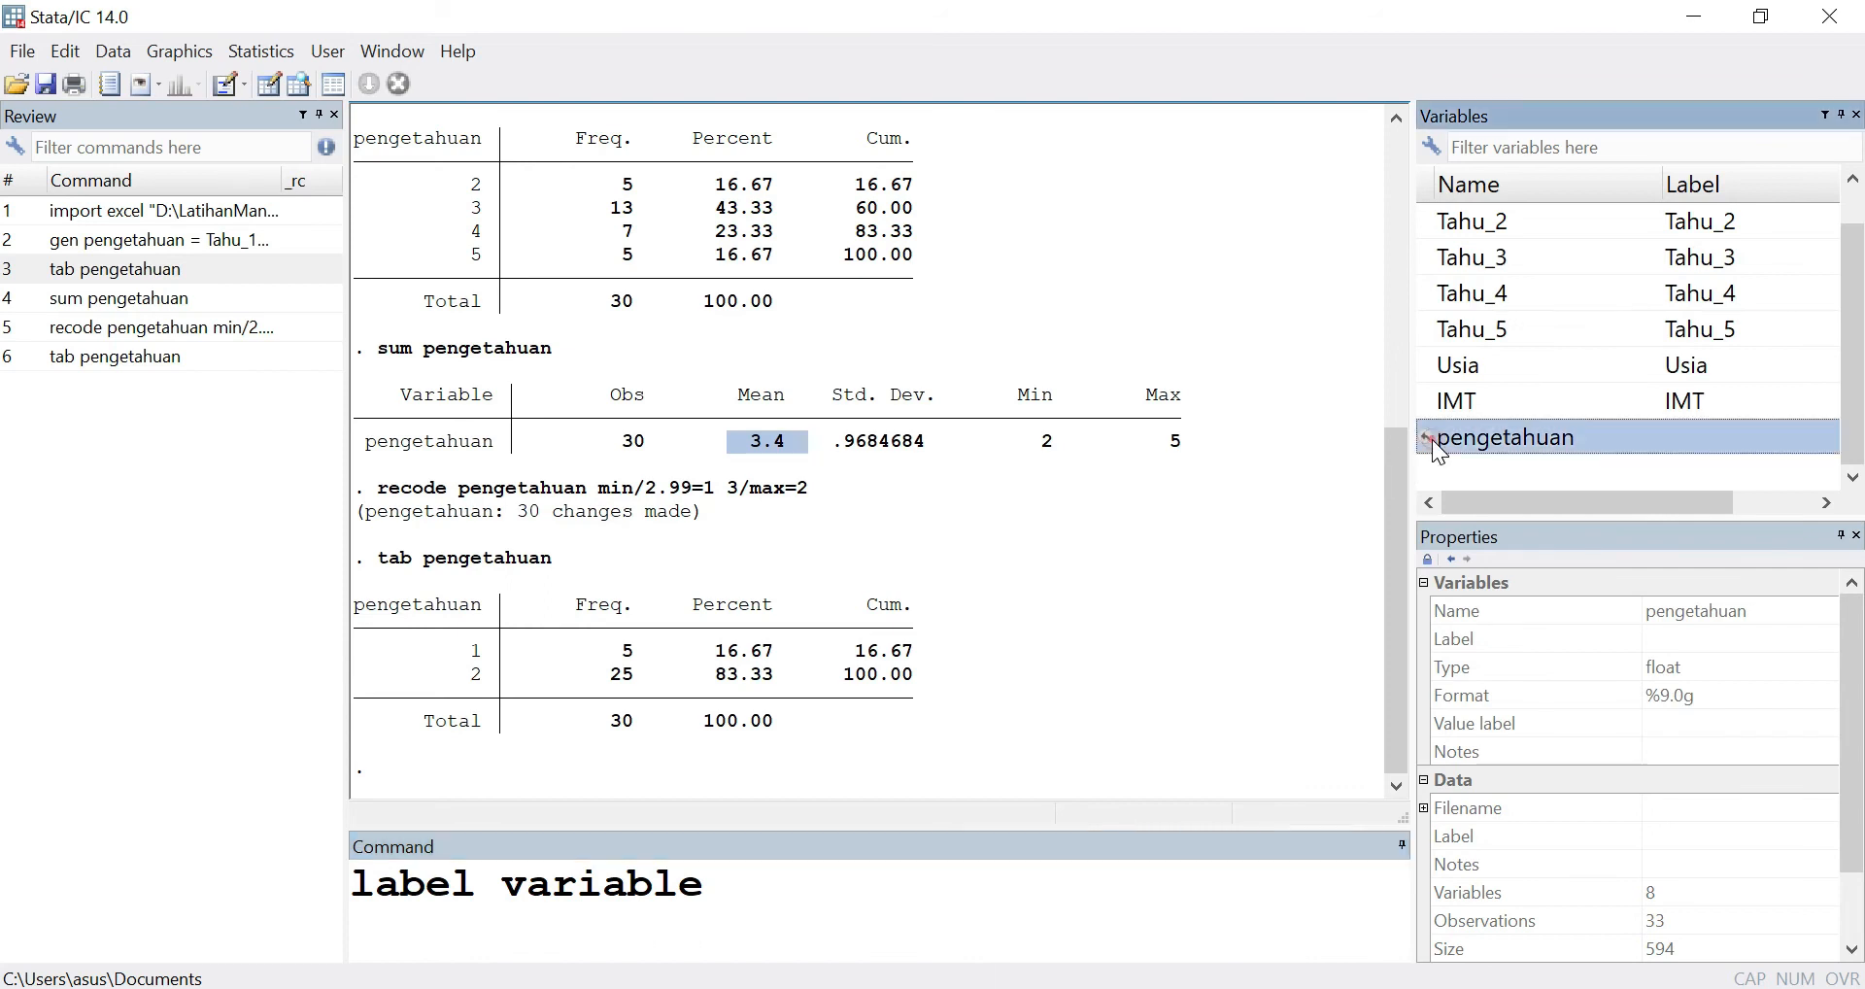
pyautogui.doubleClick(1439, 449)
pyautogui.click(1073, 880)
pyautogui.write('"tingka')
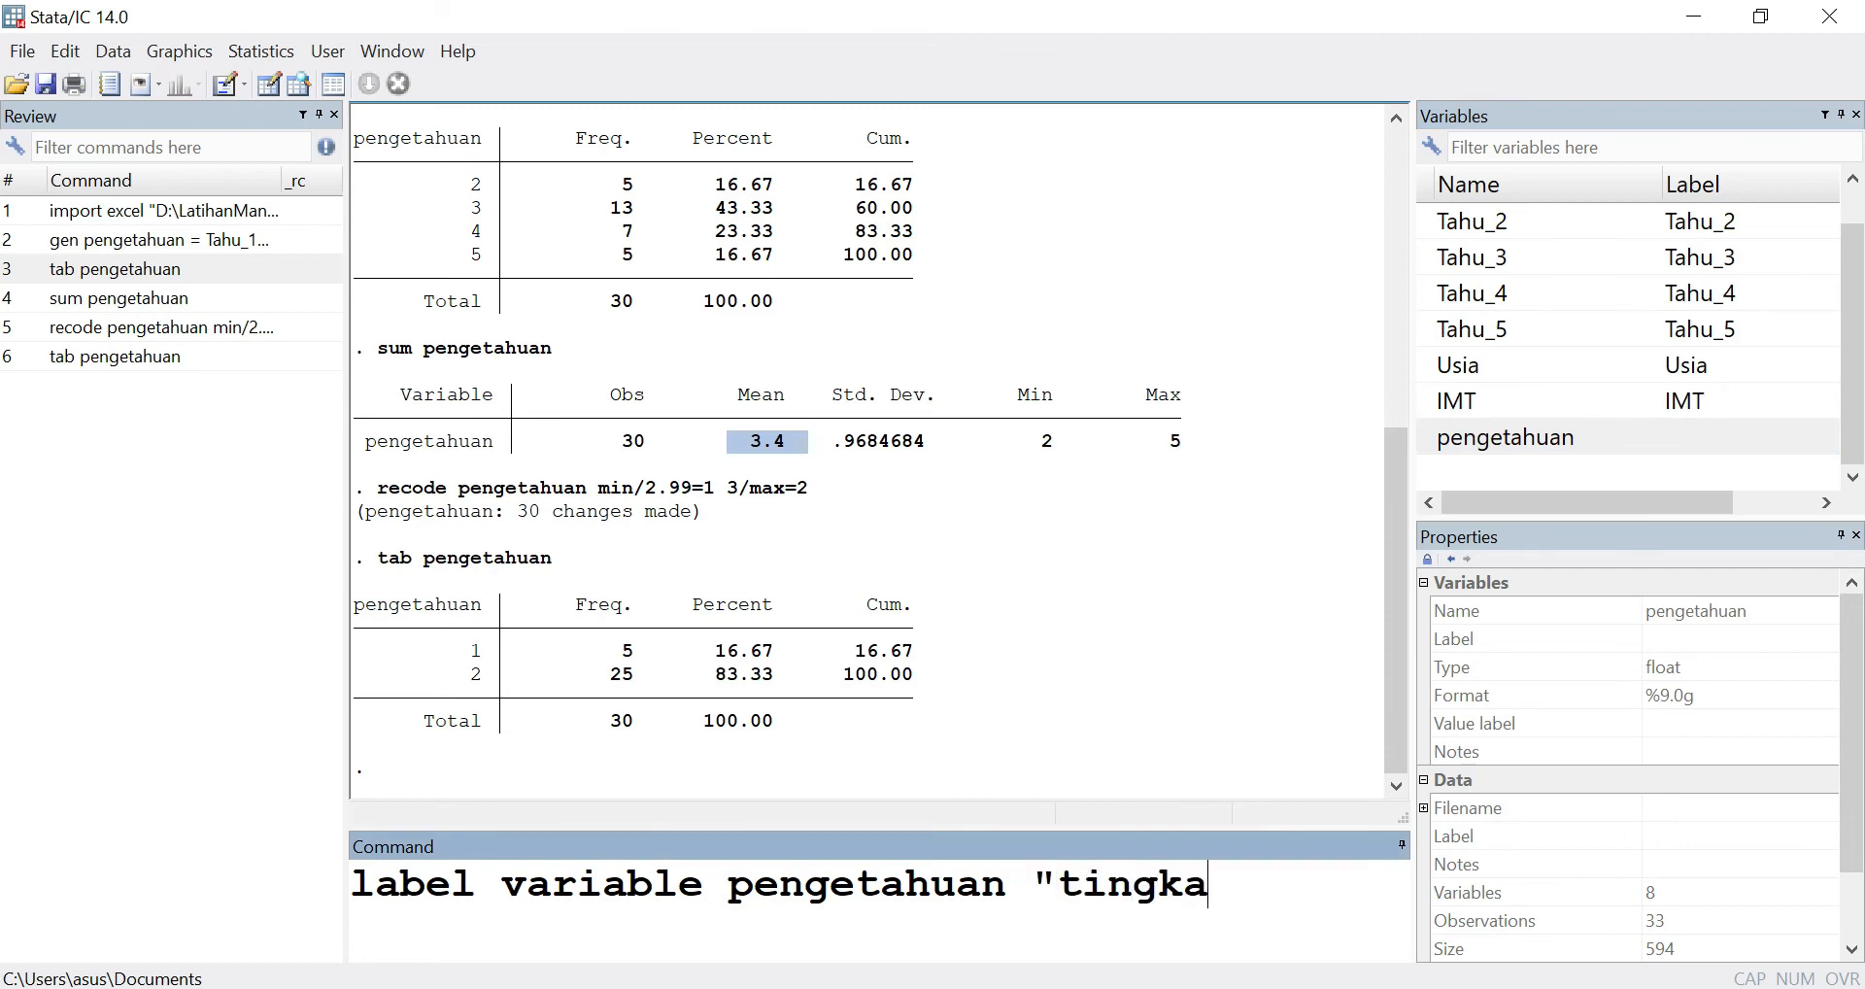
pyautogui.write('t pengetahuan"')
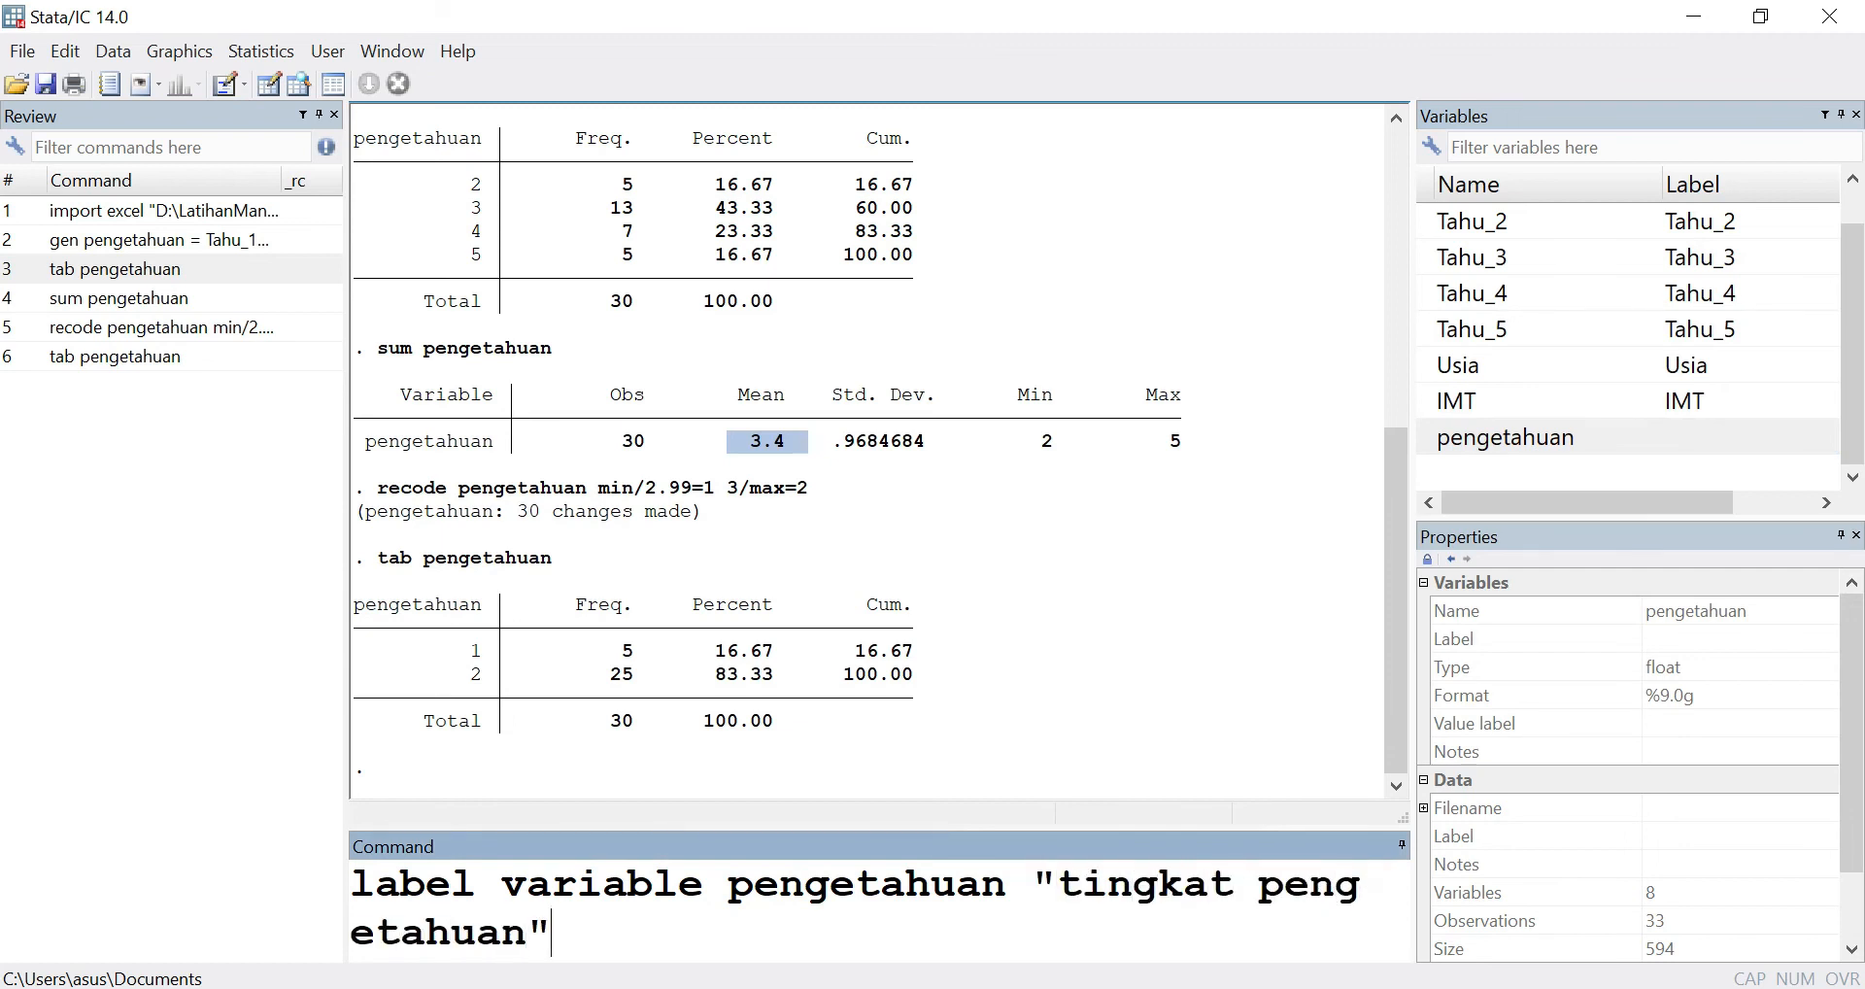
pyautogui.press('Return')
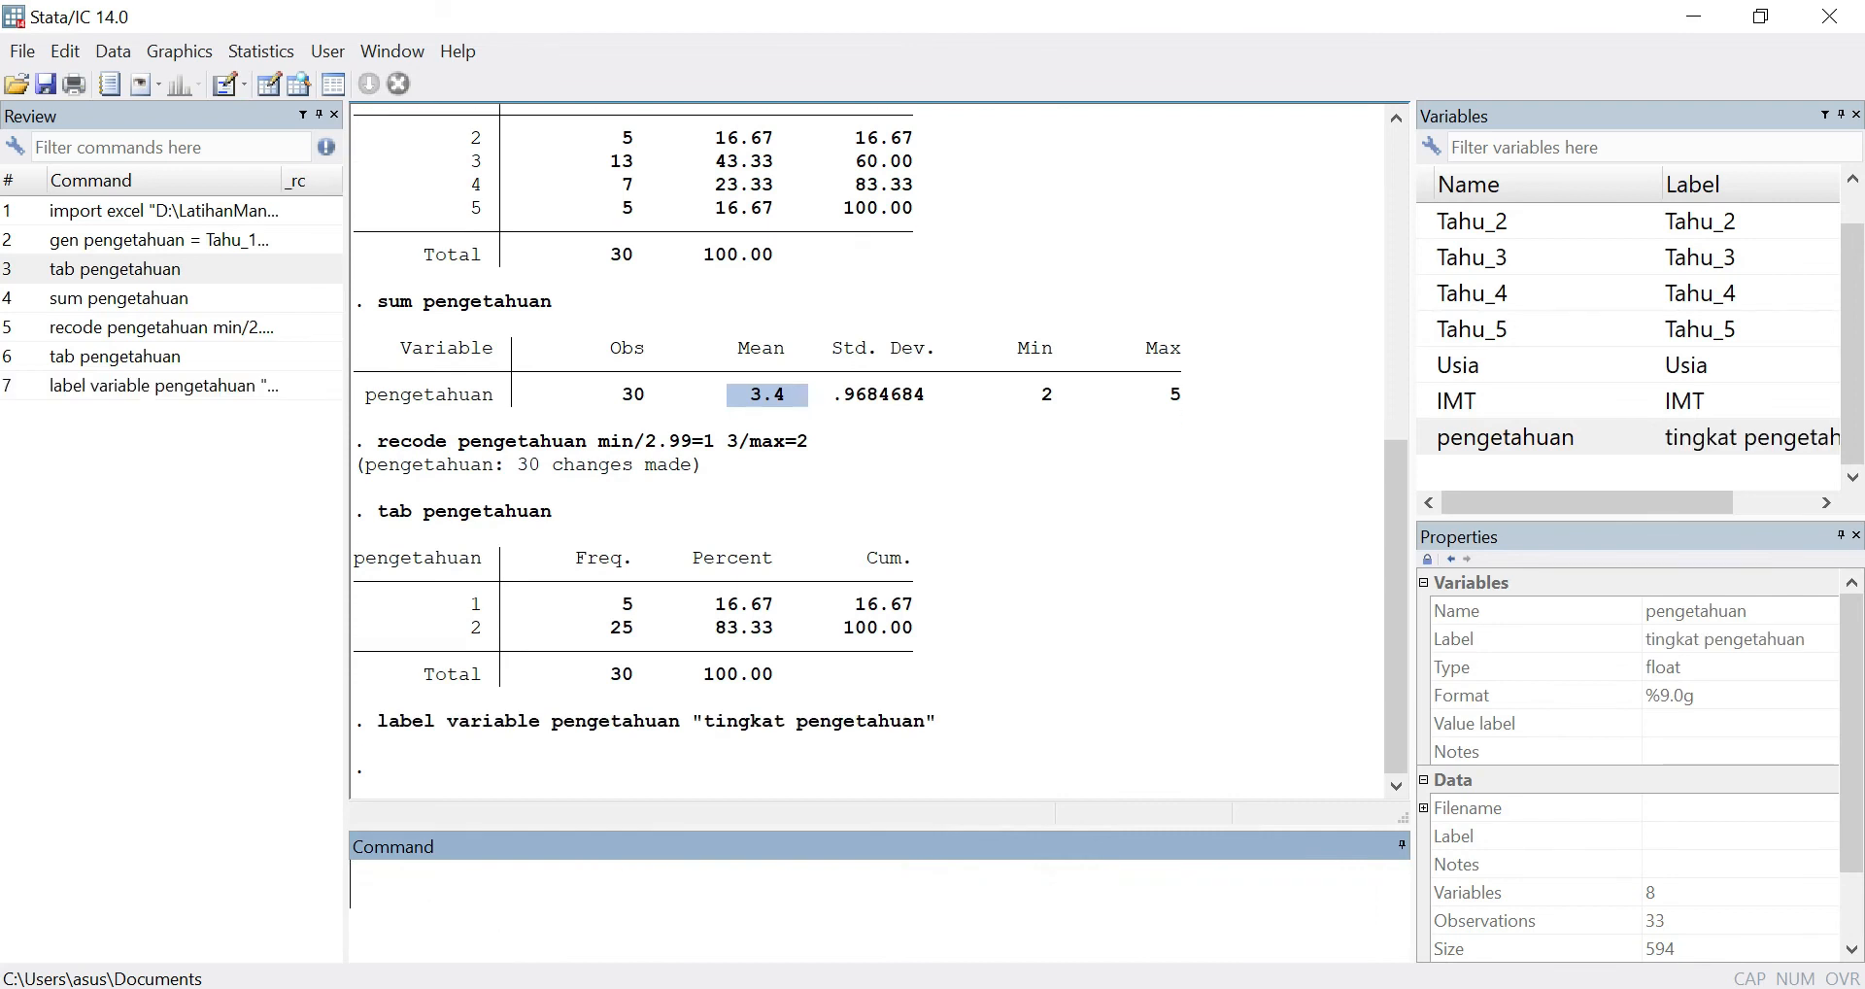
# - Define a value label named pengetahuan_def with 1 as "buruk" and 2 as "baik" using the label define command
pyautogui.write('oa')
pyautogui.press('BackSpace')
pyautogui.press('BackSpace')
pyautogui.write('label ')
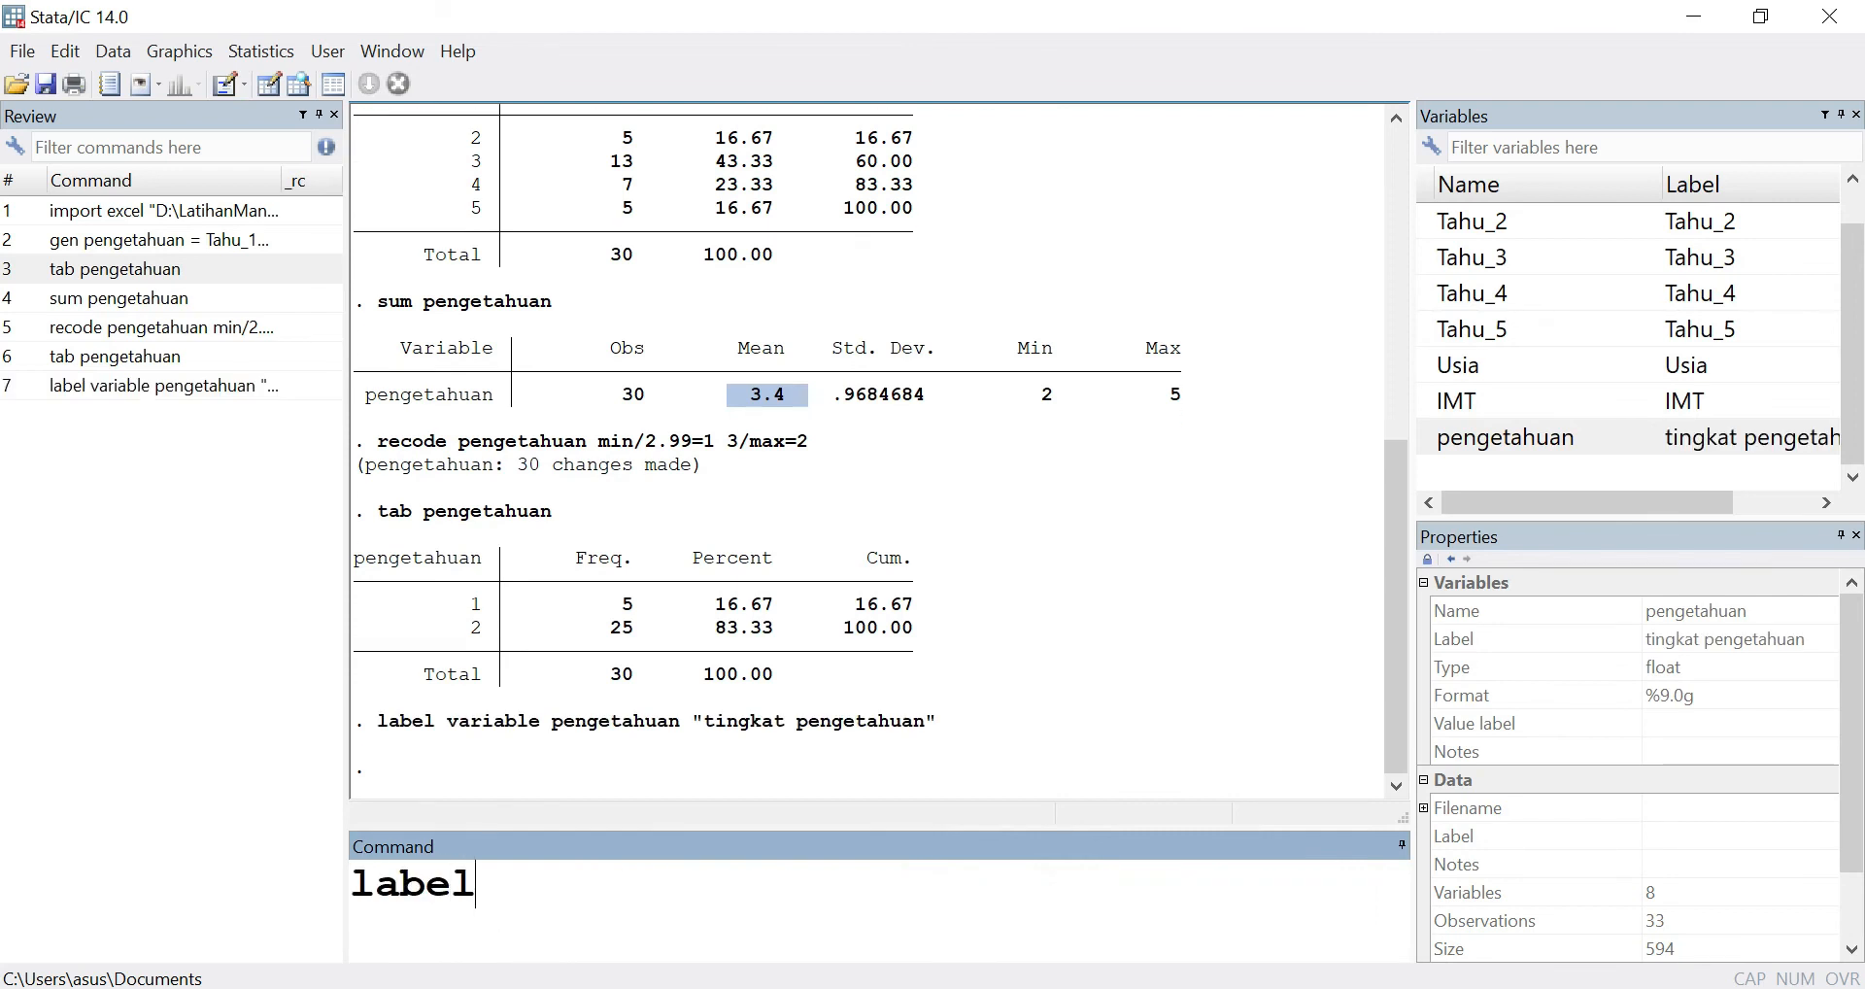
pyautogui.write('define')
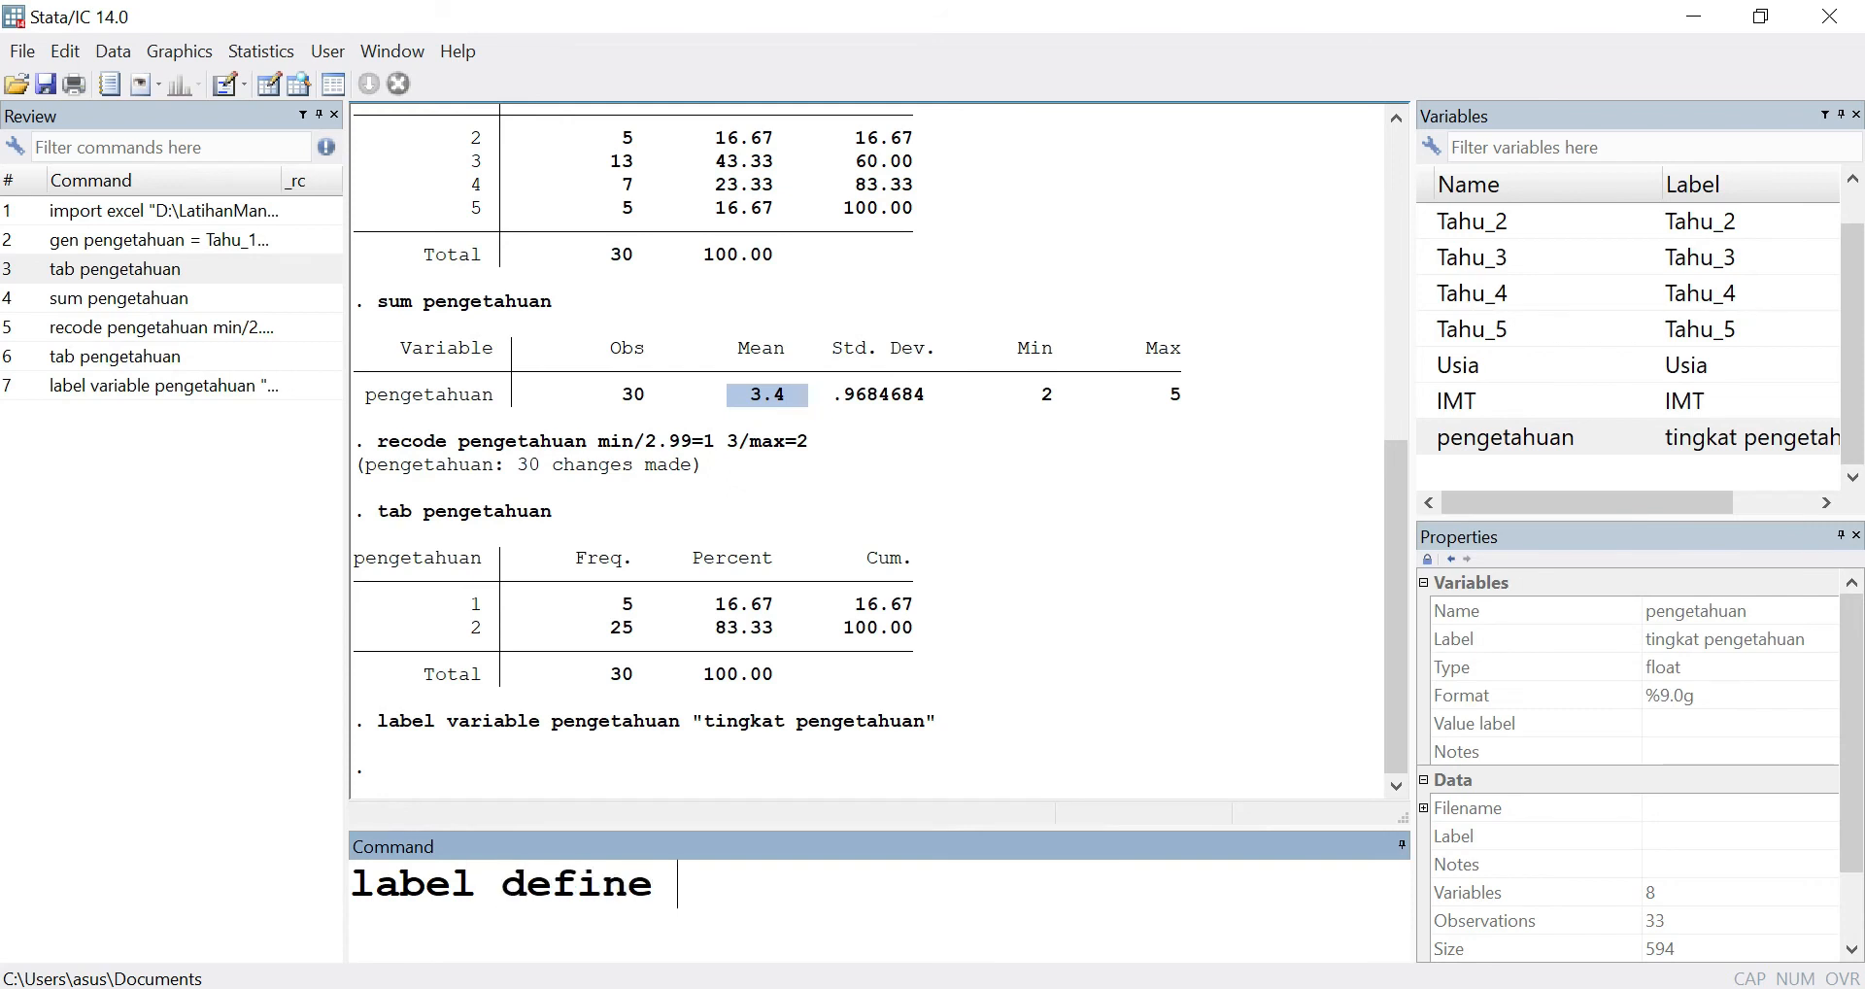
pyautogui.click(1426, 438)
pyautogui.click(1041, 885)
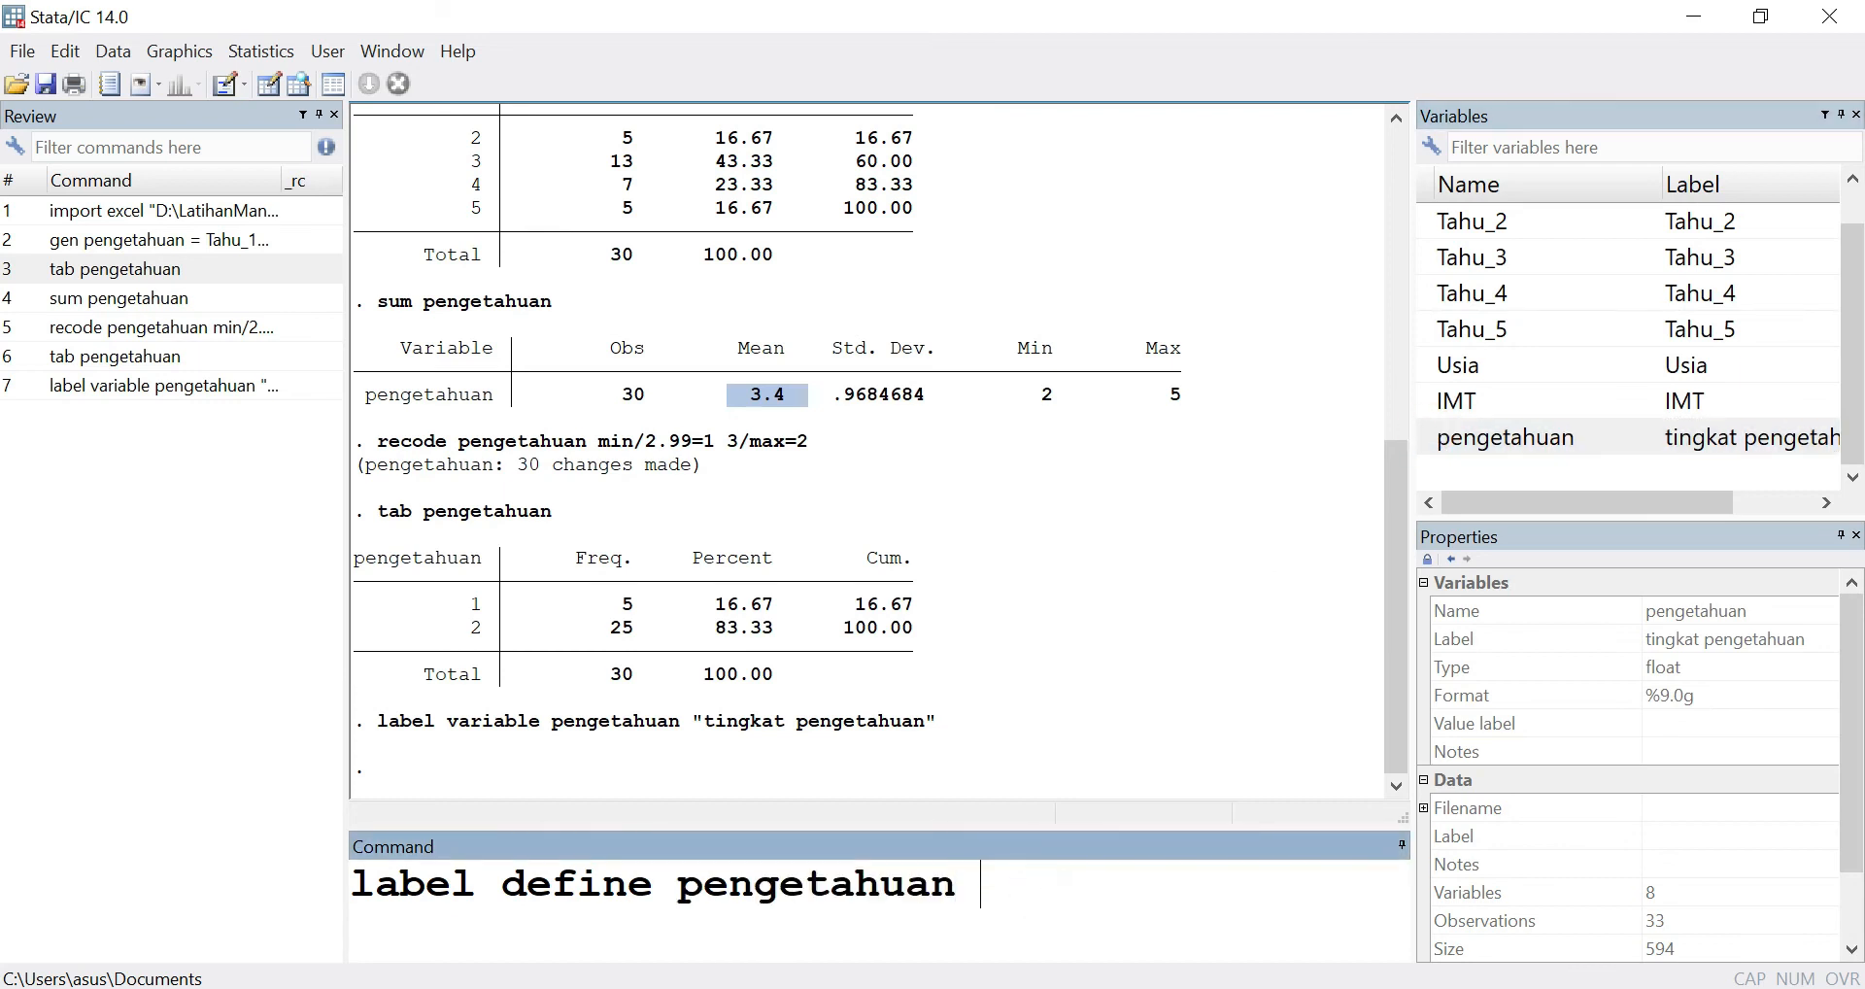
pyautogui.press('BackSpace')
pyautogui.write('_def ')
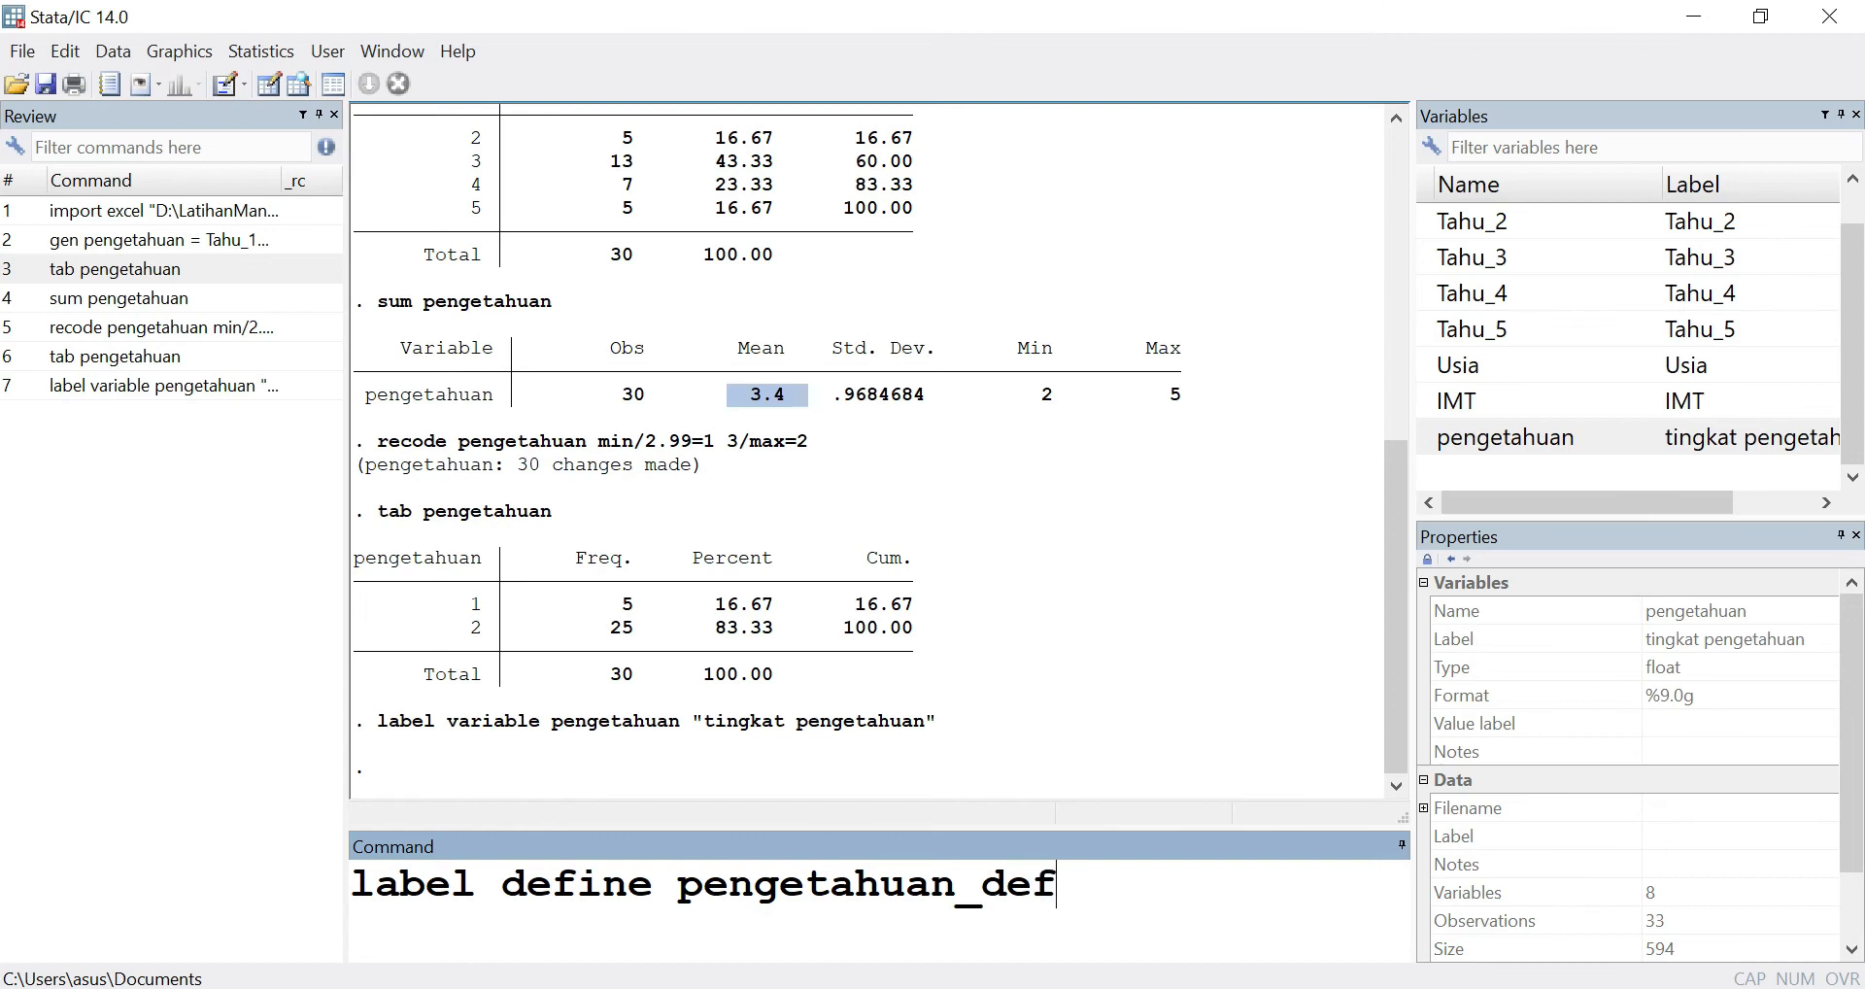
pyautogui.write('1"buruk" 2')
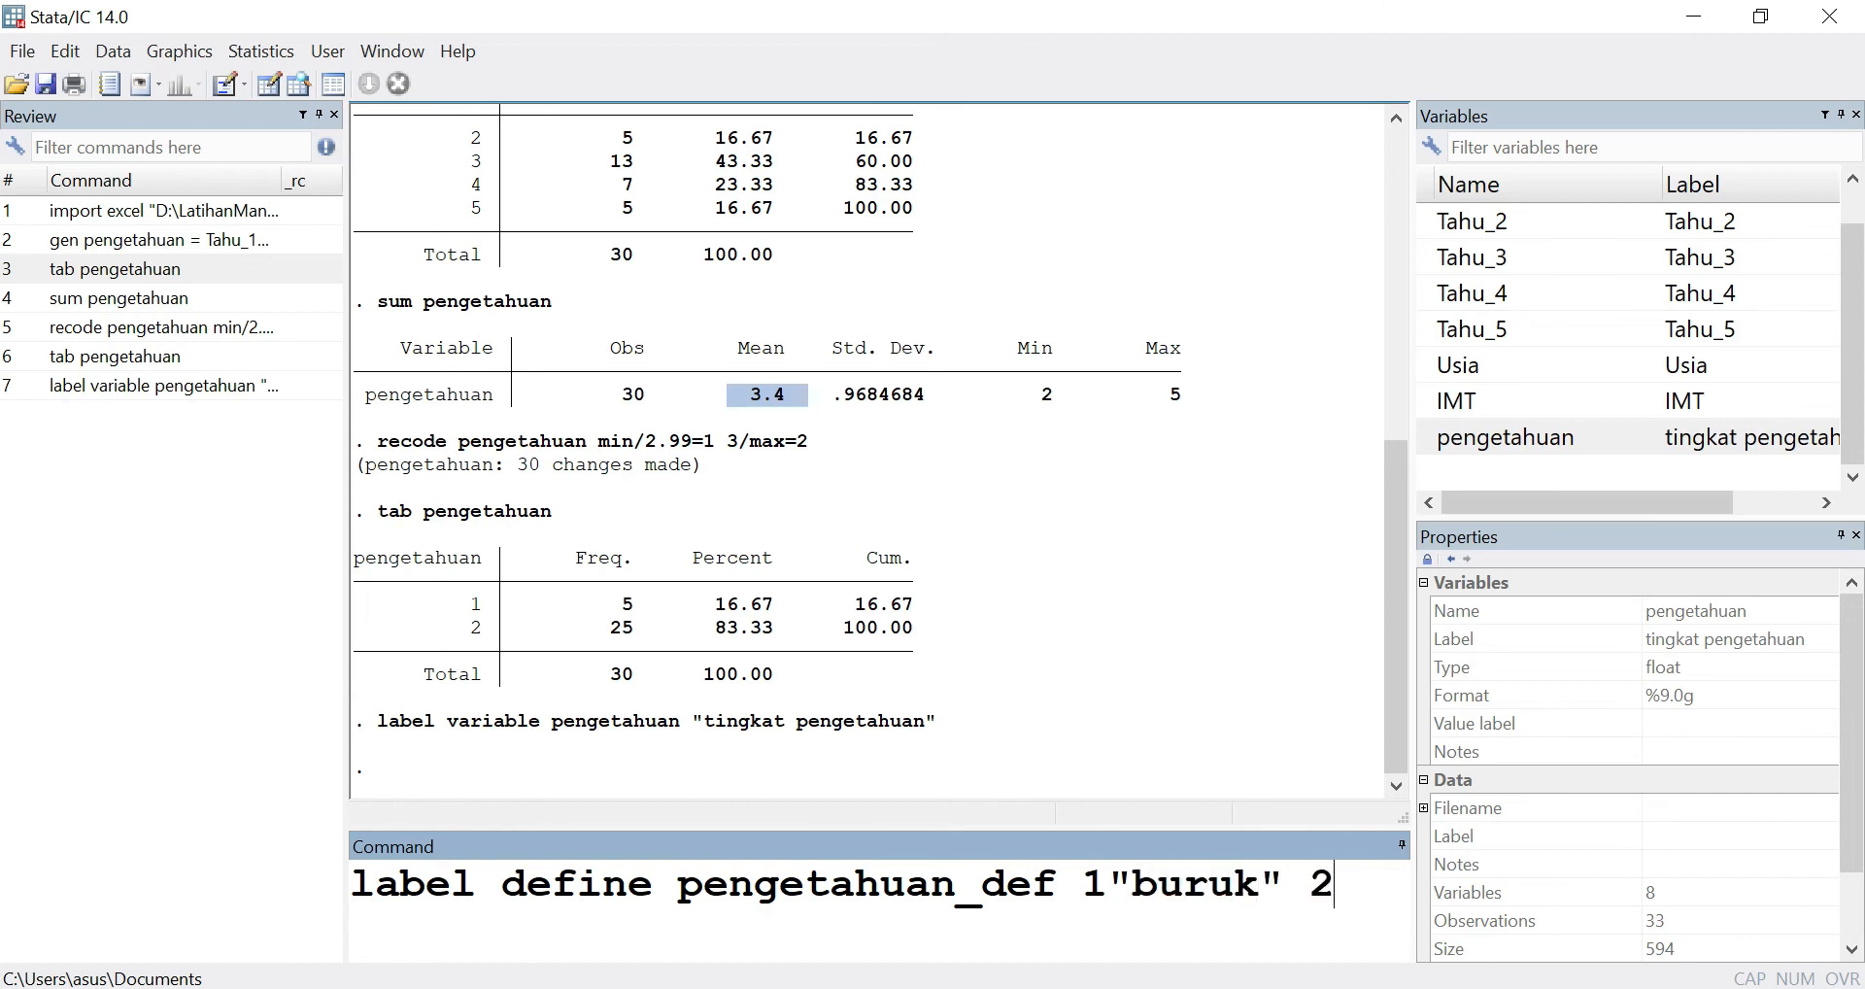
pyautogui.write('"baik"')
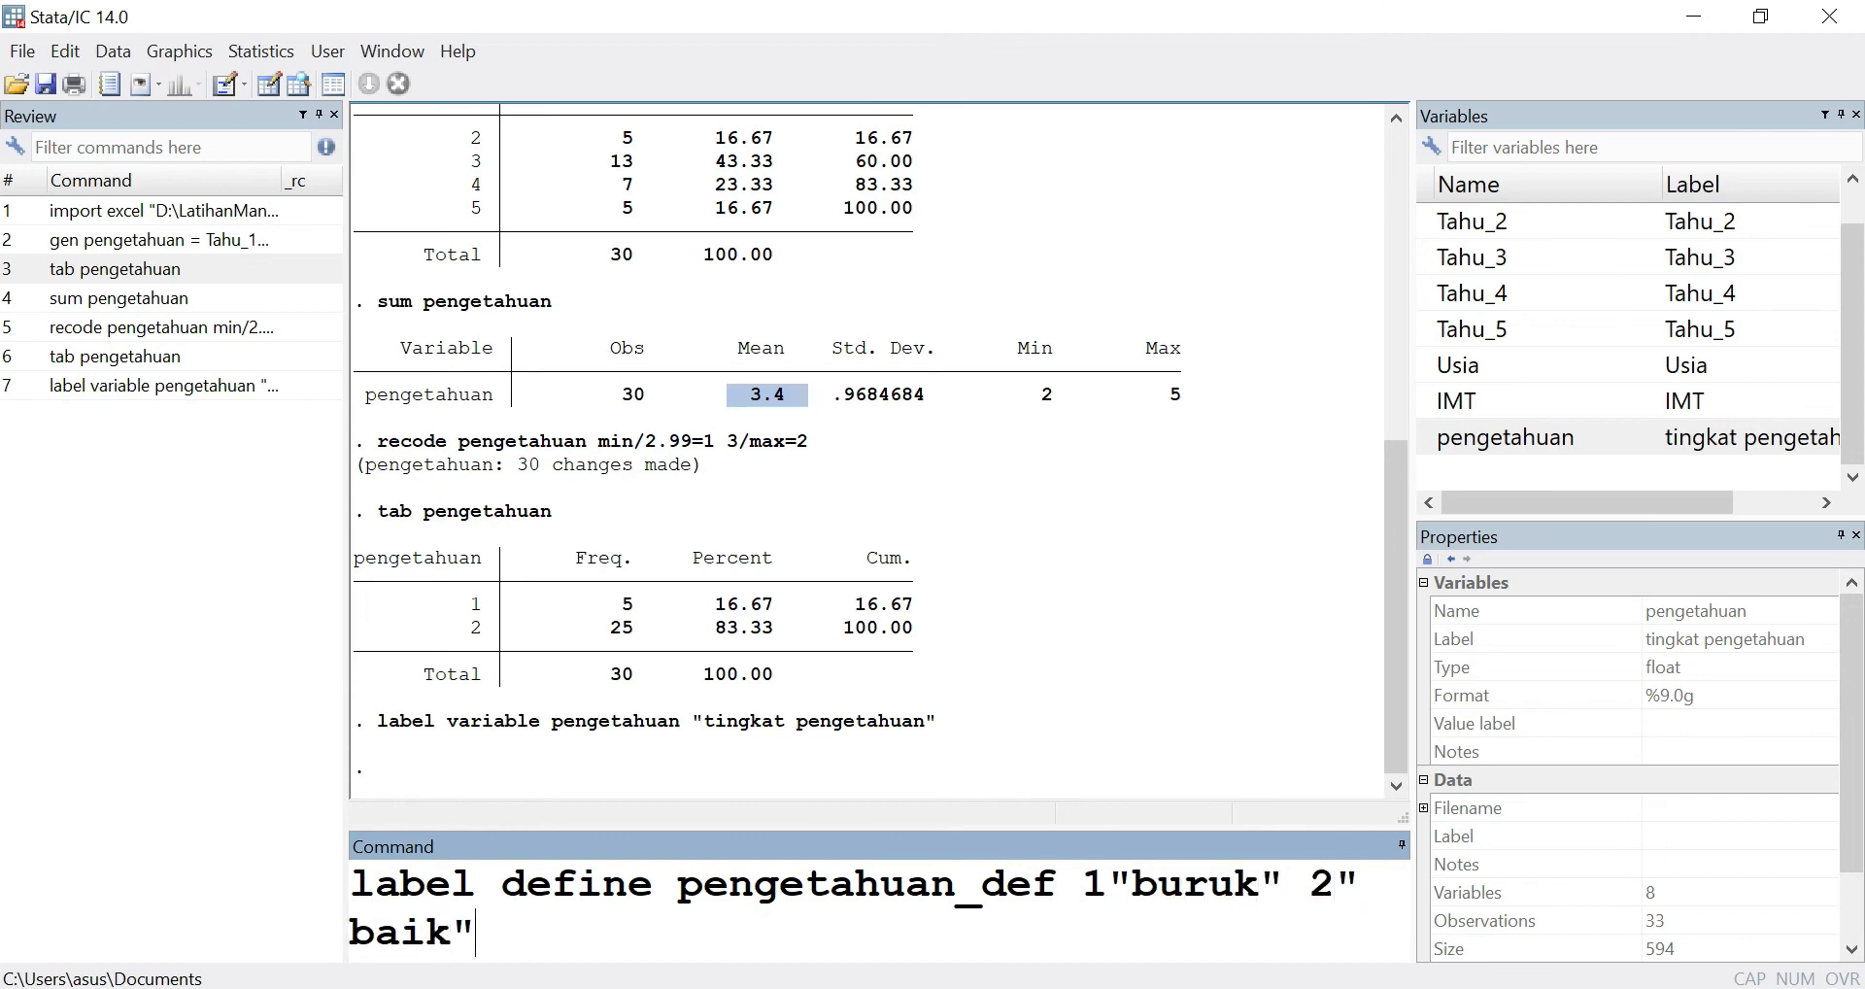
pyautogui.press('Return')
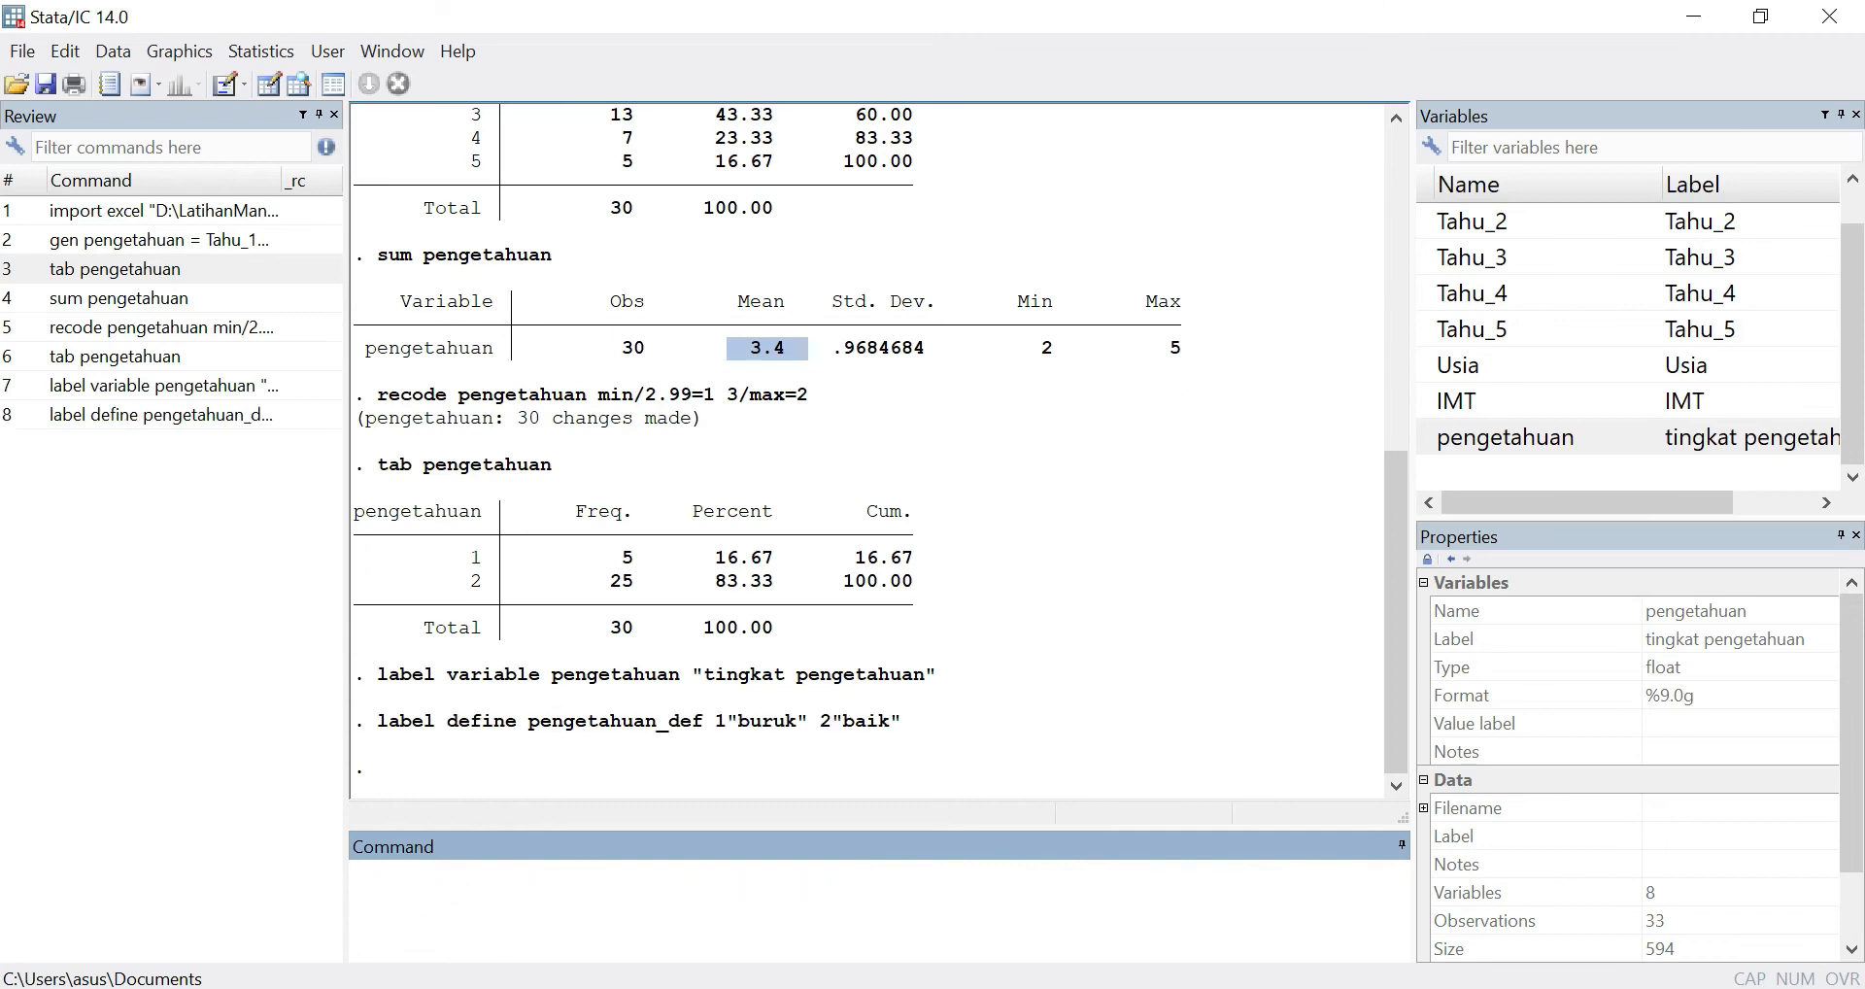
# - Attach the pengetahuan_def value label to the pengetahuan variable with the label value command
pyautogui.write('label ')
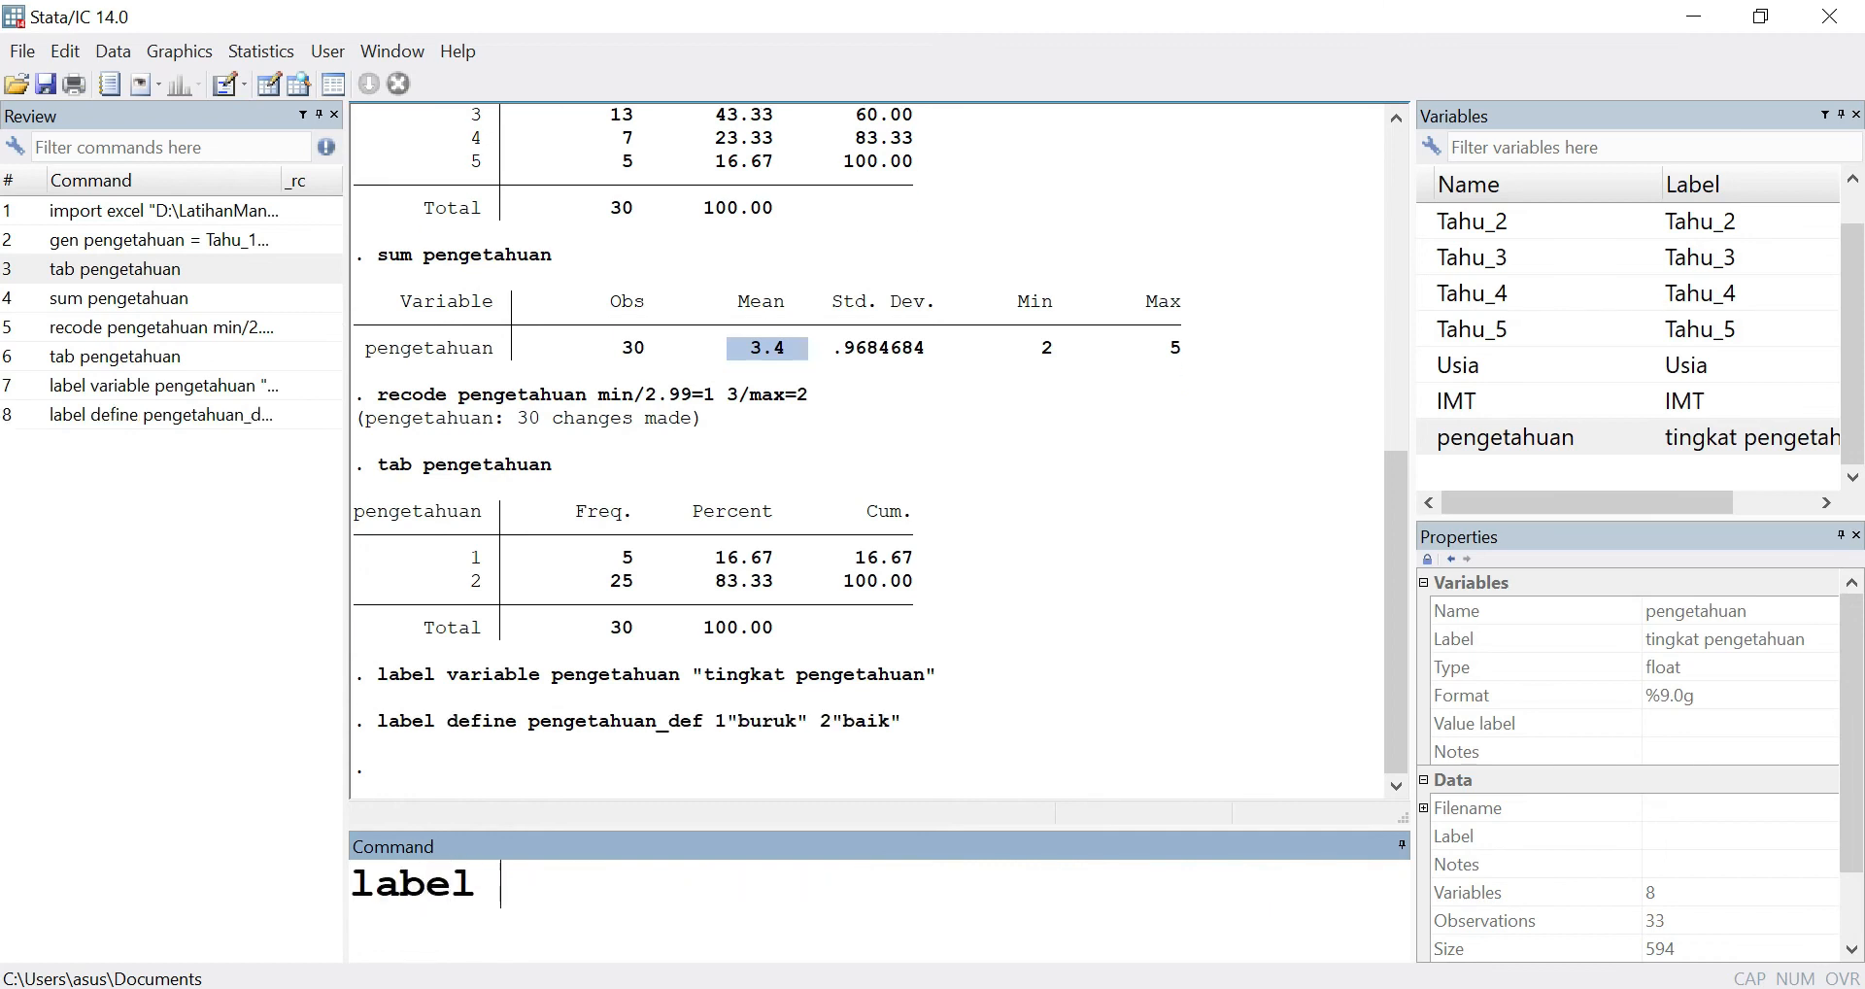
pyautogui.write('value ')
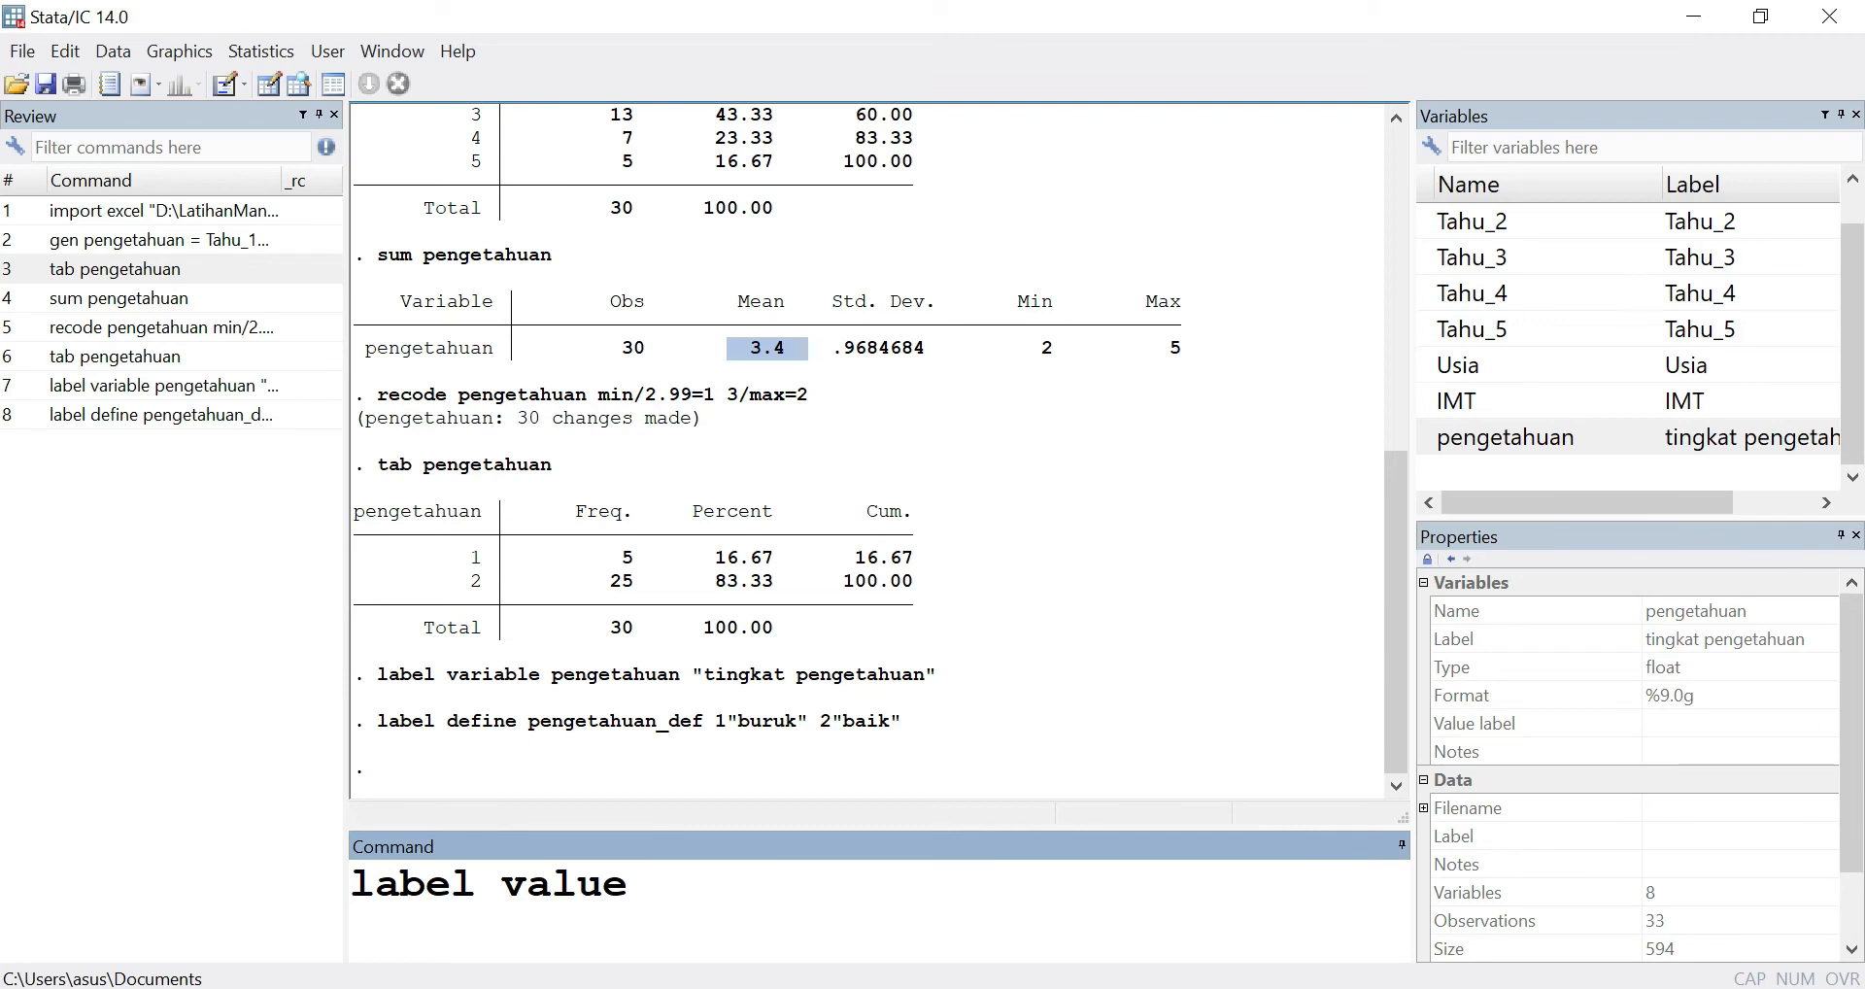
pyautogui.write('pengetahu')
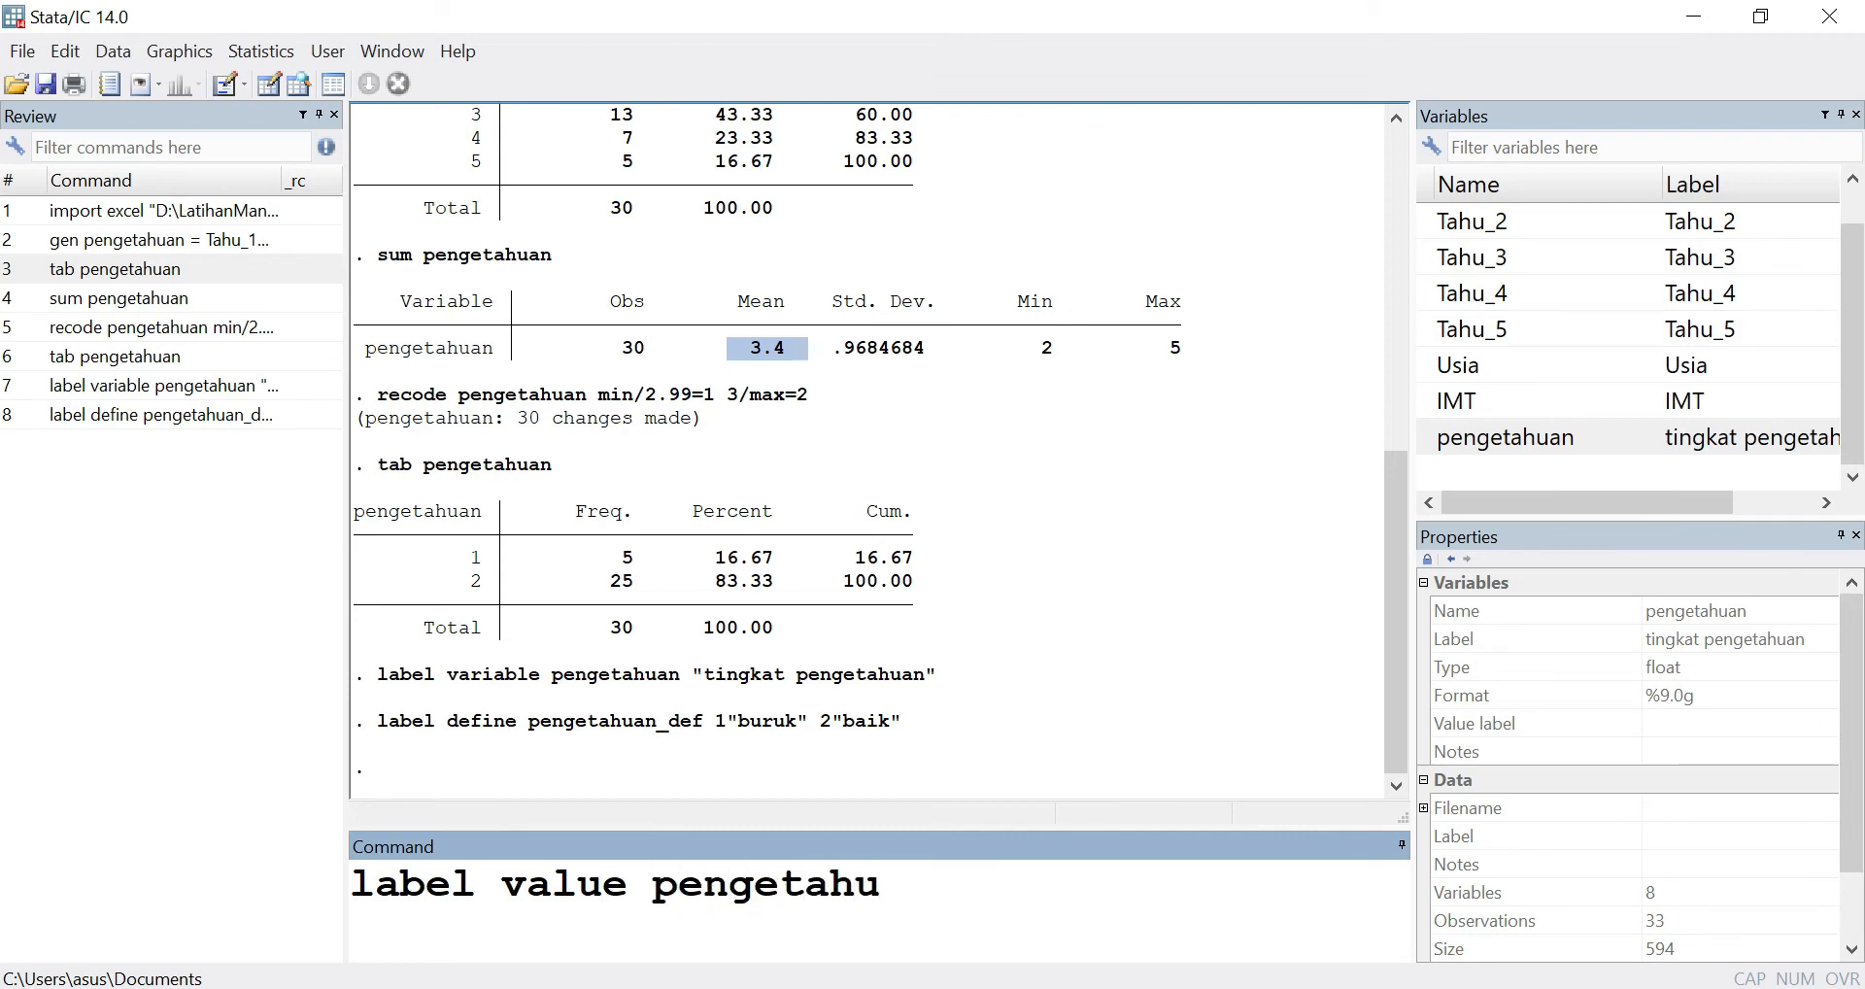
pyautogui.write('an penge')
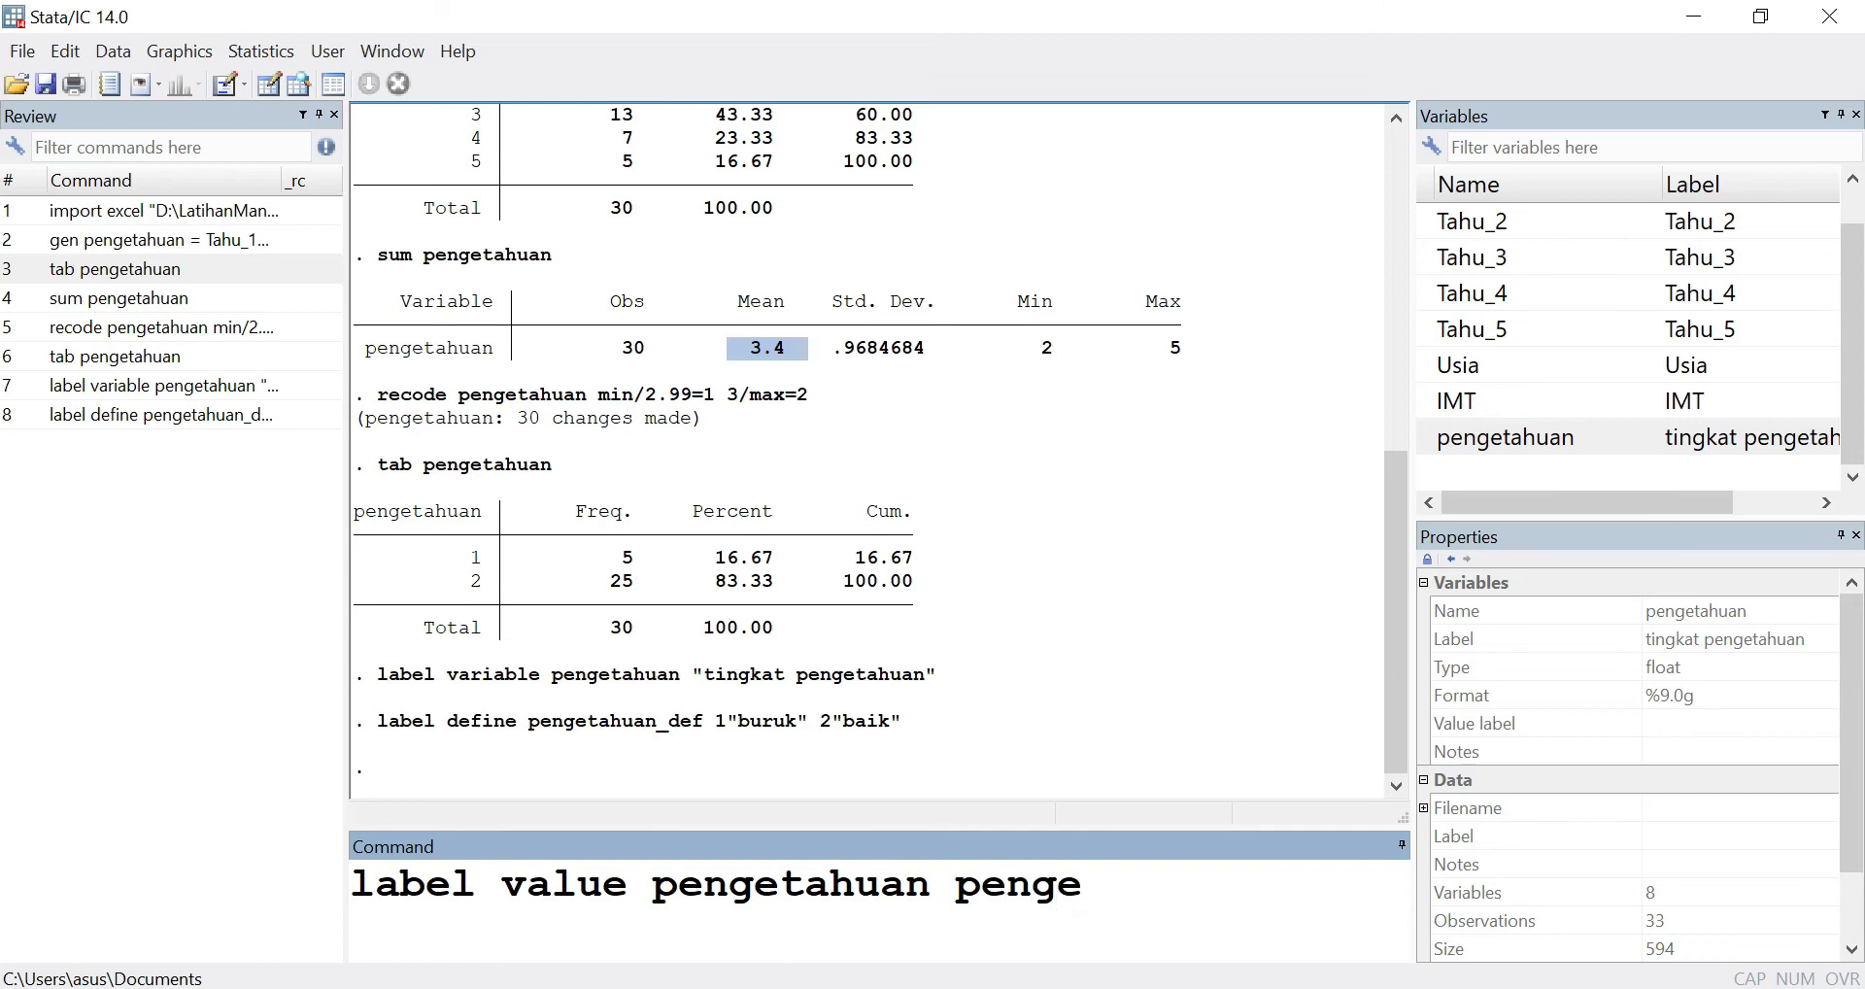
pyautogui.write('tahuan_def')
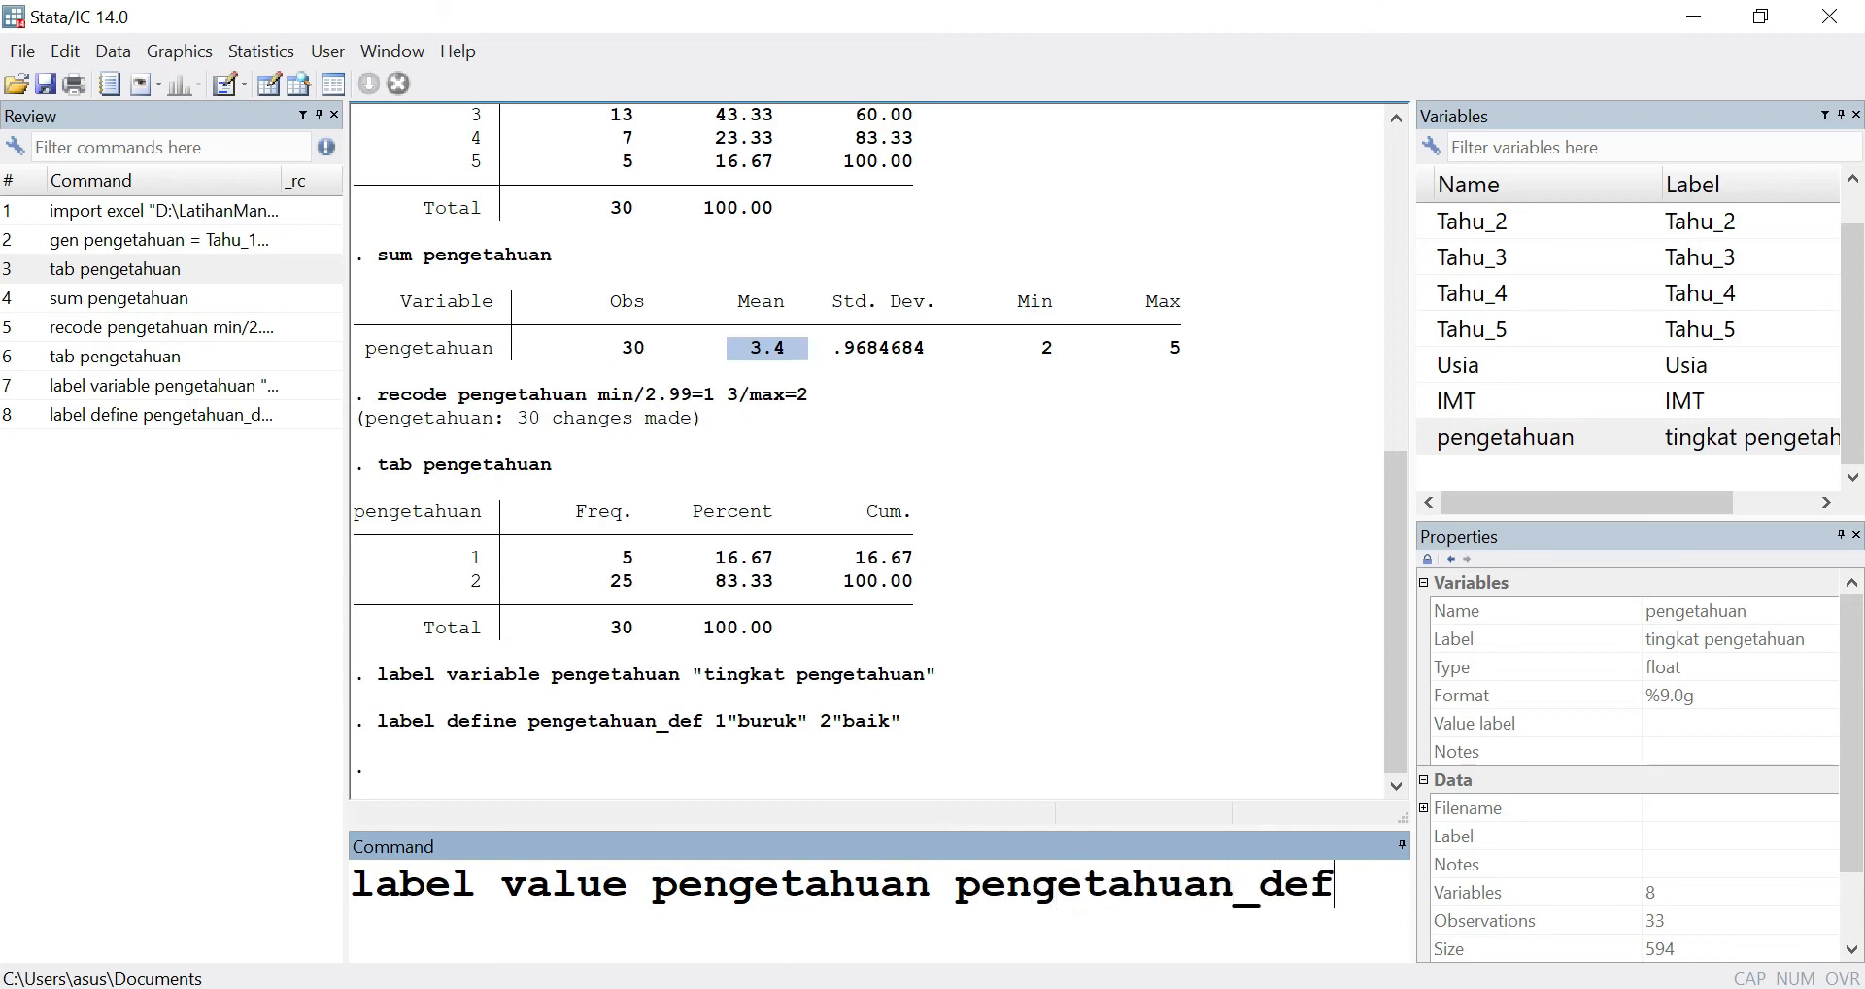
pyautogui.press('Return')
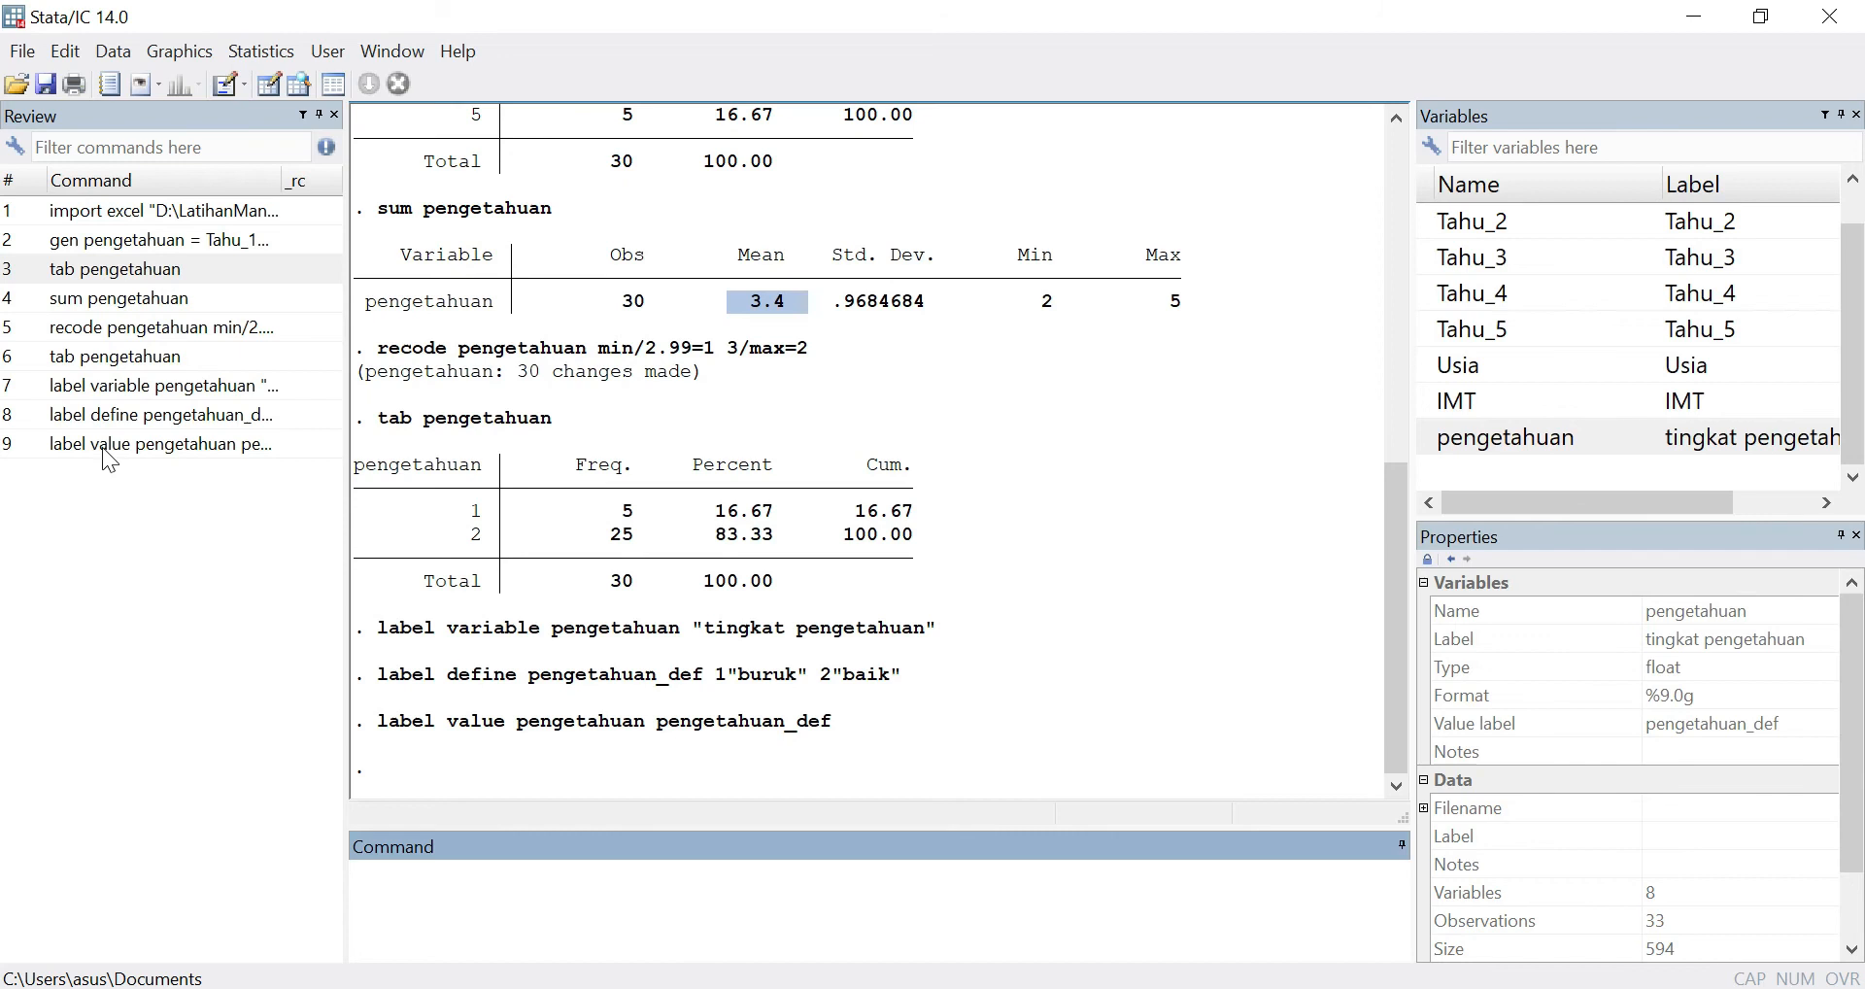
# - Tabulate pengetahuan again with the tab command to show its frequencies under the new variable and value labels
pyautogui.click(136, 361)
pyautogui.click(824, 877)
pyautogui.press('Return')
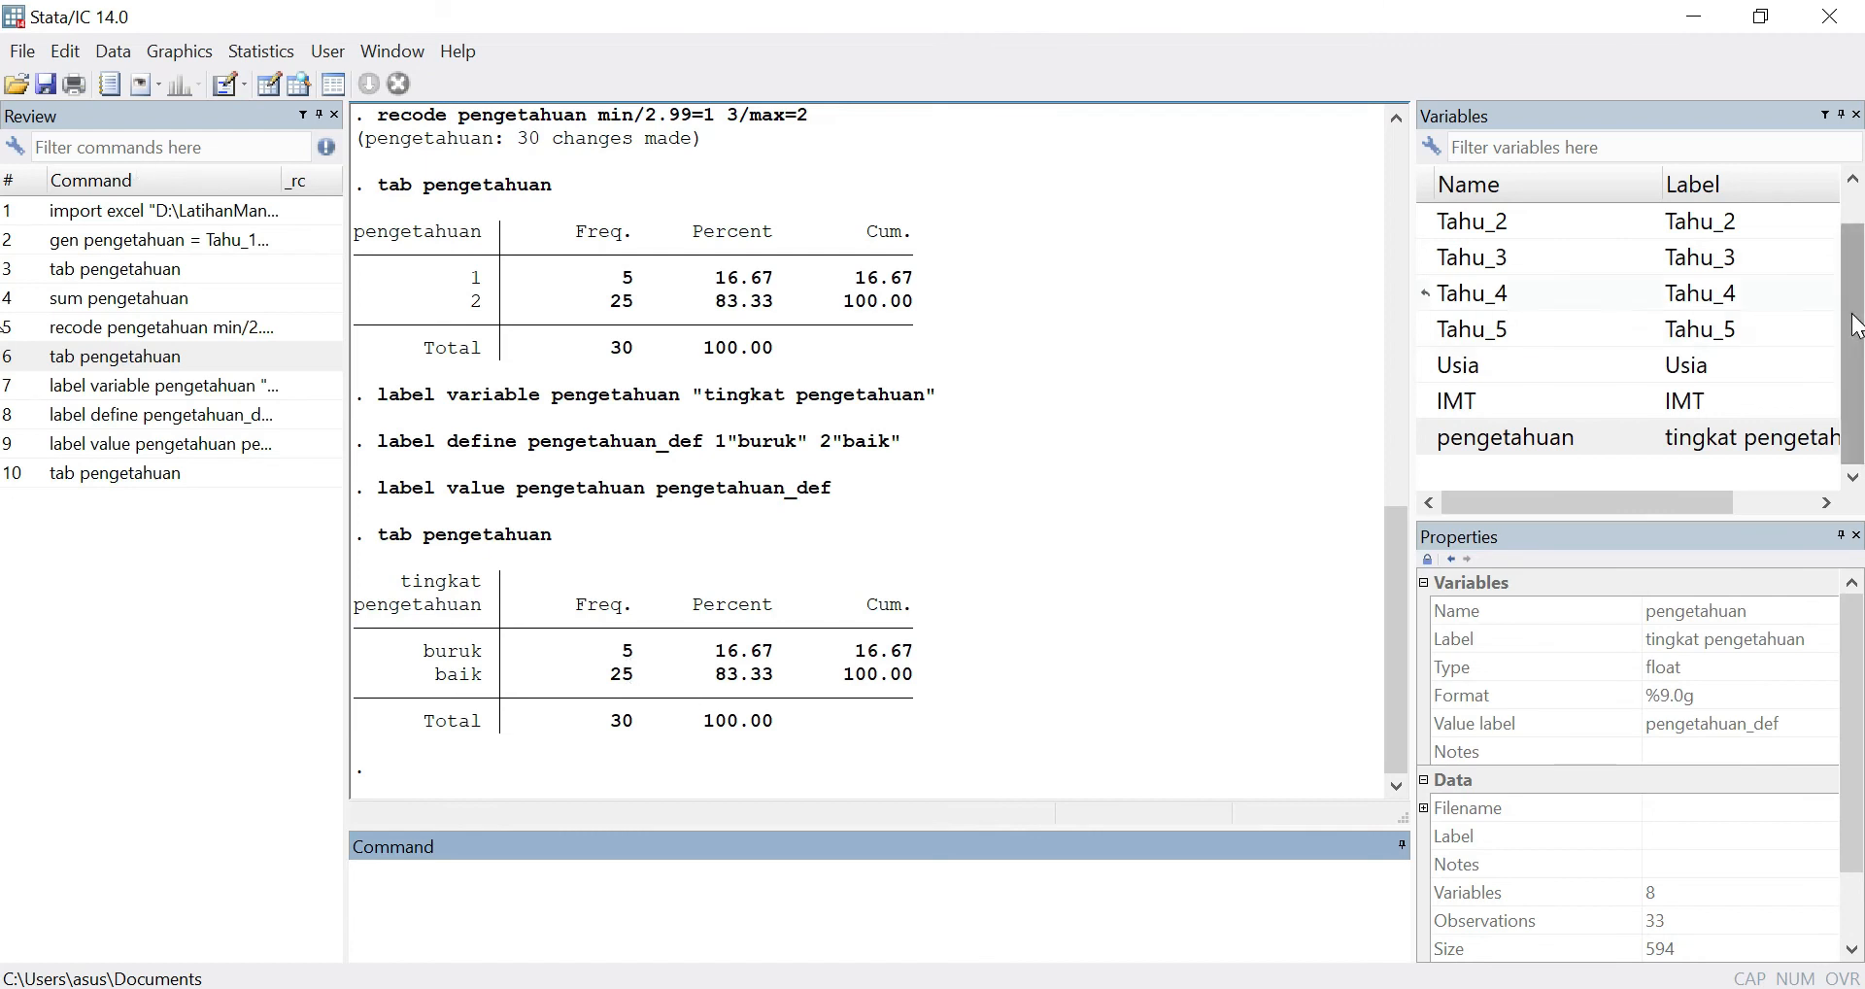
# - Produce a frequency table of the Usia variable with the tab command
pyautogui.scroll(1, 1651, 292)
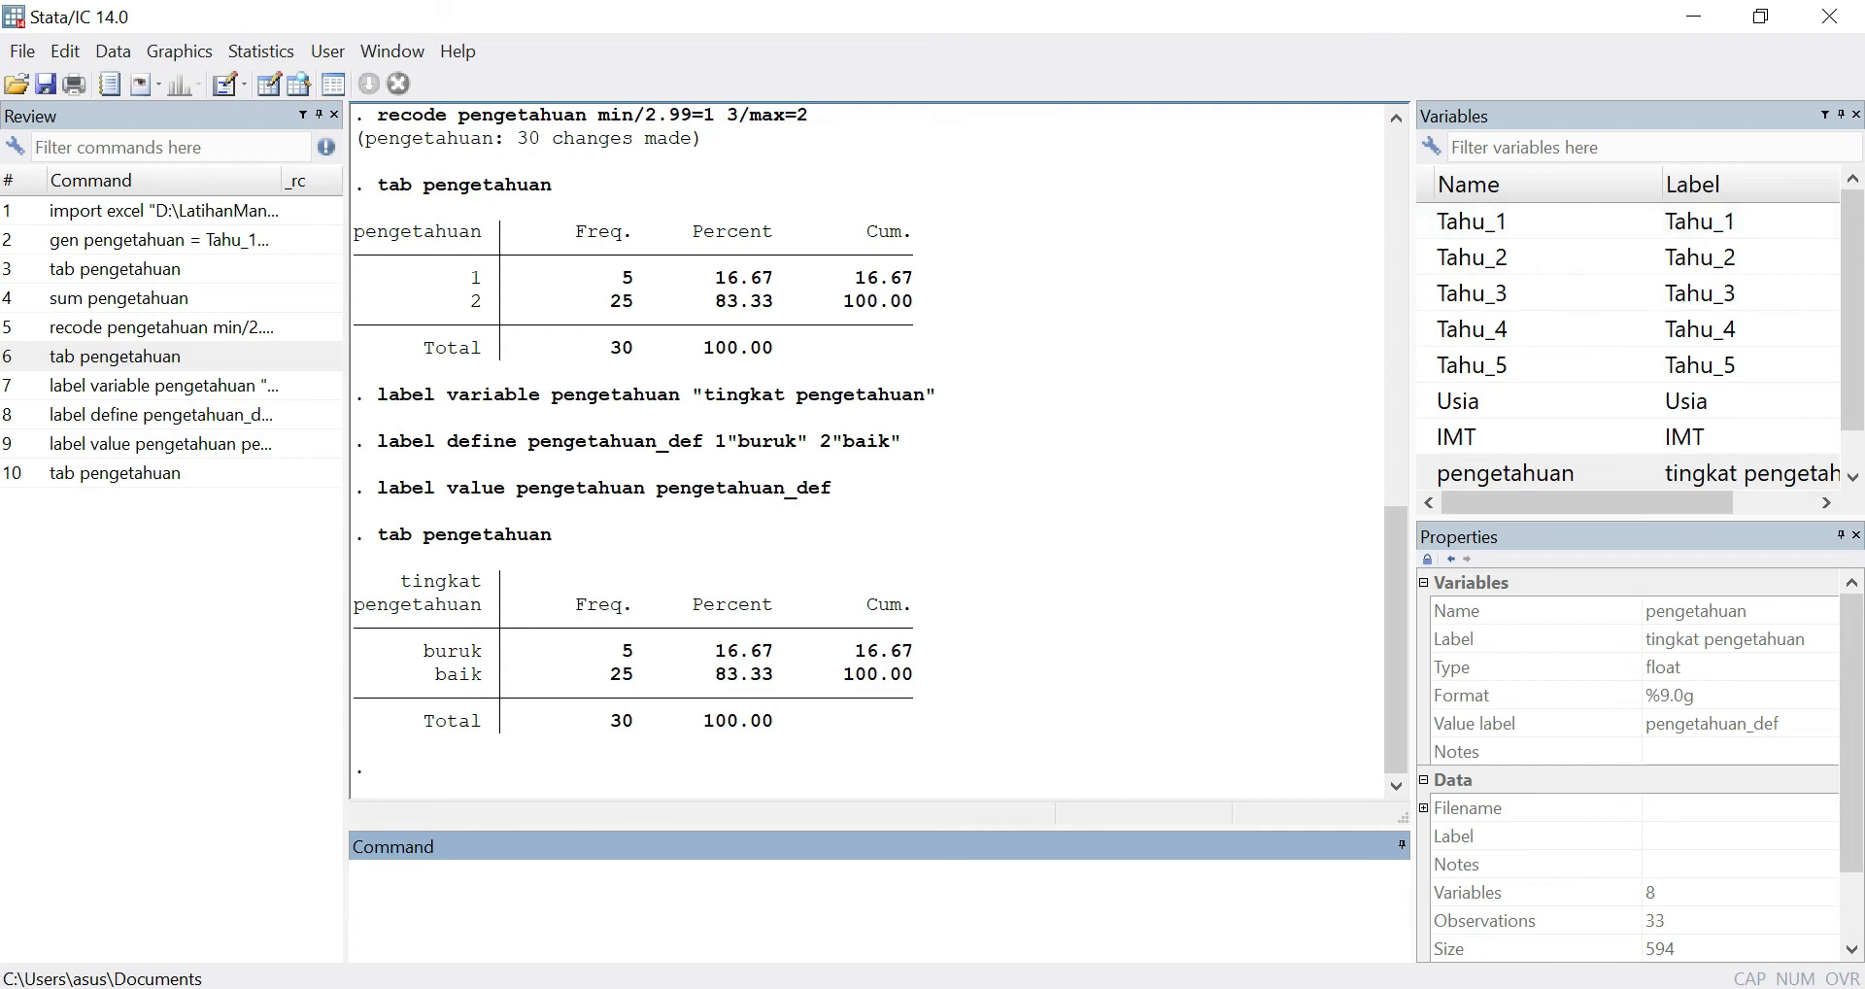
pyautogui.click(1482, 395)
pyautogui.click(766, 916)
pyautogui.write('tab')
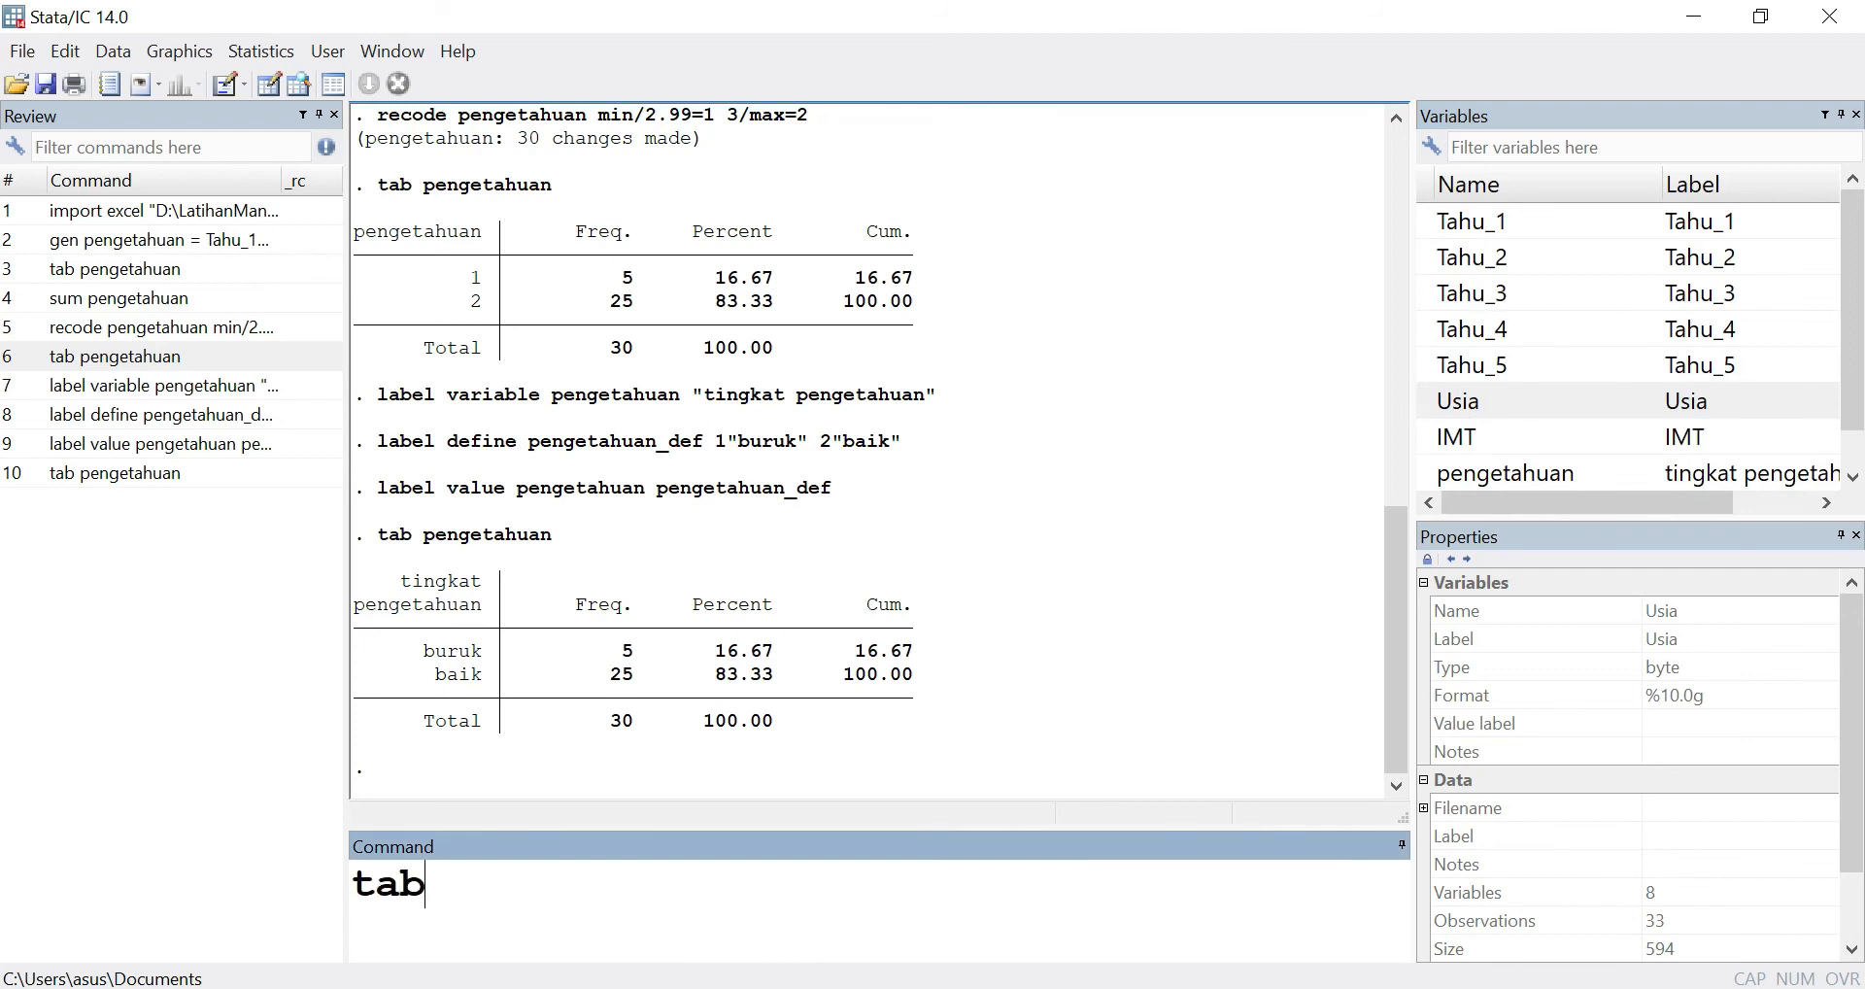
pyautogui.click(1432, 394)
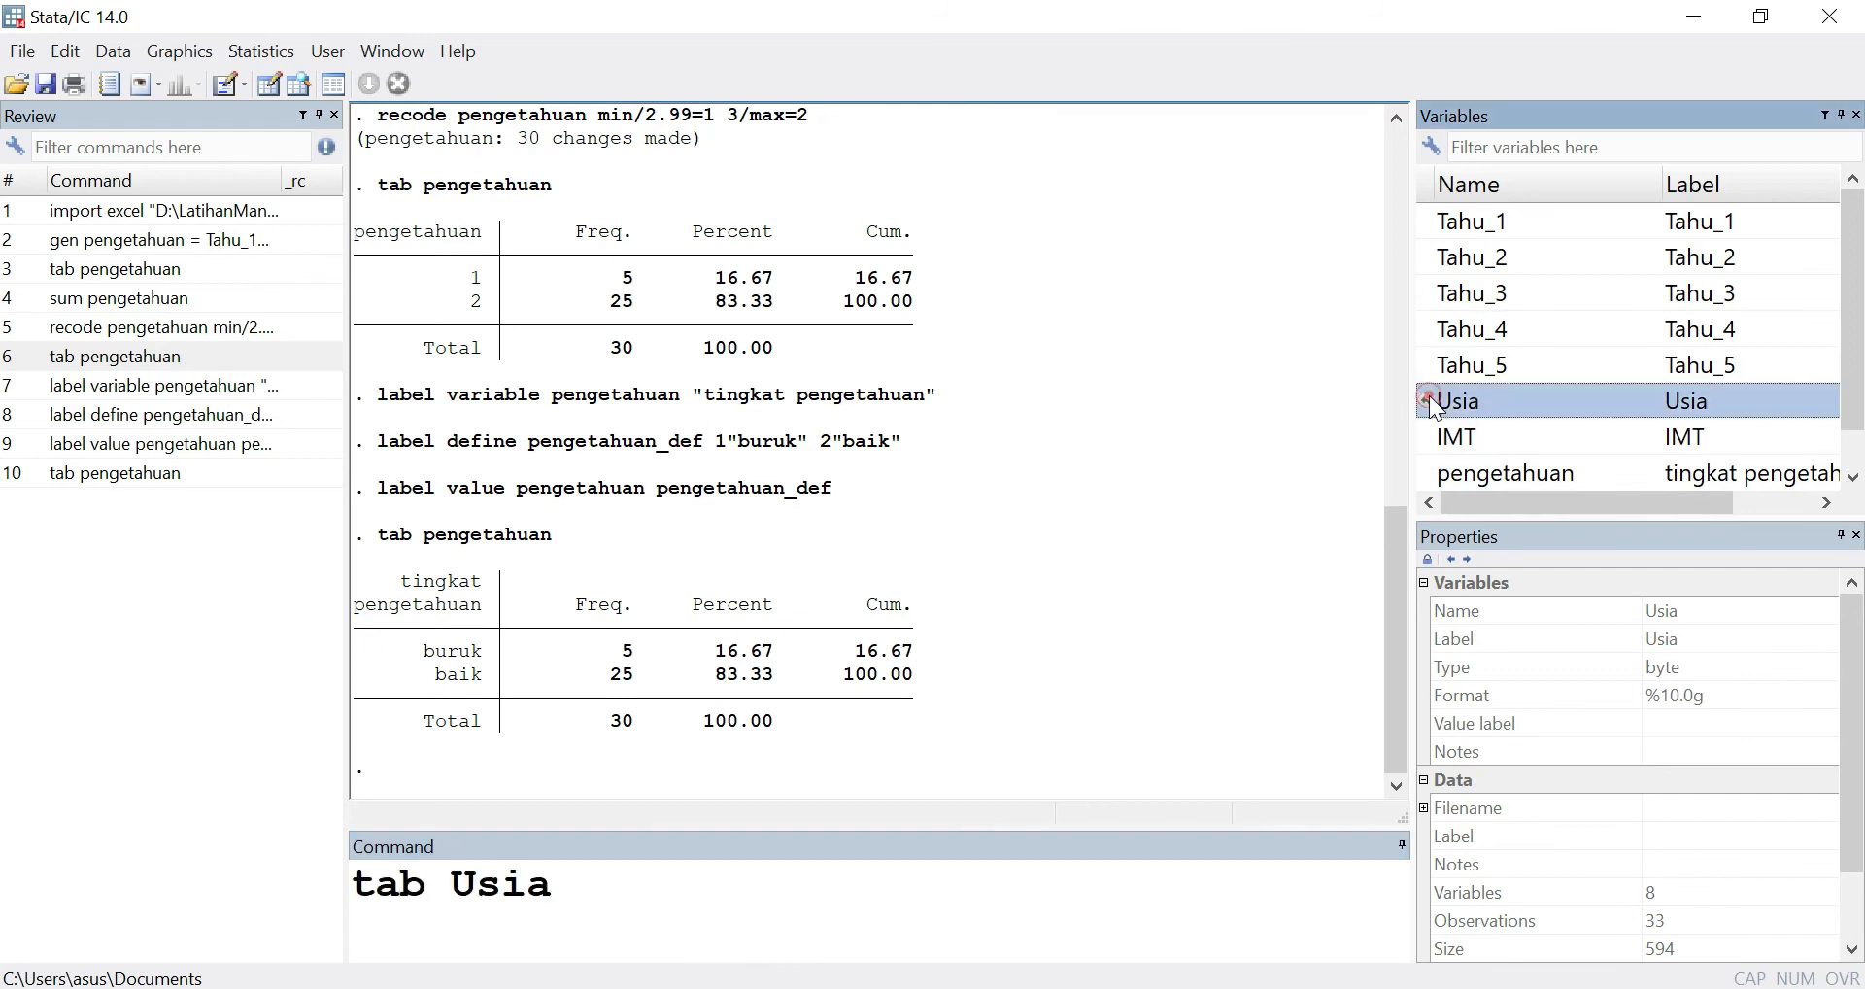
pyautogui.press('Return')
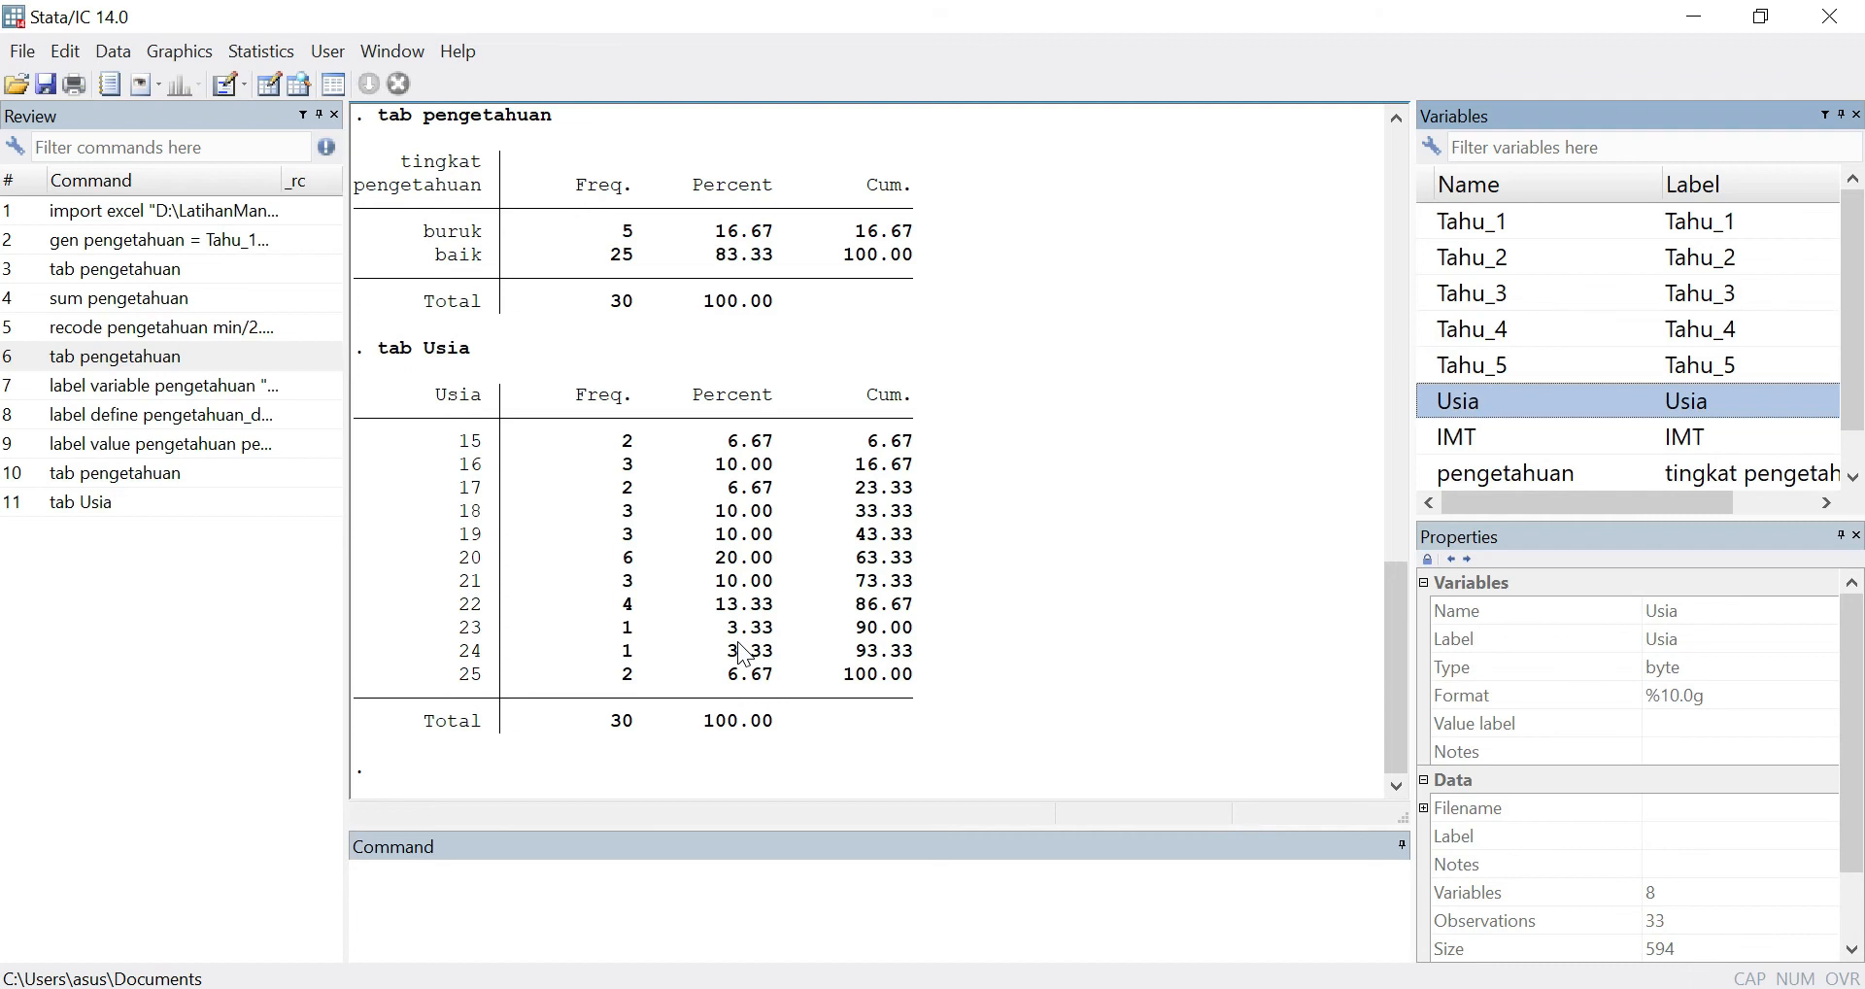
# - Generate a new variable named age equal to Usia with the gen command
pyautogui.click(479, 943)
pyautogui.write('gen')
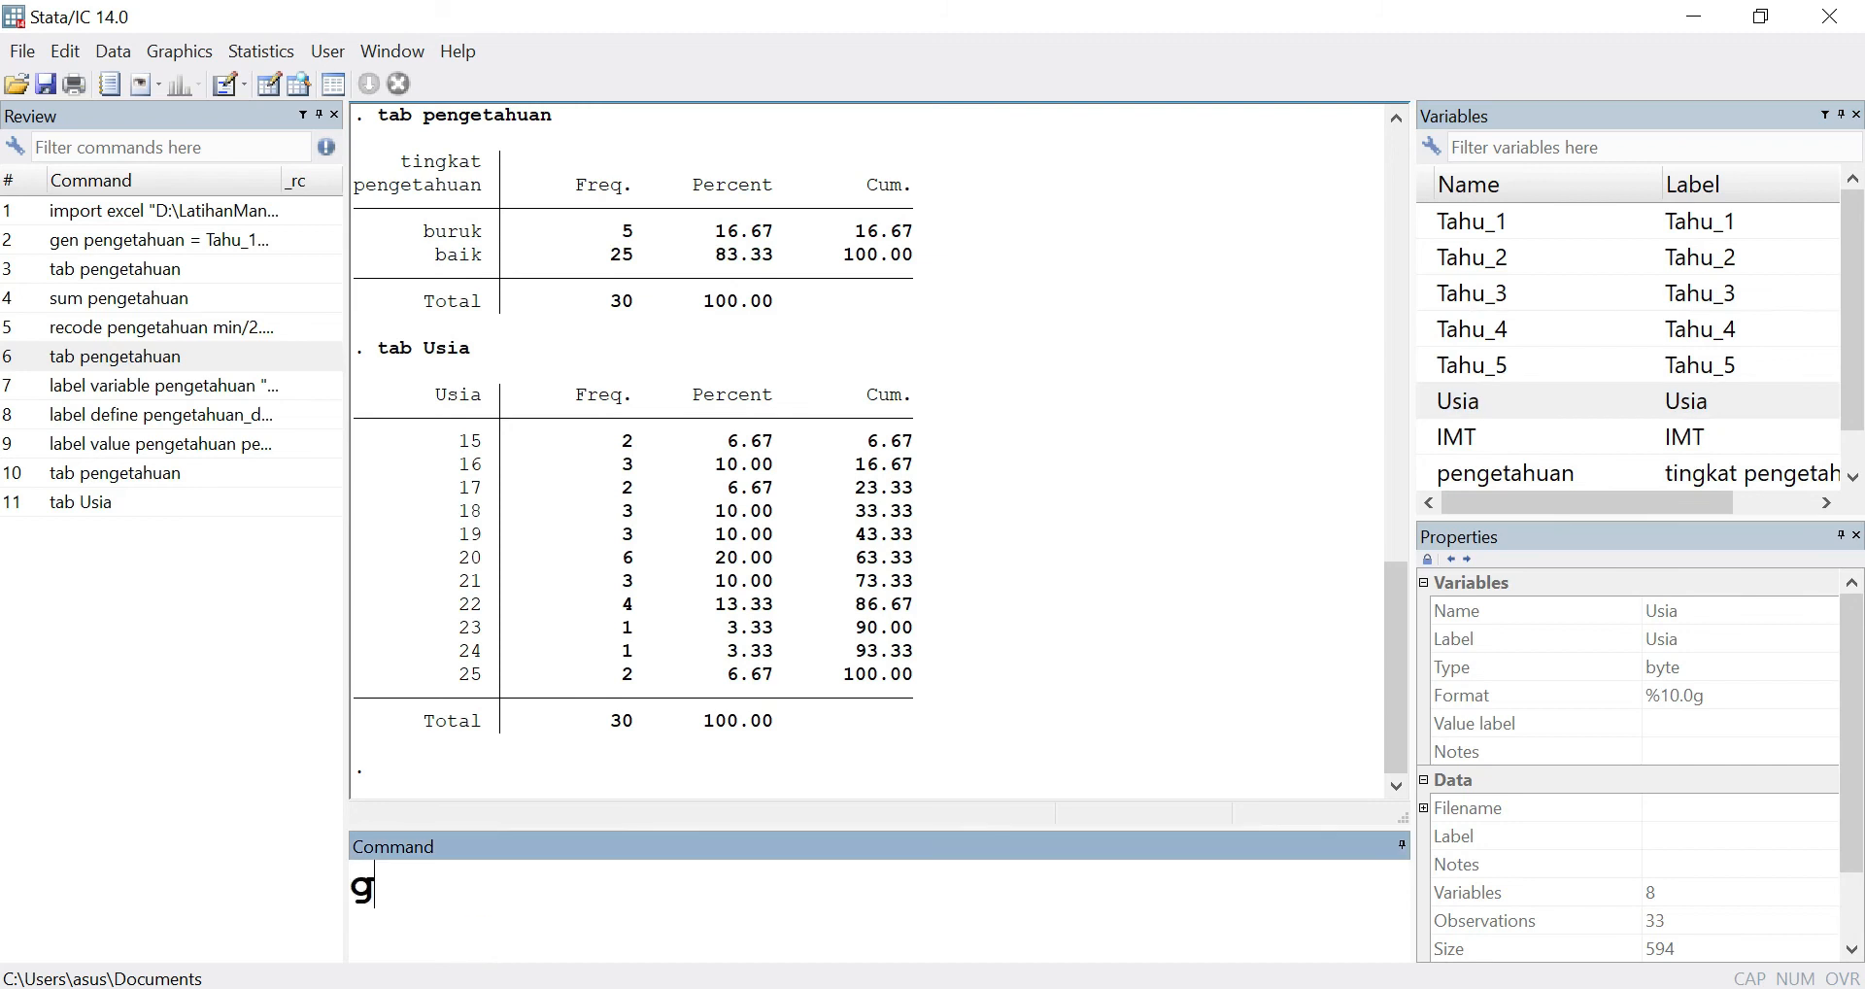
pyautogui.click(1427, 401)
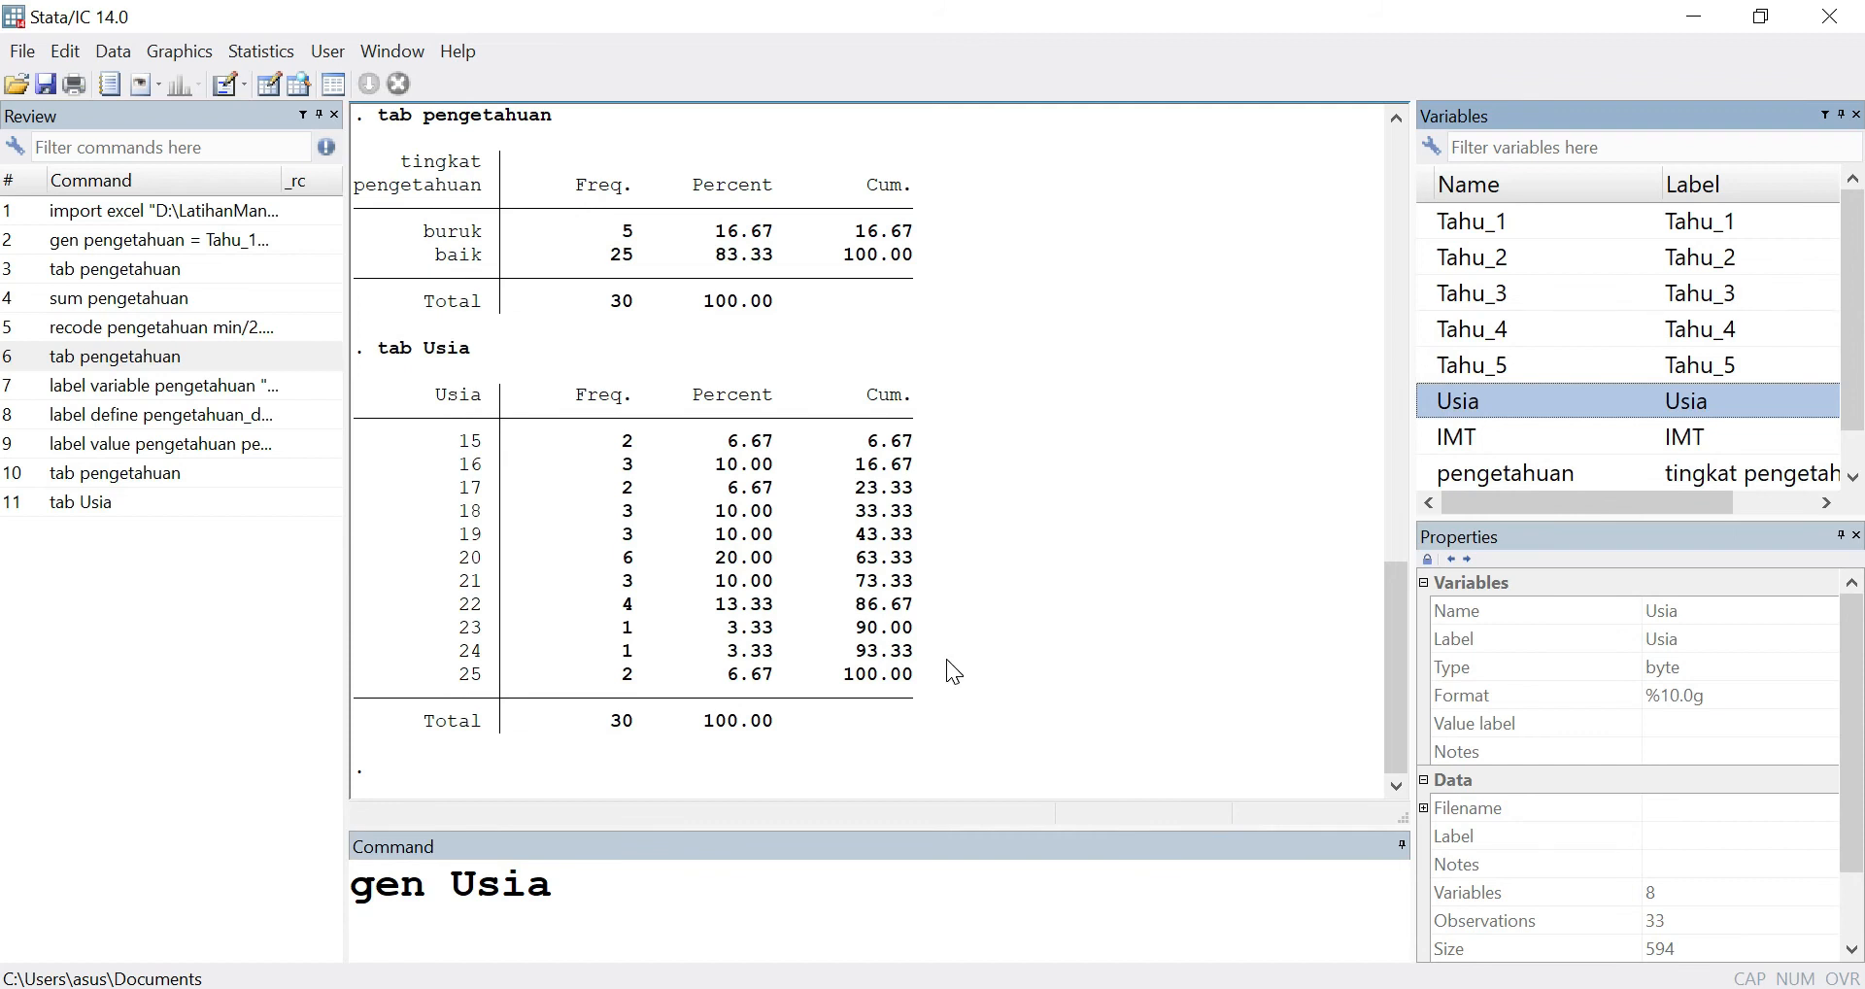
pyautogui.click(687, 889)
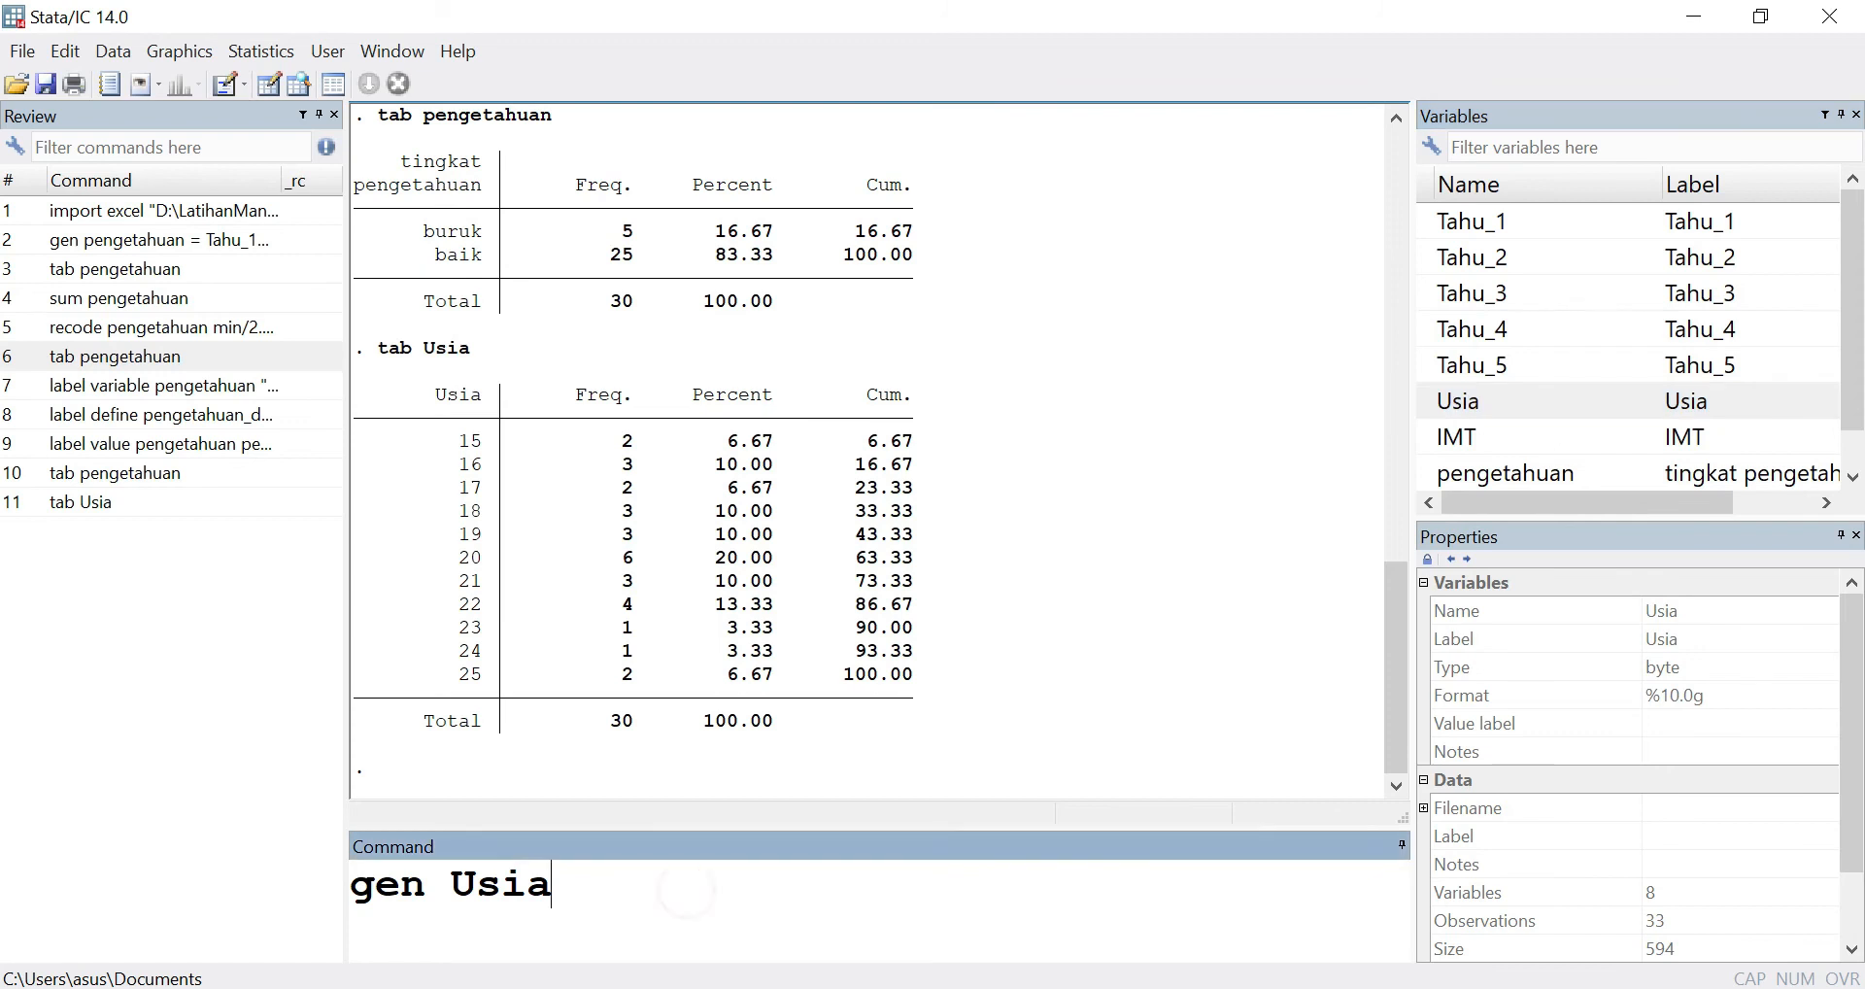
pyautogui.hotkey('ctrl', 'shift', 'Left')
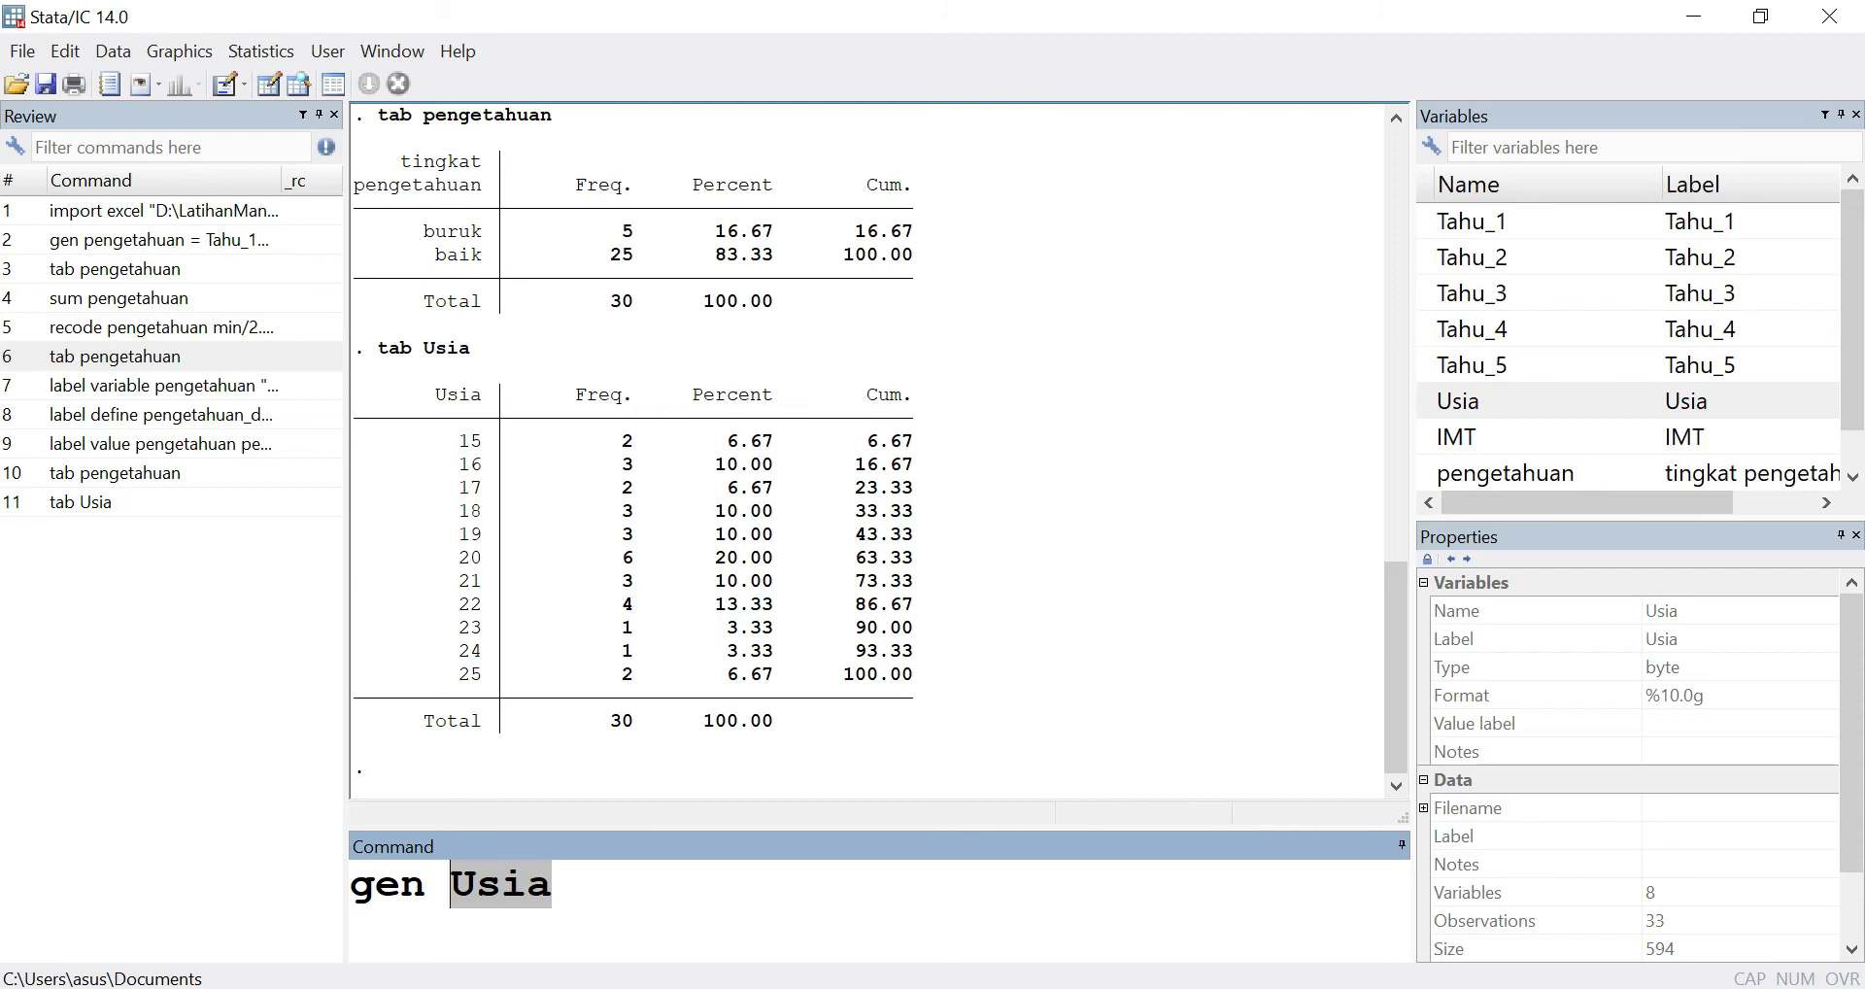
pyautogui.write('age ')
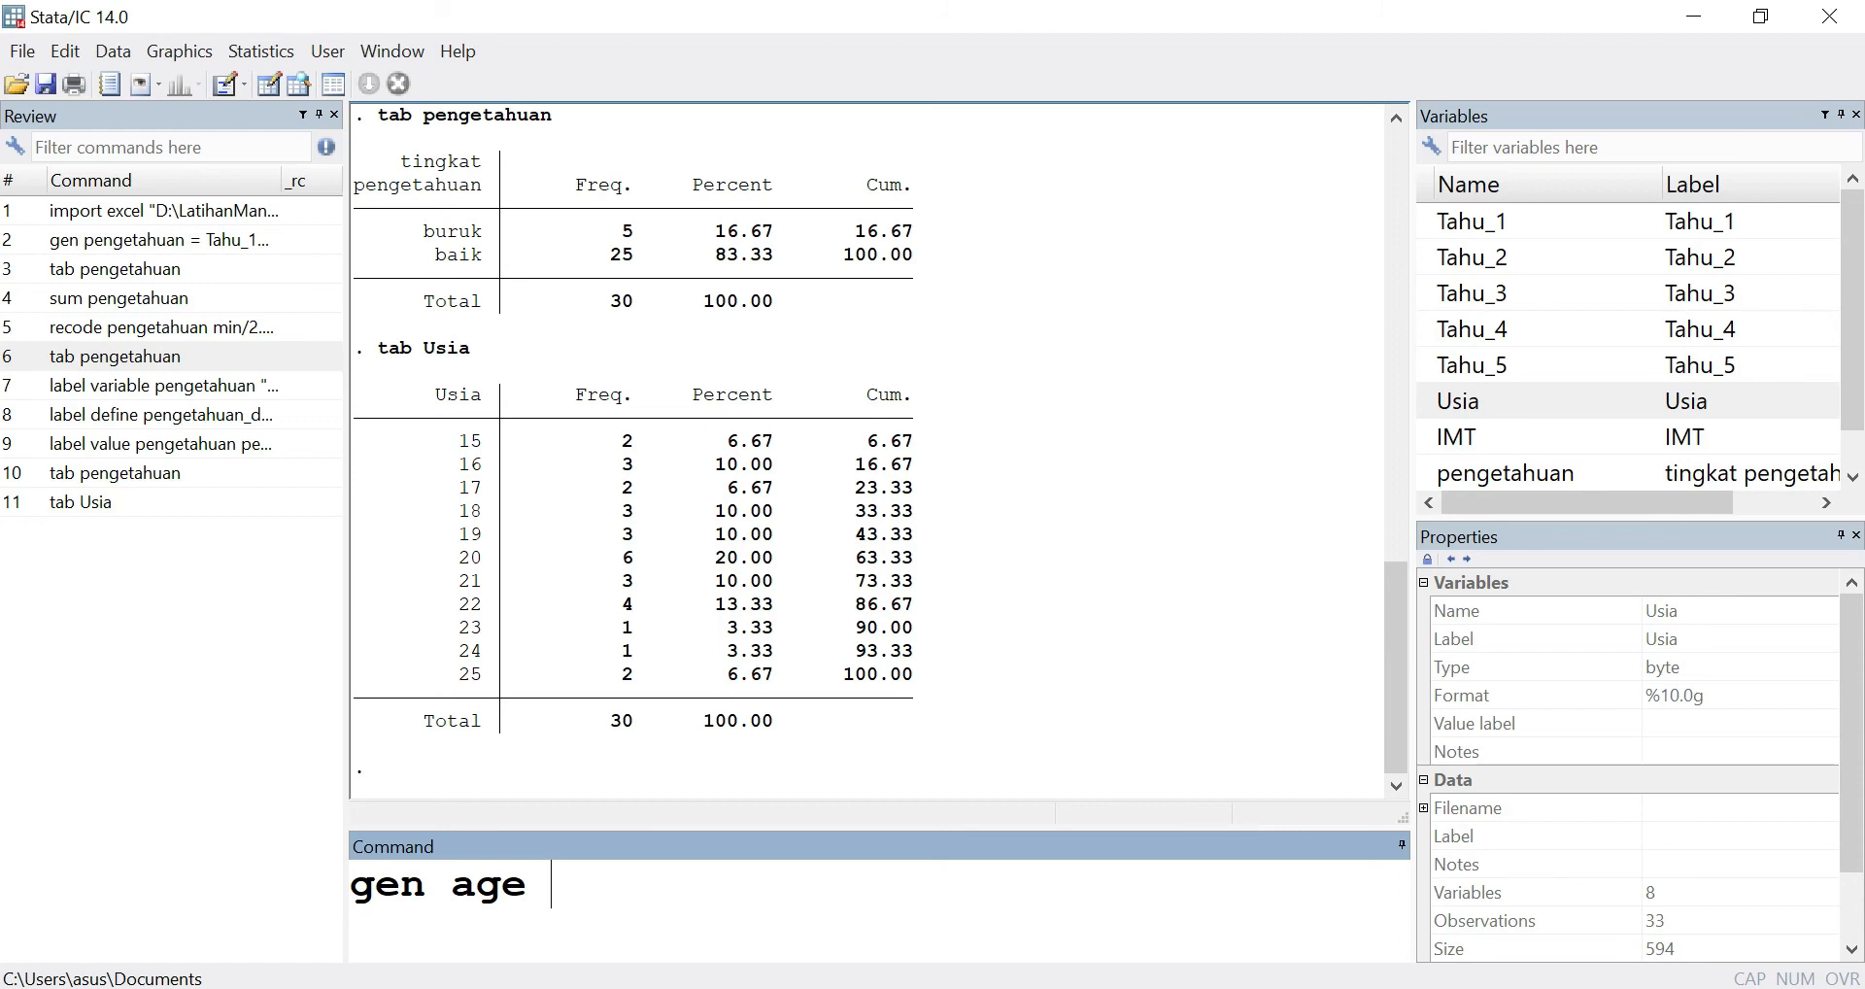
pyautogui.write('=')
pyautogui.doubleClick(1426, 398)
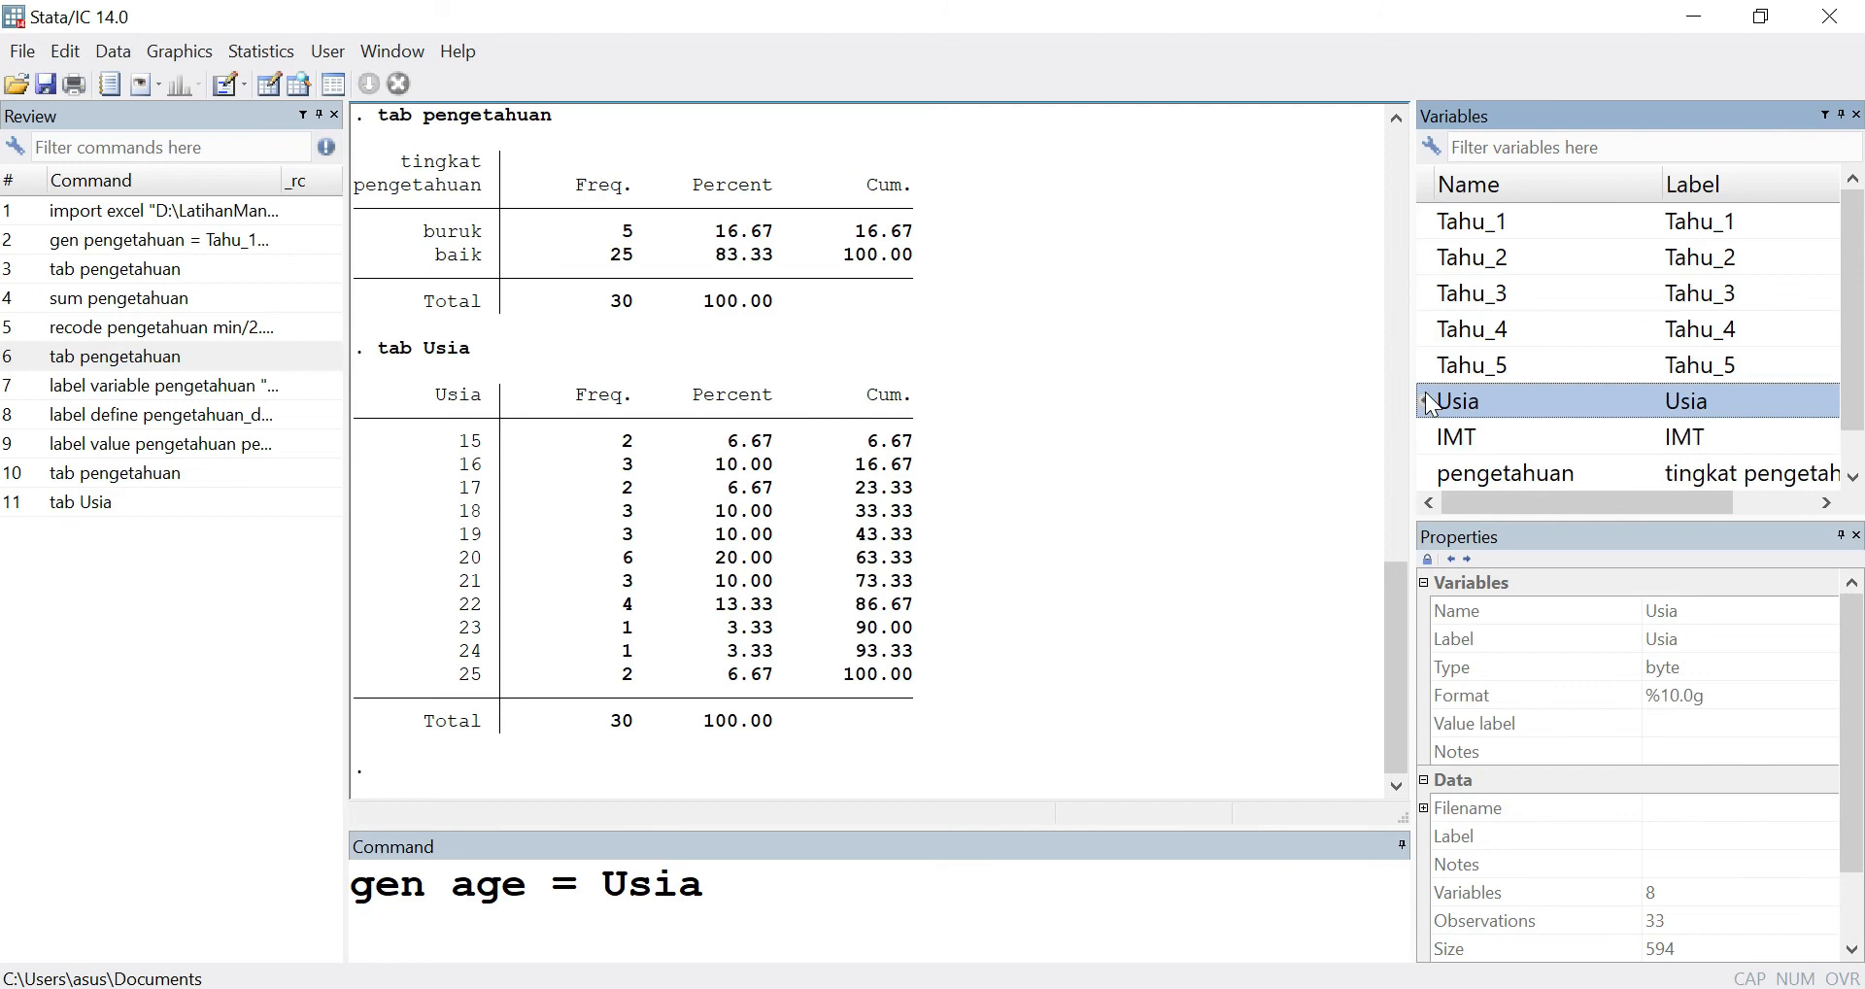
pyautogui.press('Return')
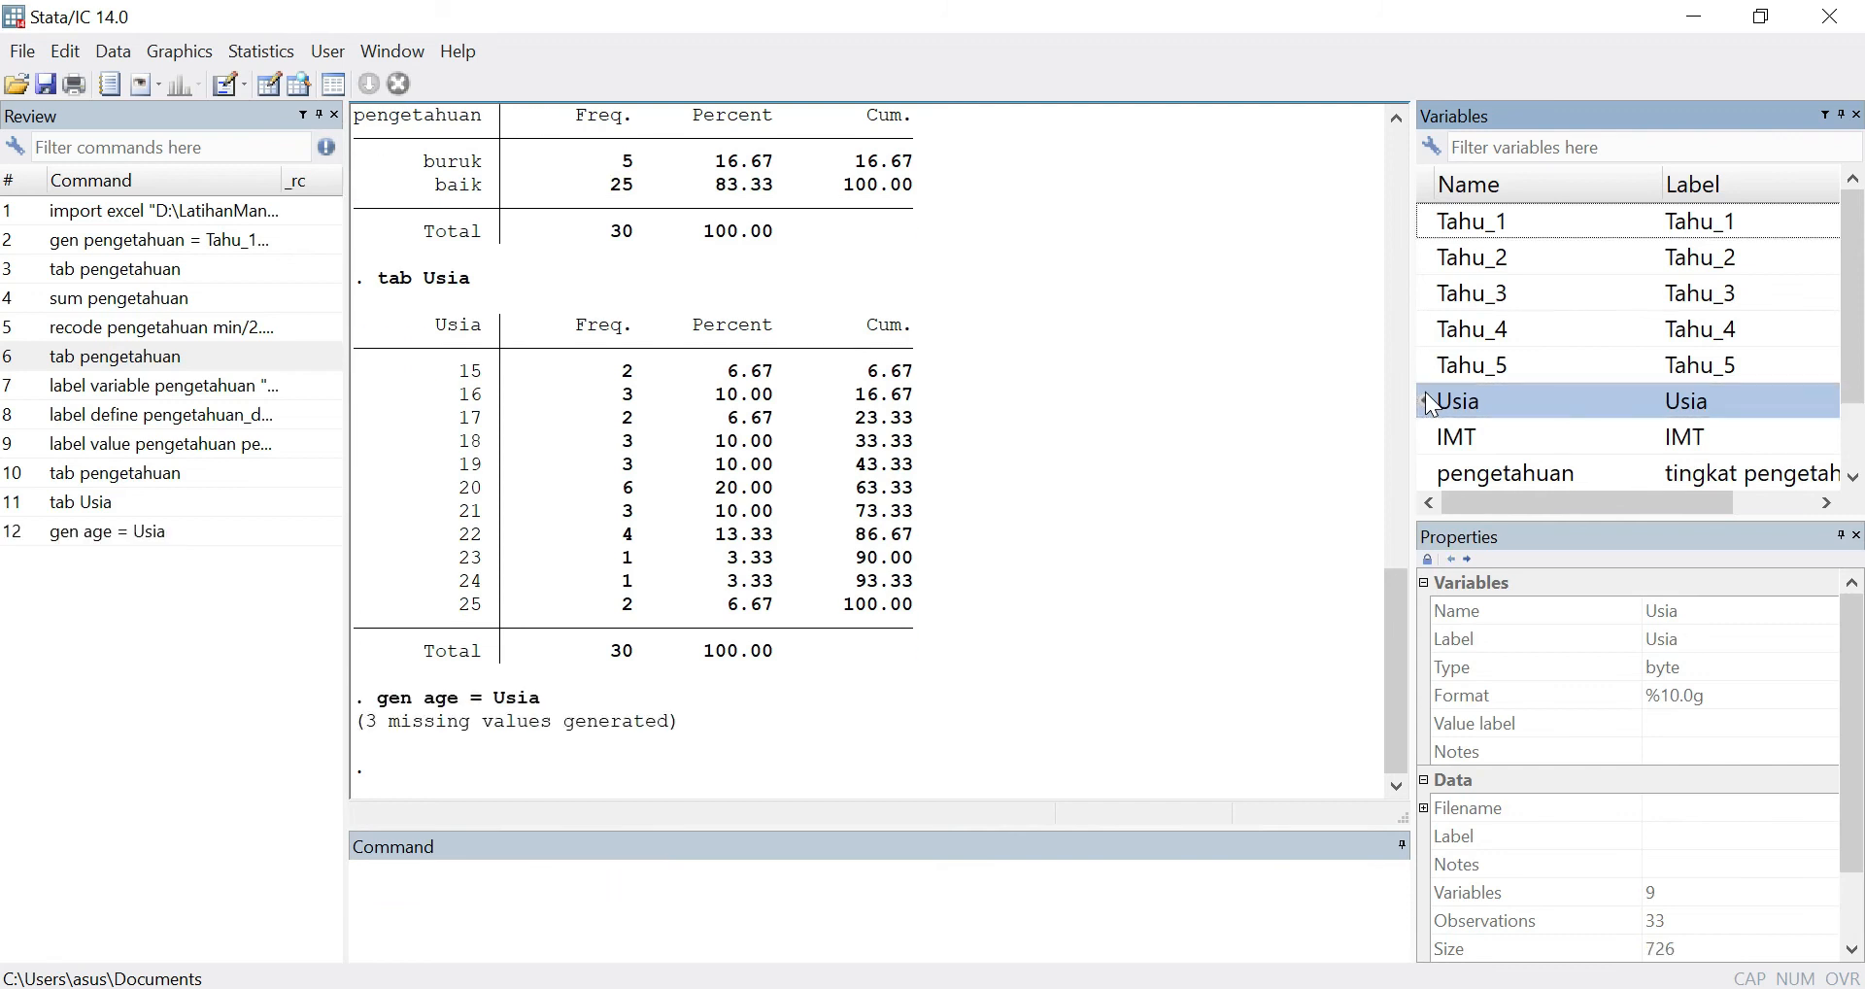
# - Recode age so that min/19.99 becomes 1 and 20/max becomes 2 with the recode command
pyautogui.scroll(-1, 1689, 428)
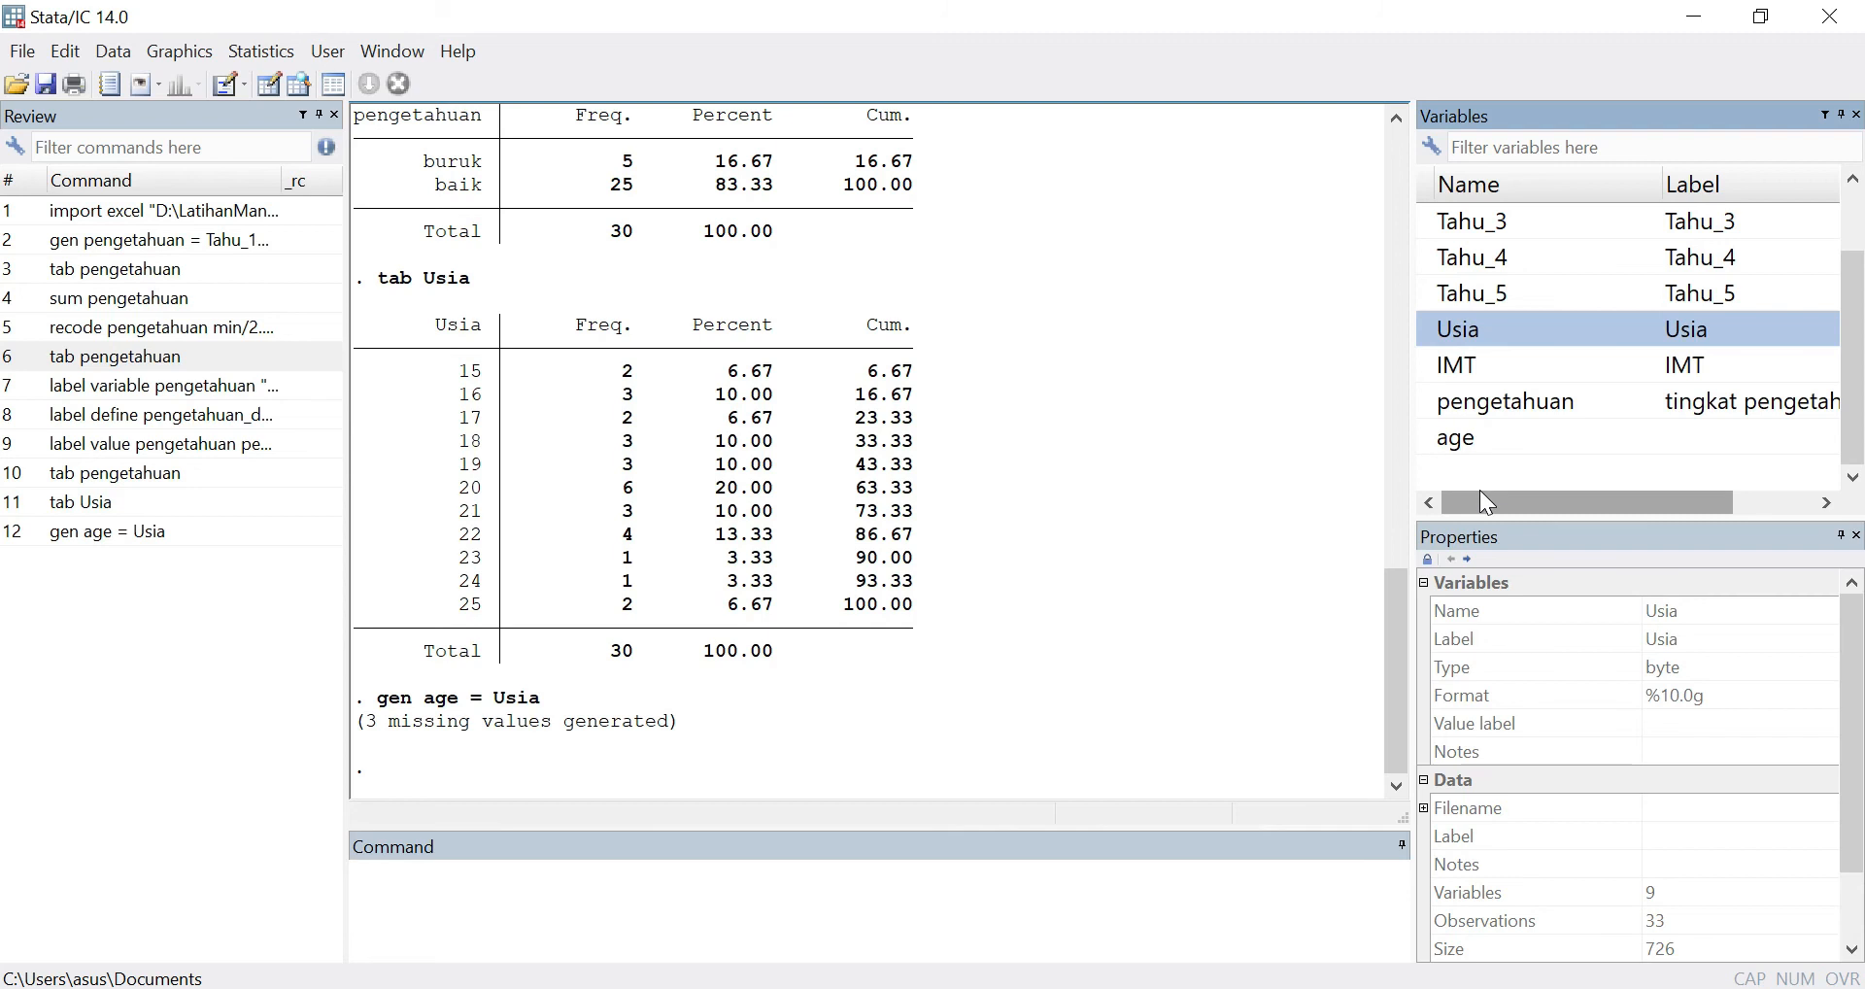
pyautogui.write('recode')
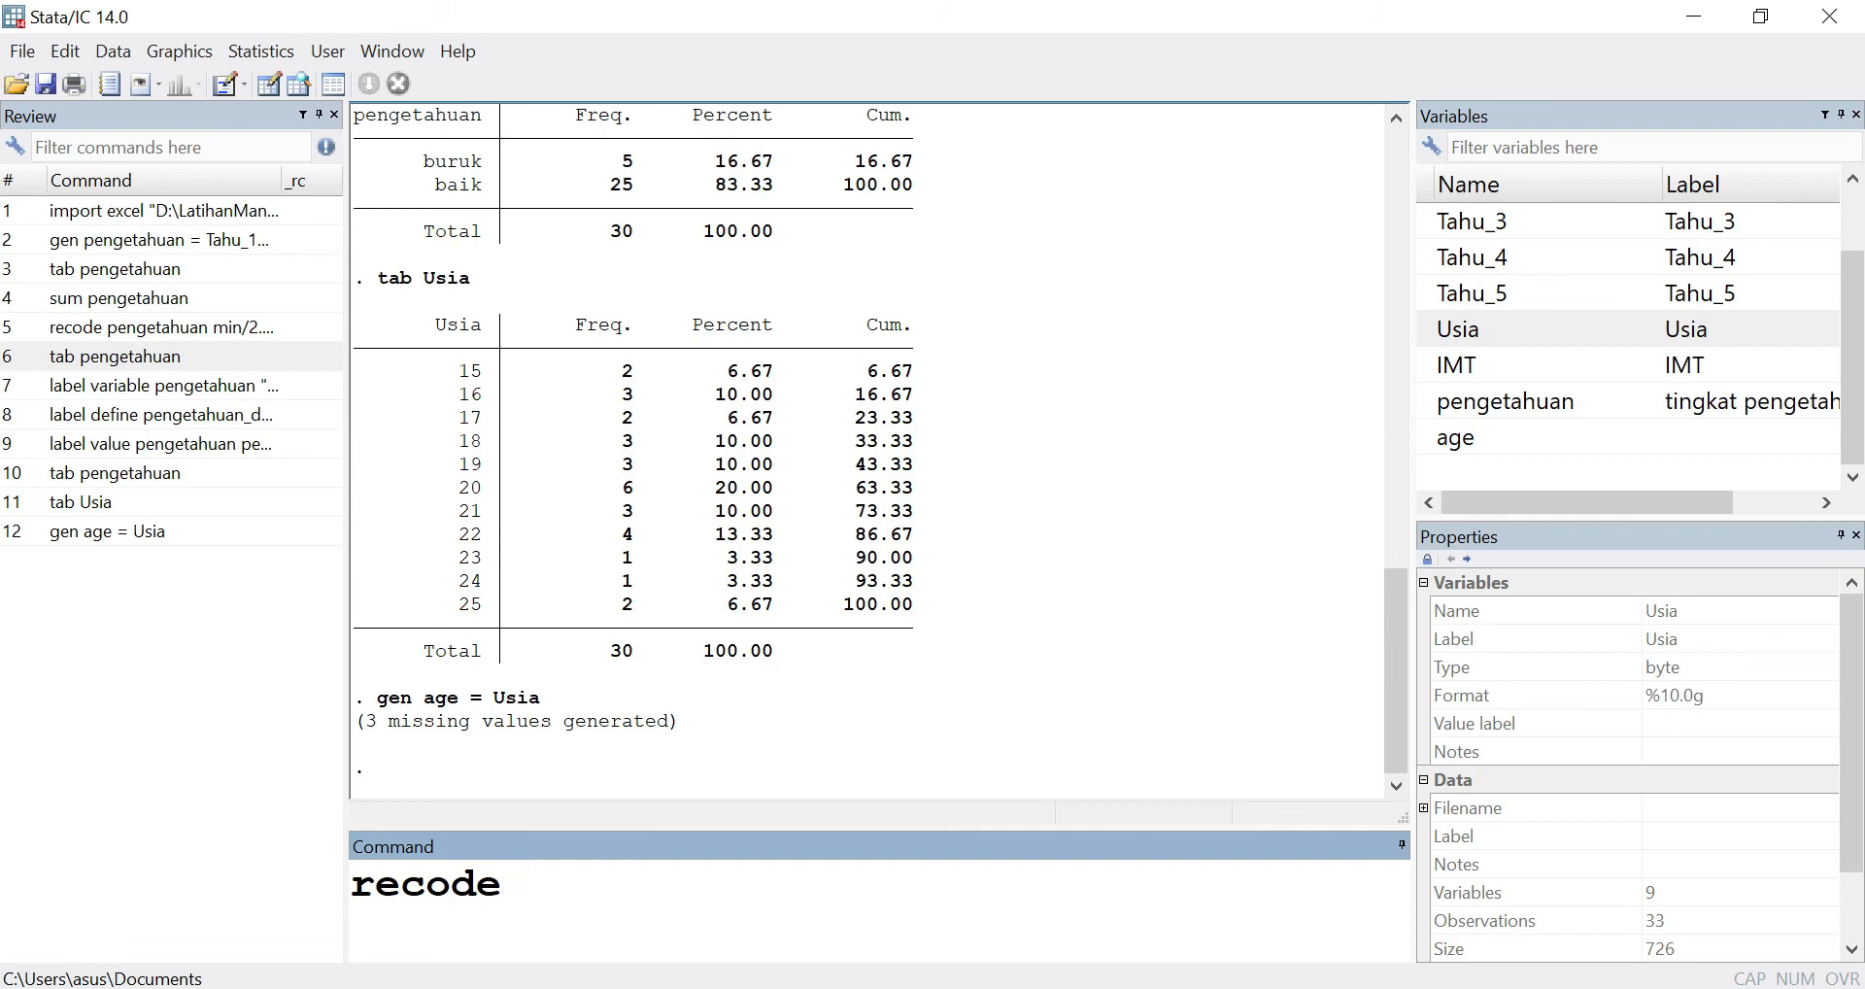
pyautogui.doubleClick(1429, 439)
pyautogui.click(682, 889)
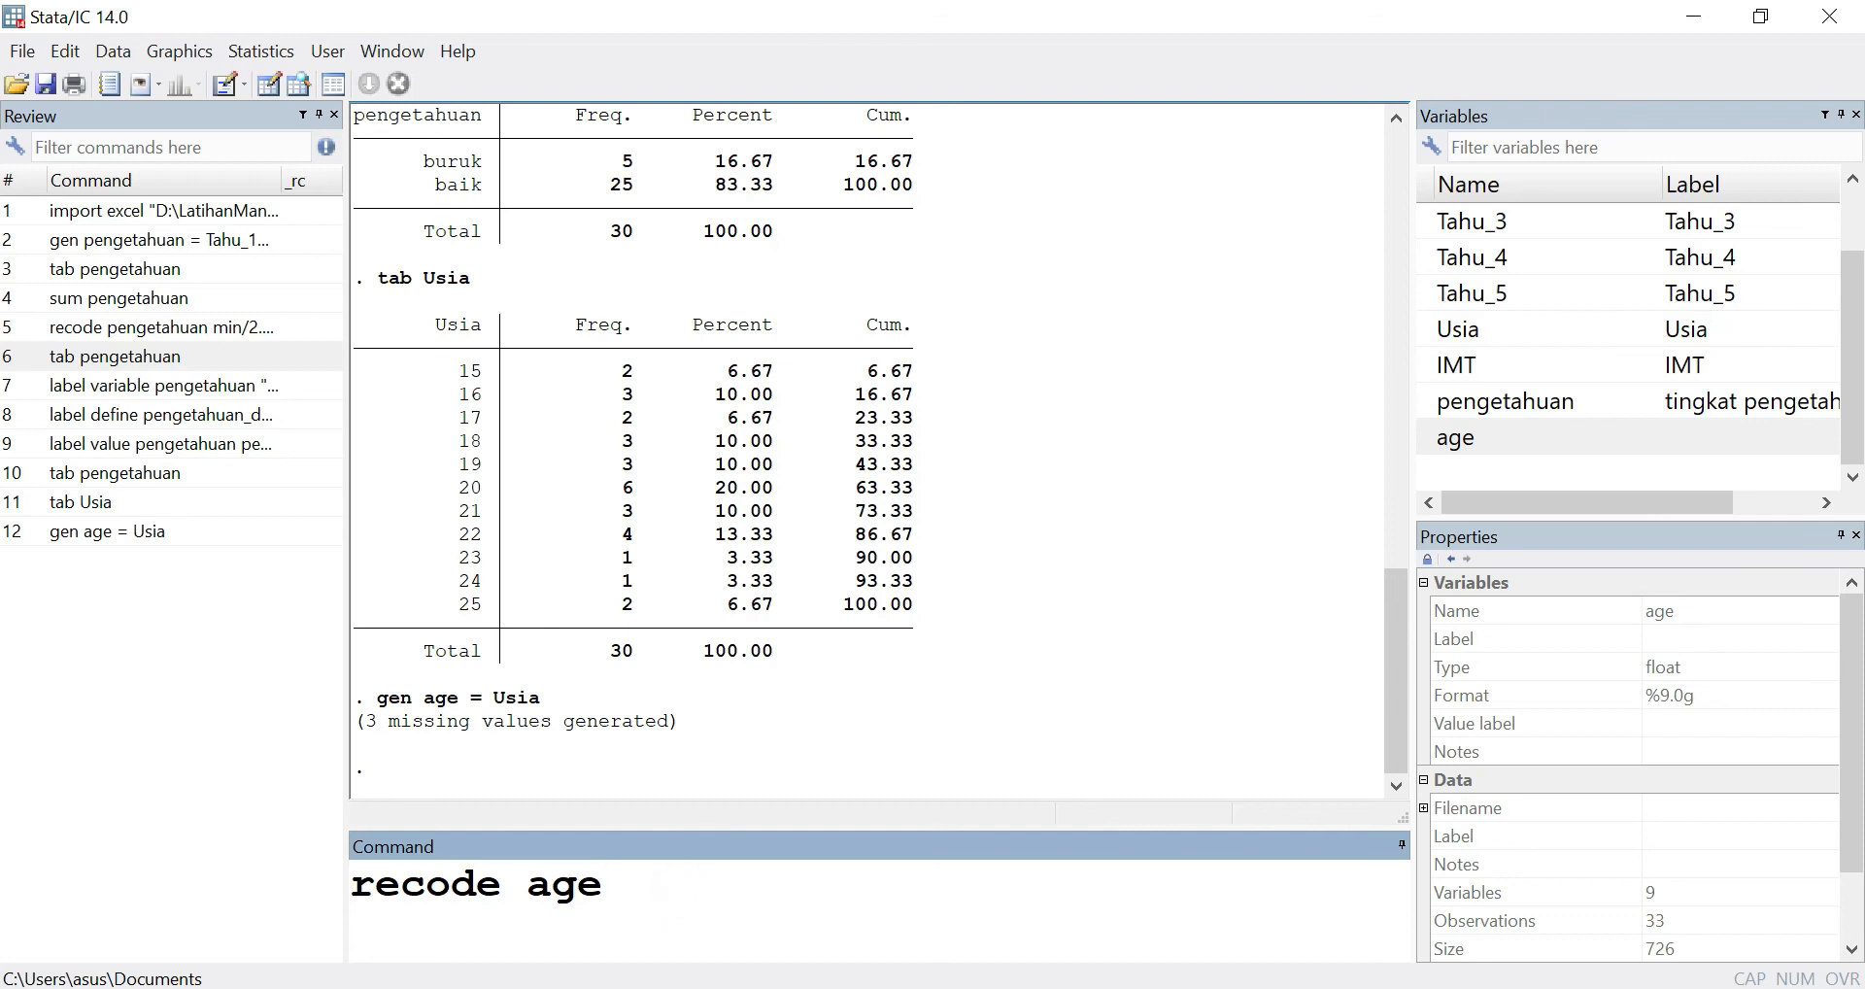
pyautogui.write('min/19.99')
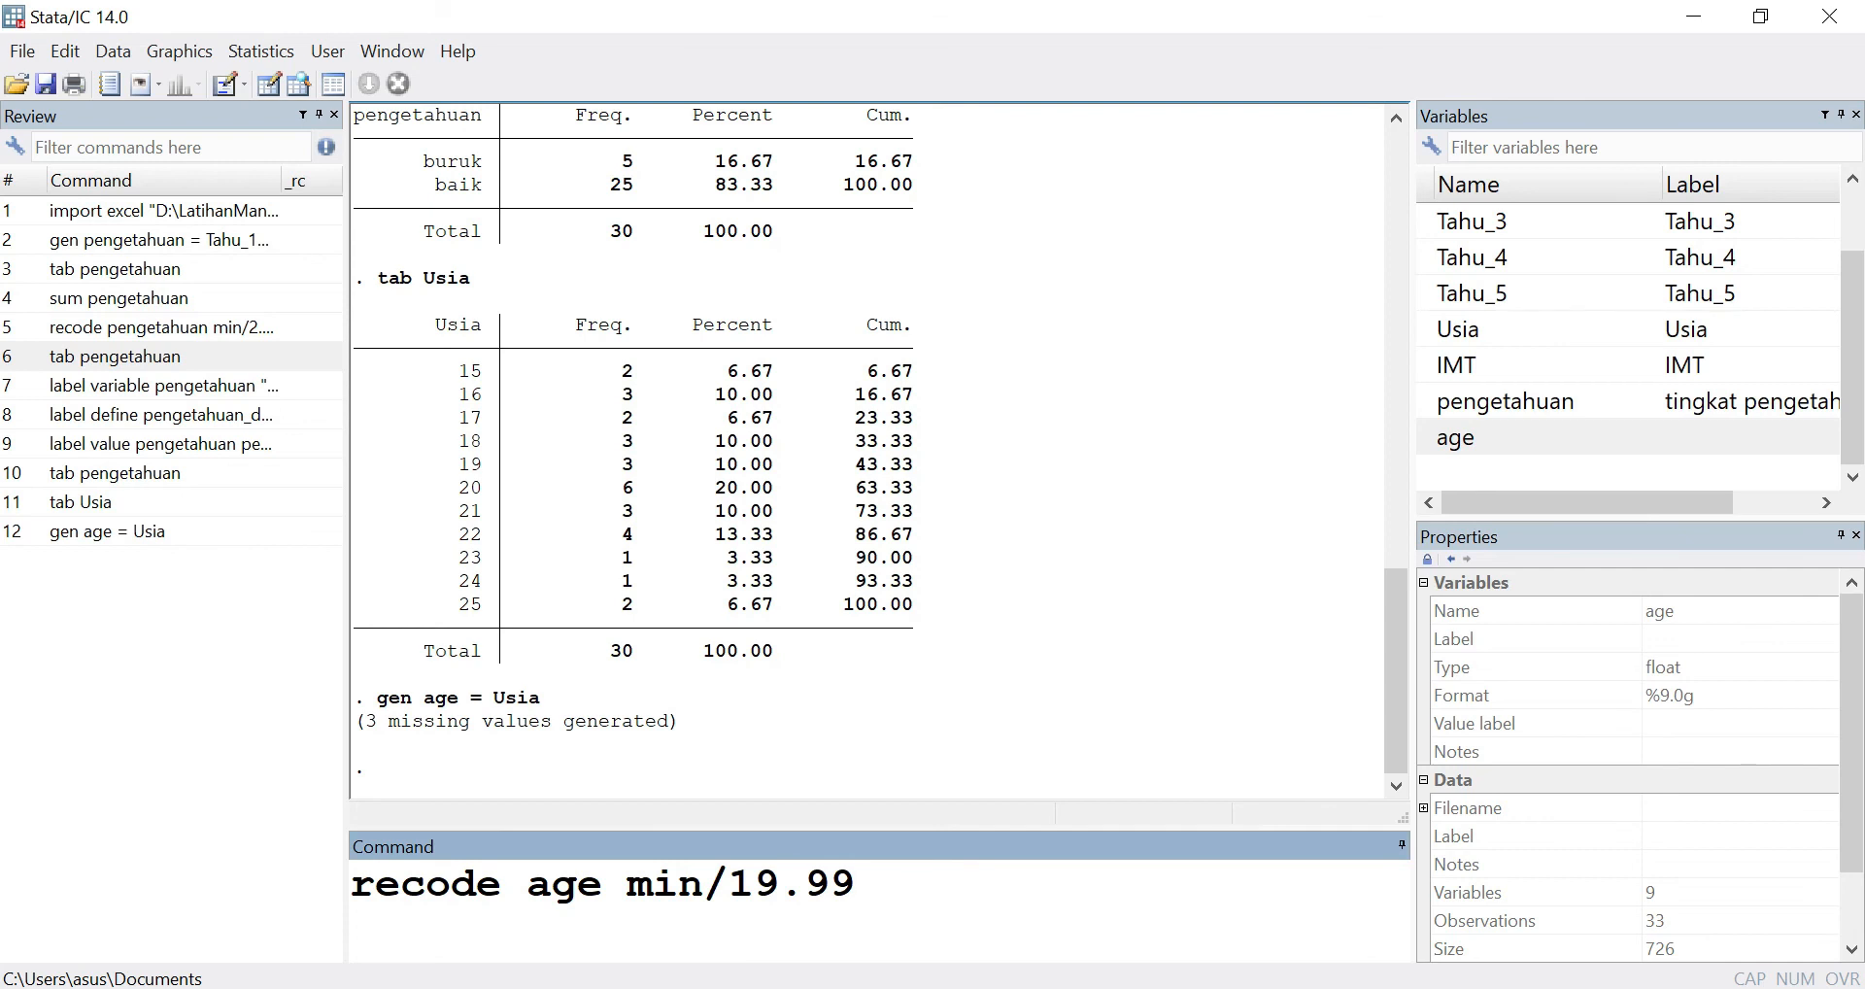
pyautogui.write('=1 20/max')
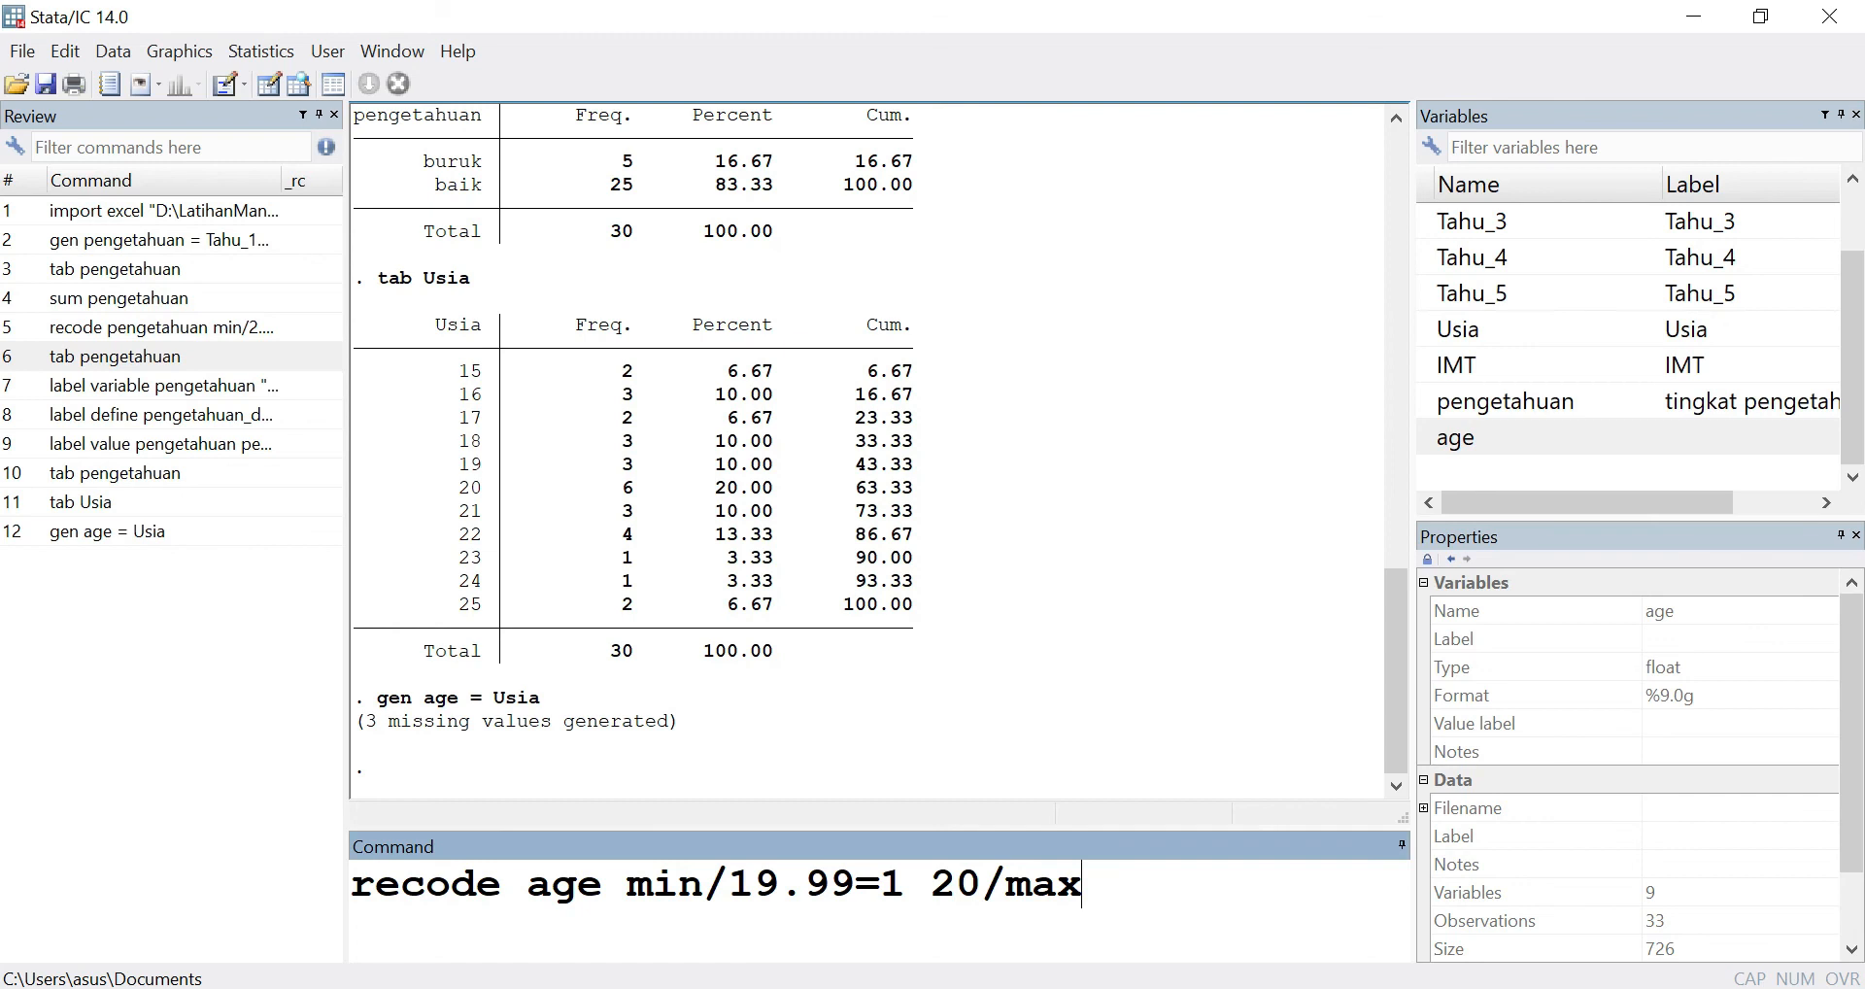
pyautogui.write('=2')
pyautogui.press('Return')
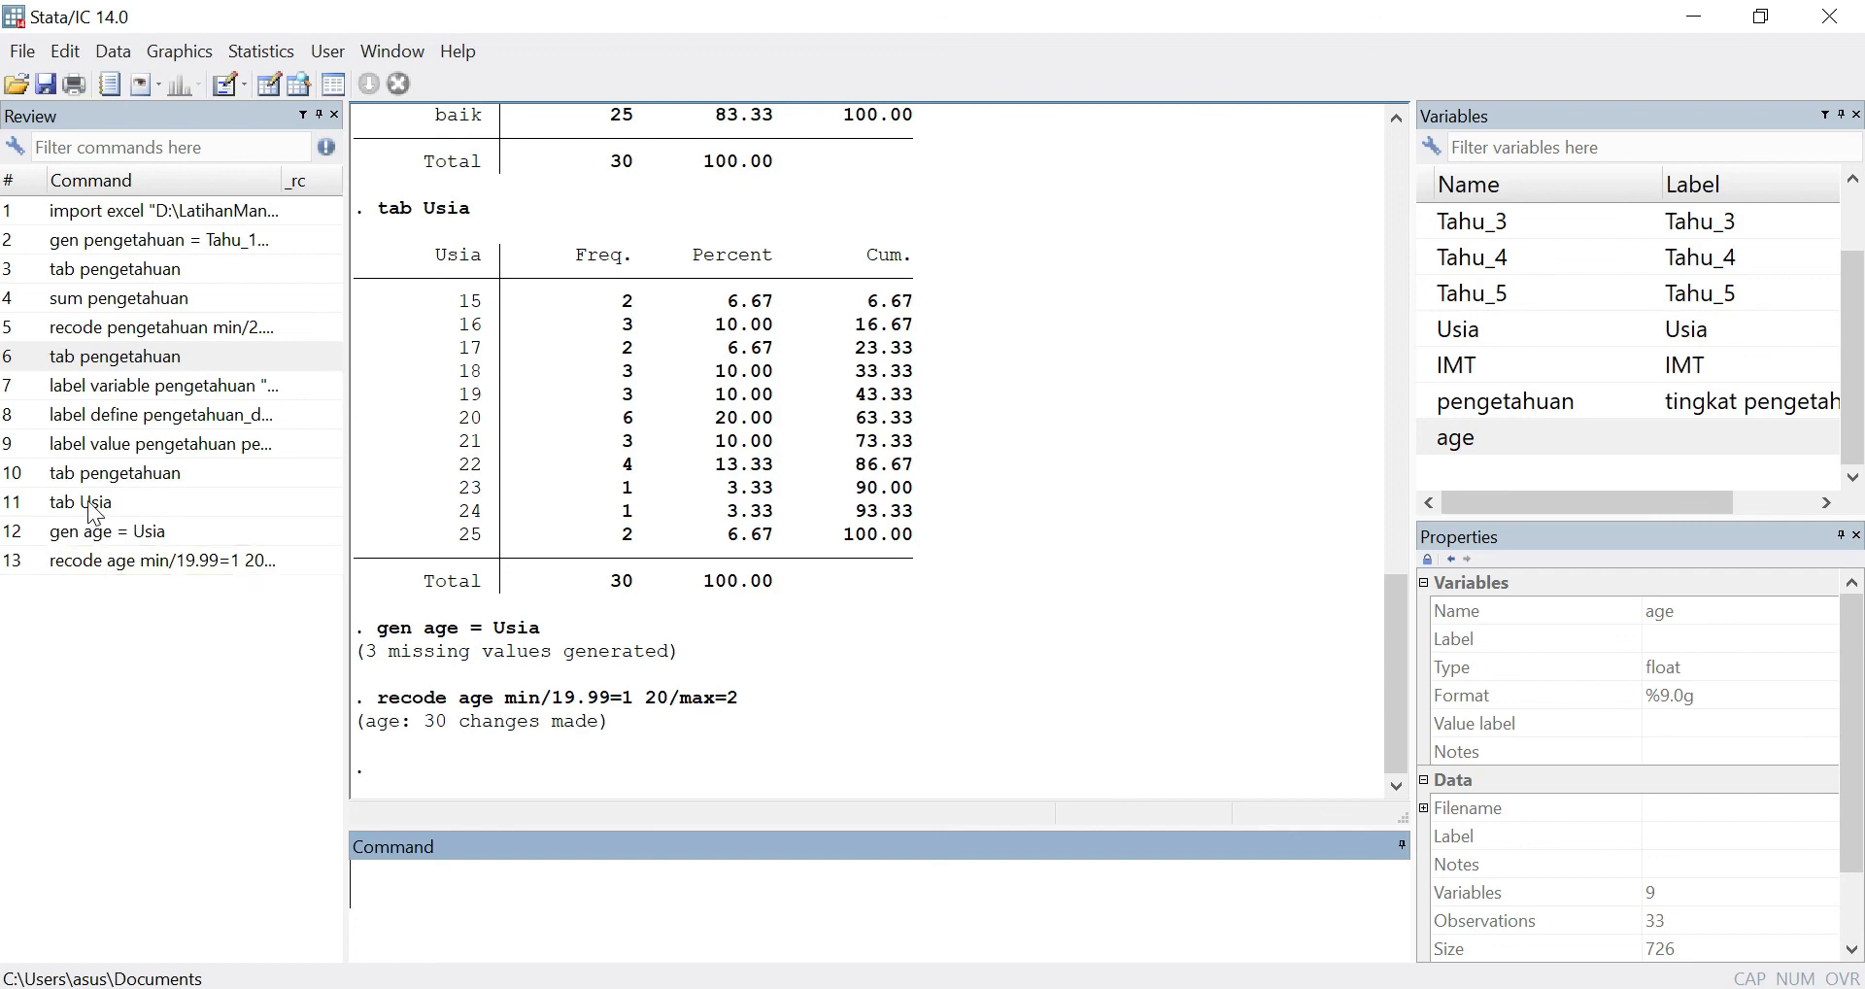
# - Produce a frequency table of the recoded age variable with the tab command
pyautogui.write('tab')
pyautogui.doubleClick(1423, 438)
pyautogui.press('Return')
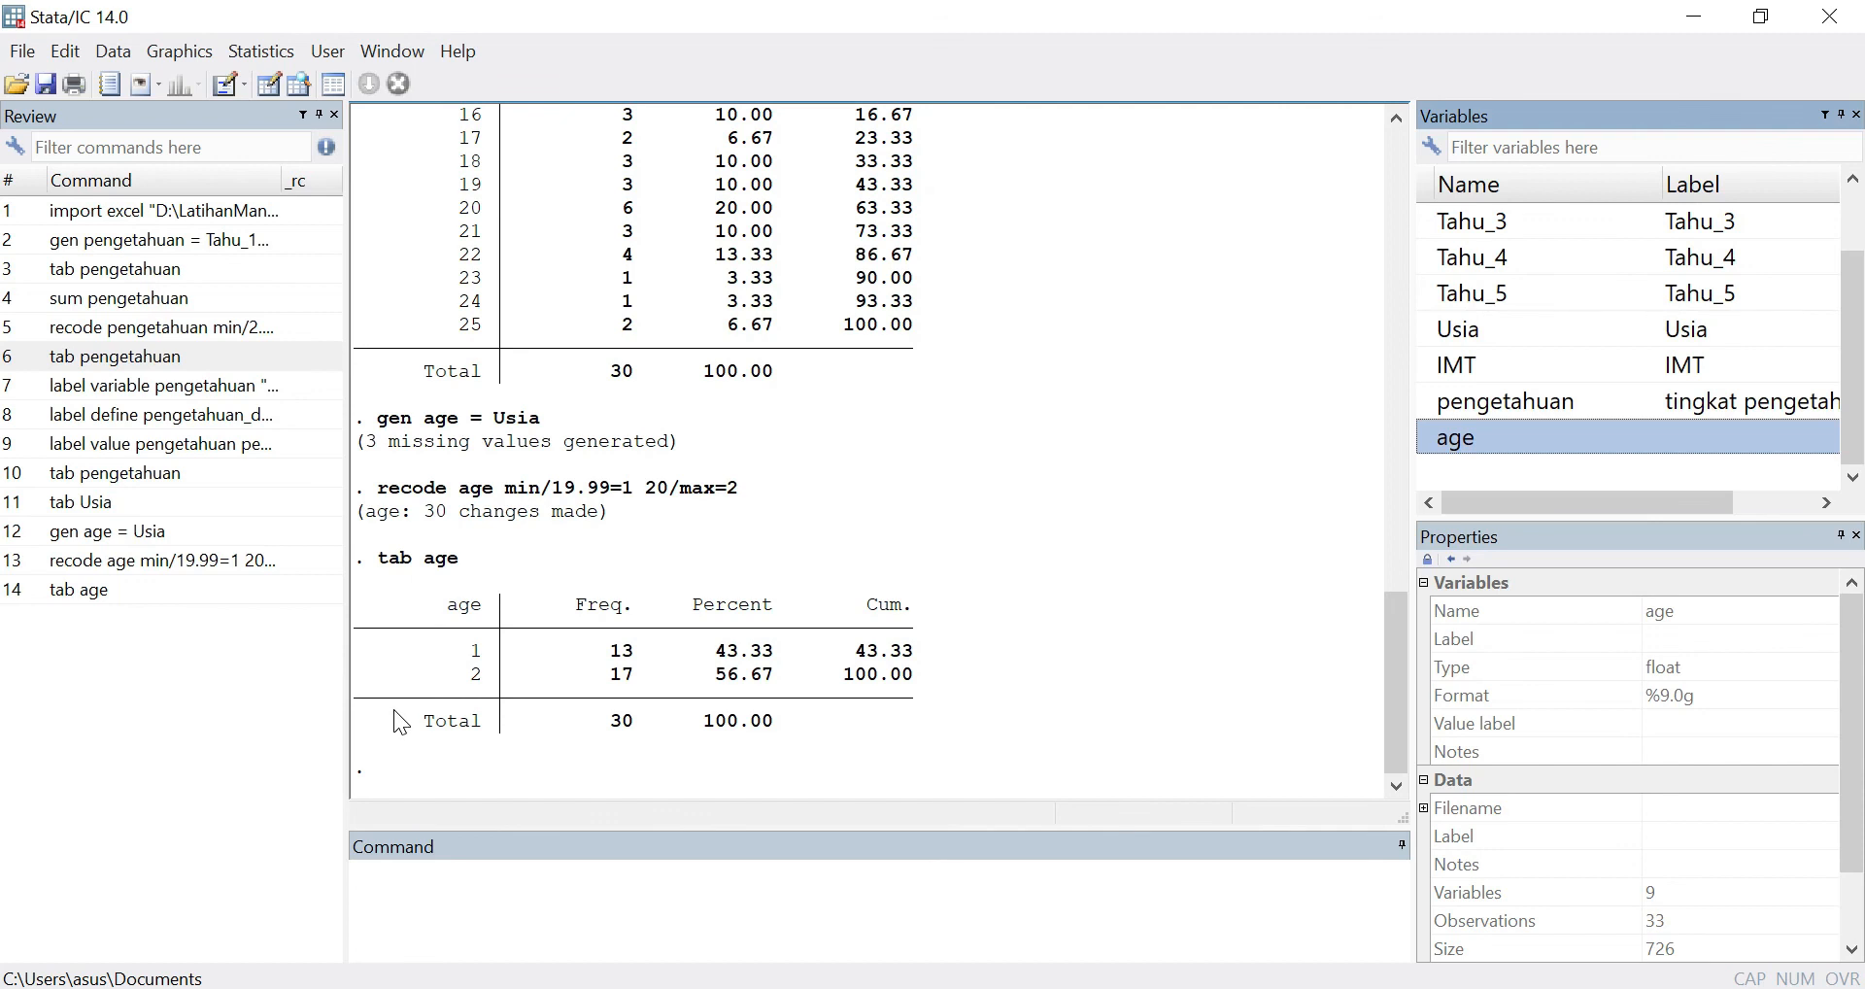
# - Try to give the age variable the label "kategori usia" with the label variable command
pyautogui.write('label variabel')
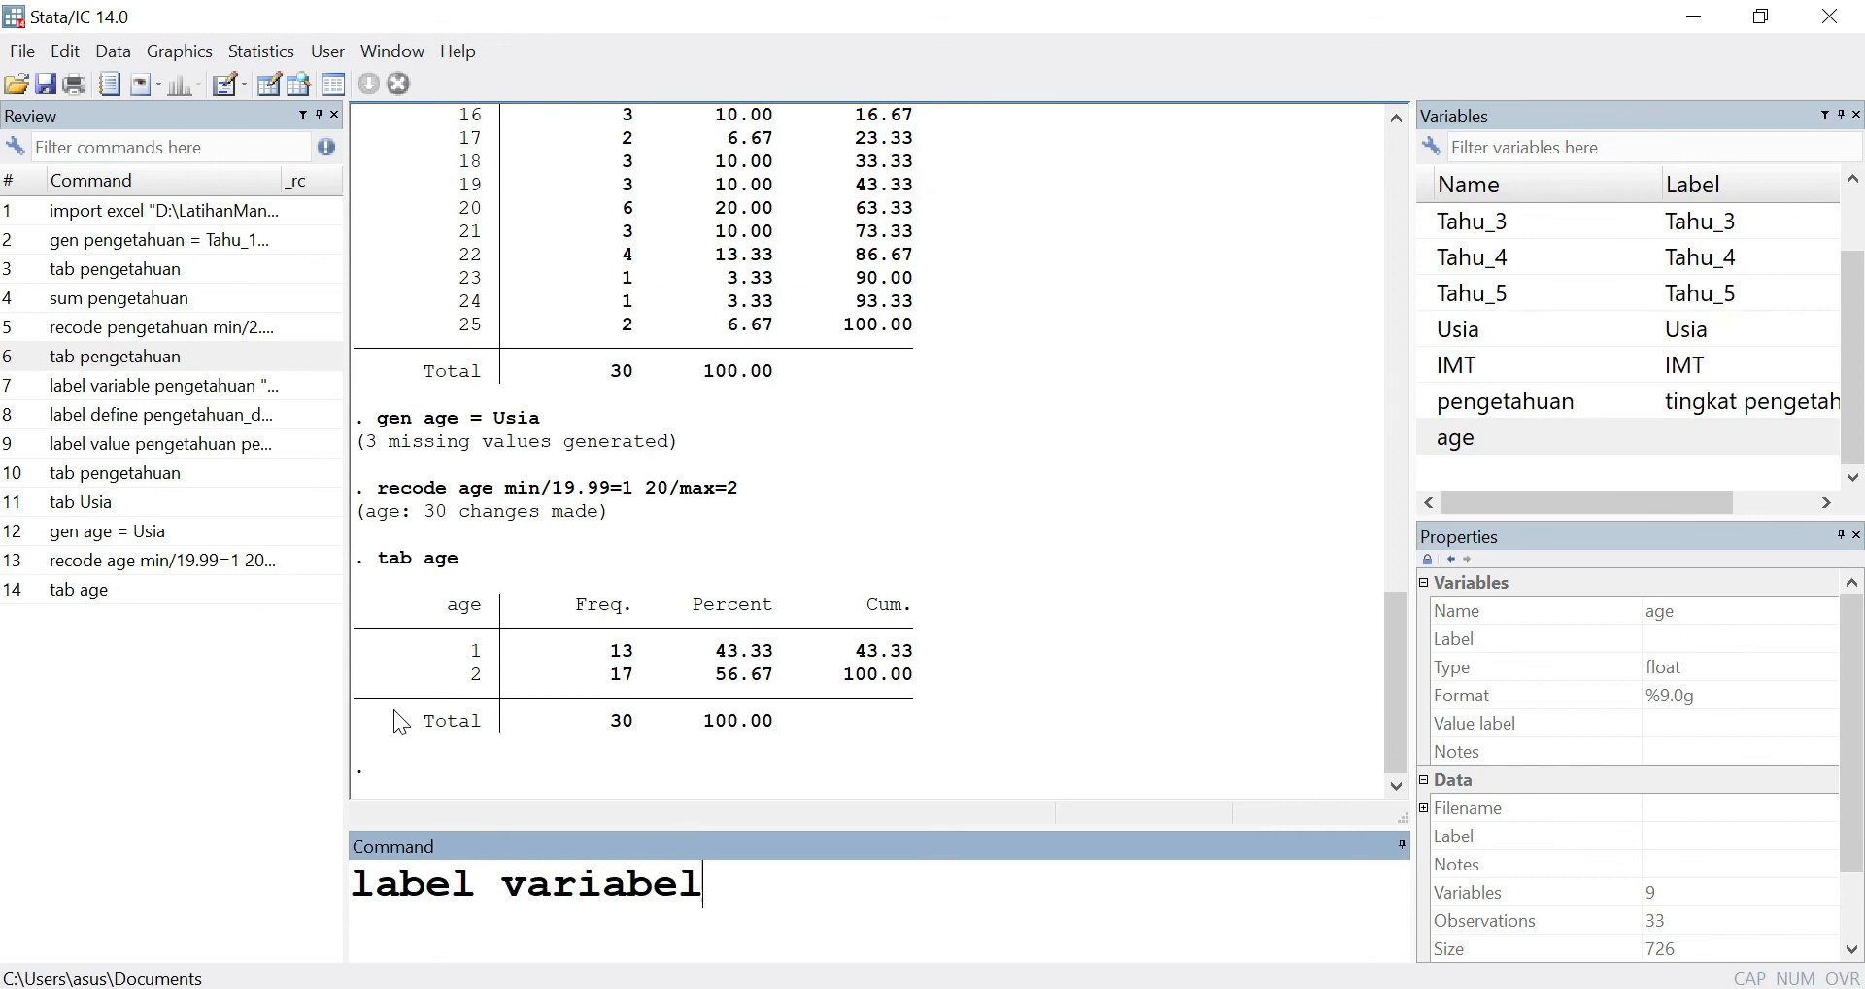
pyautogui.press('BackSpace')
pyautogui.press('BackSpace')
pyautogui.write('le')
pyautogui.click(1428, 439)
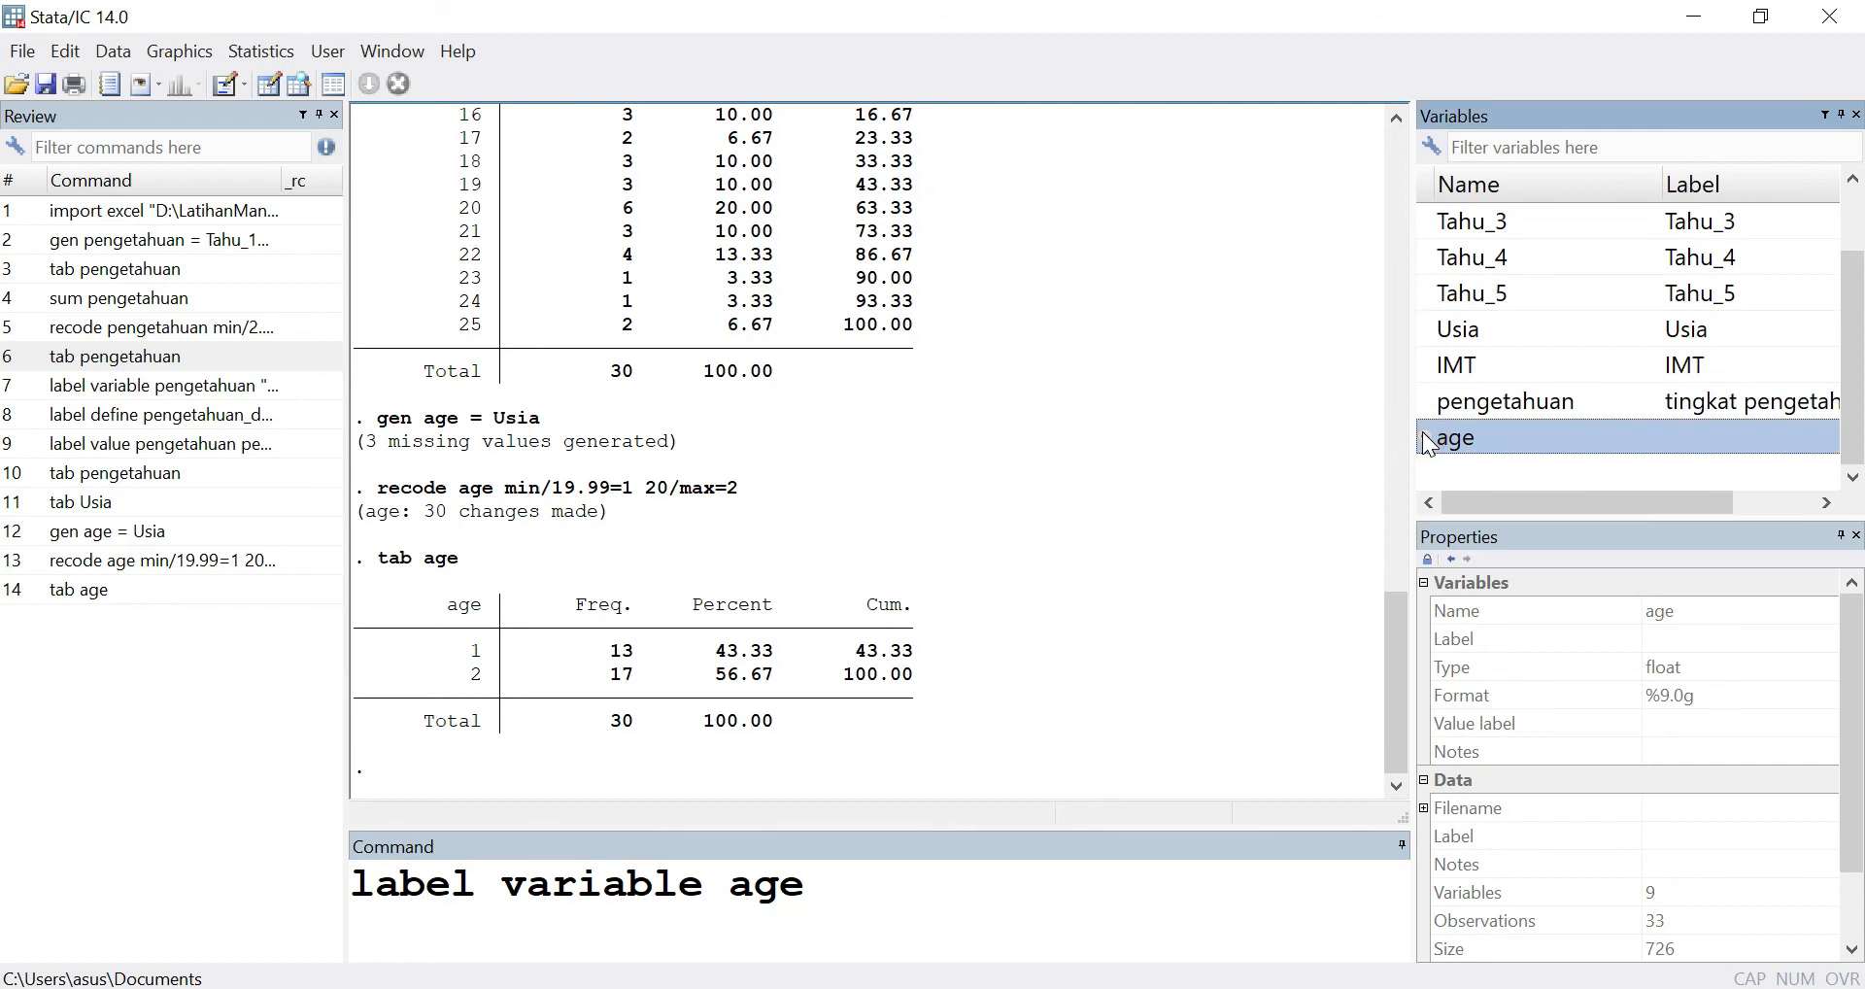
pyautogui.click(1424, 437)
pyautogui.write('"kategori usia')
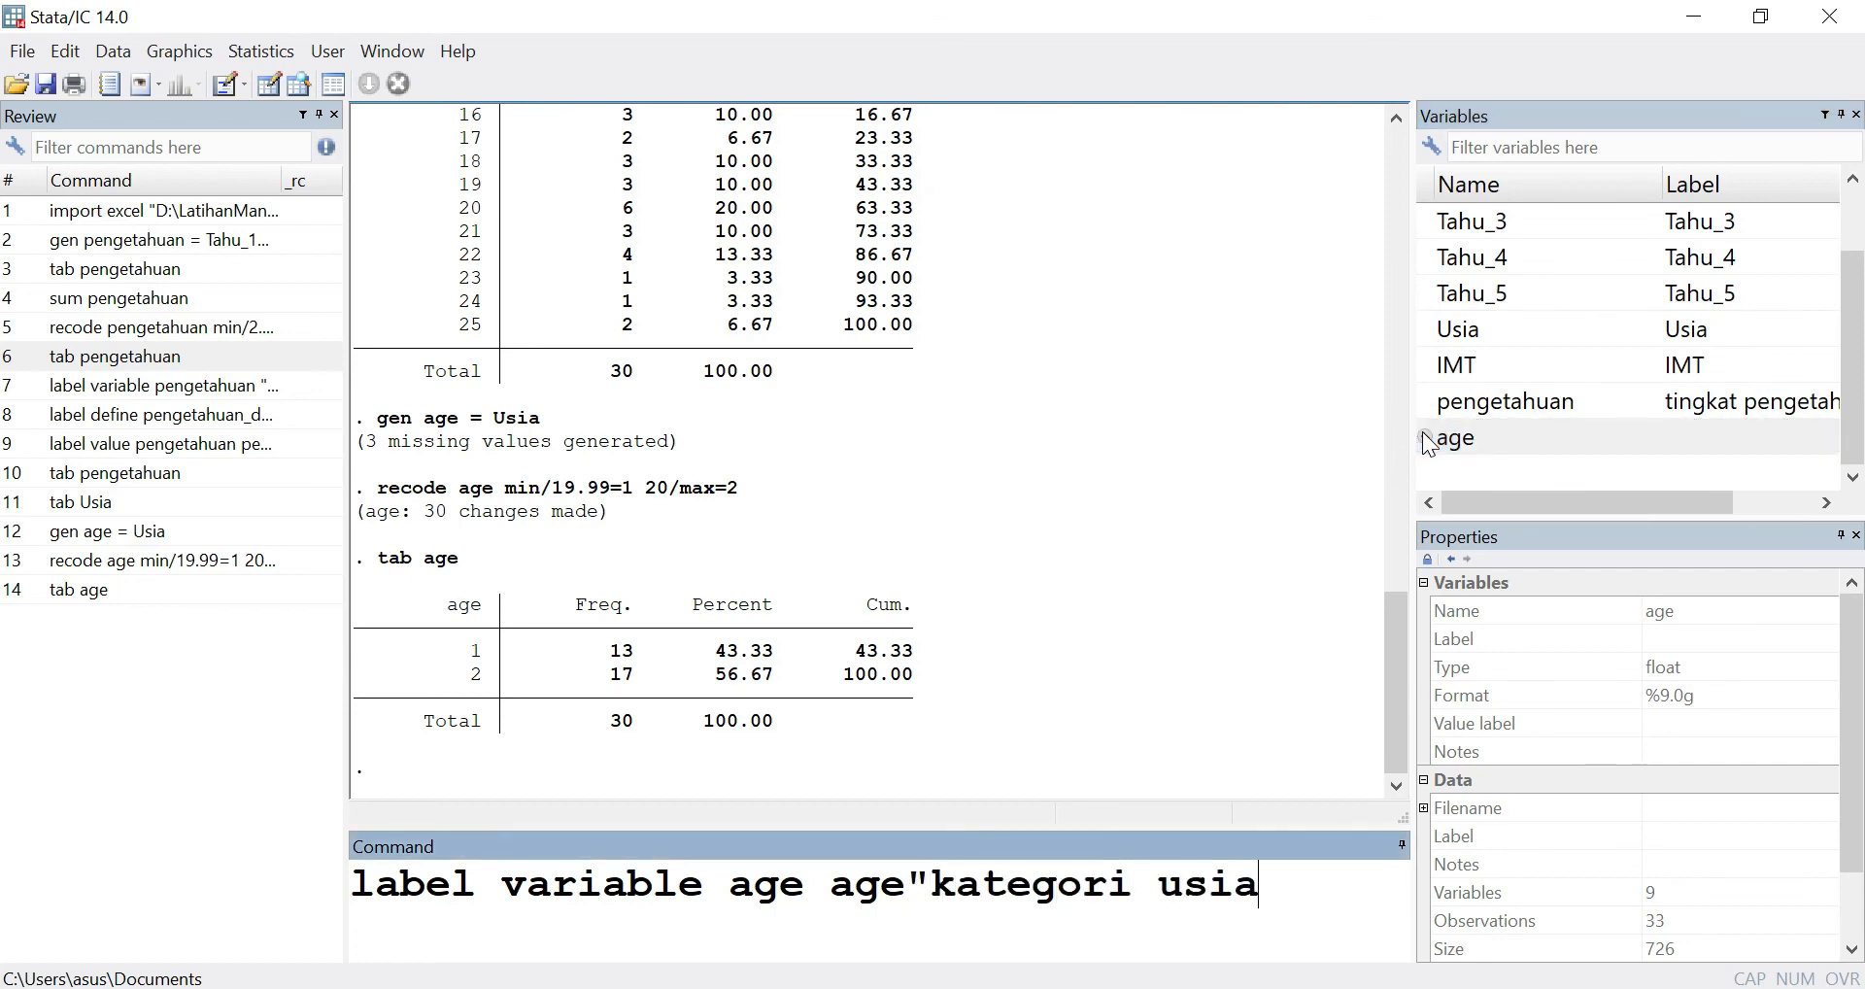
pyautogui.hotkey('ctrl', 'Left')
pyautogui.hotkey('ctrl', 'Left')
pyautogui.hotkey('ctrl', 'Left')
pyautogui.hotkey('ctrl', 'Right')
pyautogui.hotkey('ctrl', 'Right')
pyautogui.hotkey('ctrl', 'Right')
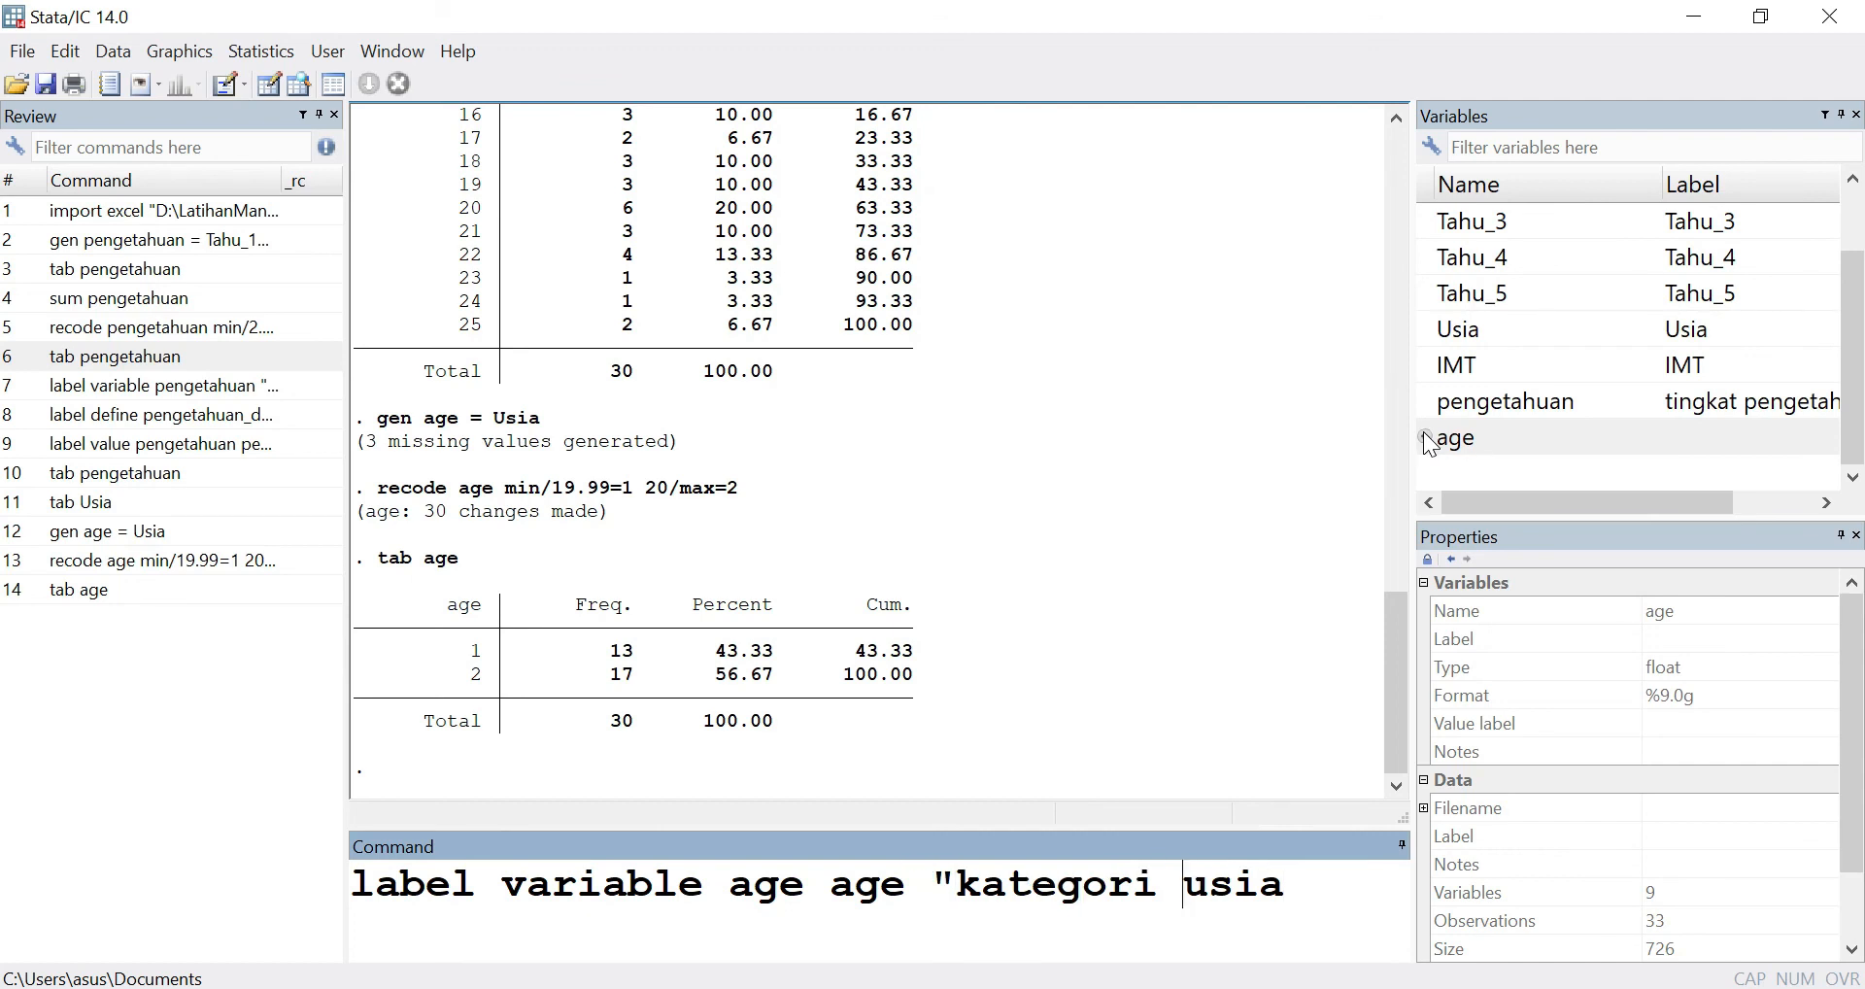
pyautogui.write('"')
pyautogui.press('Return')
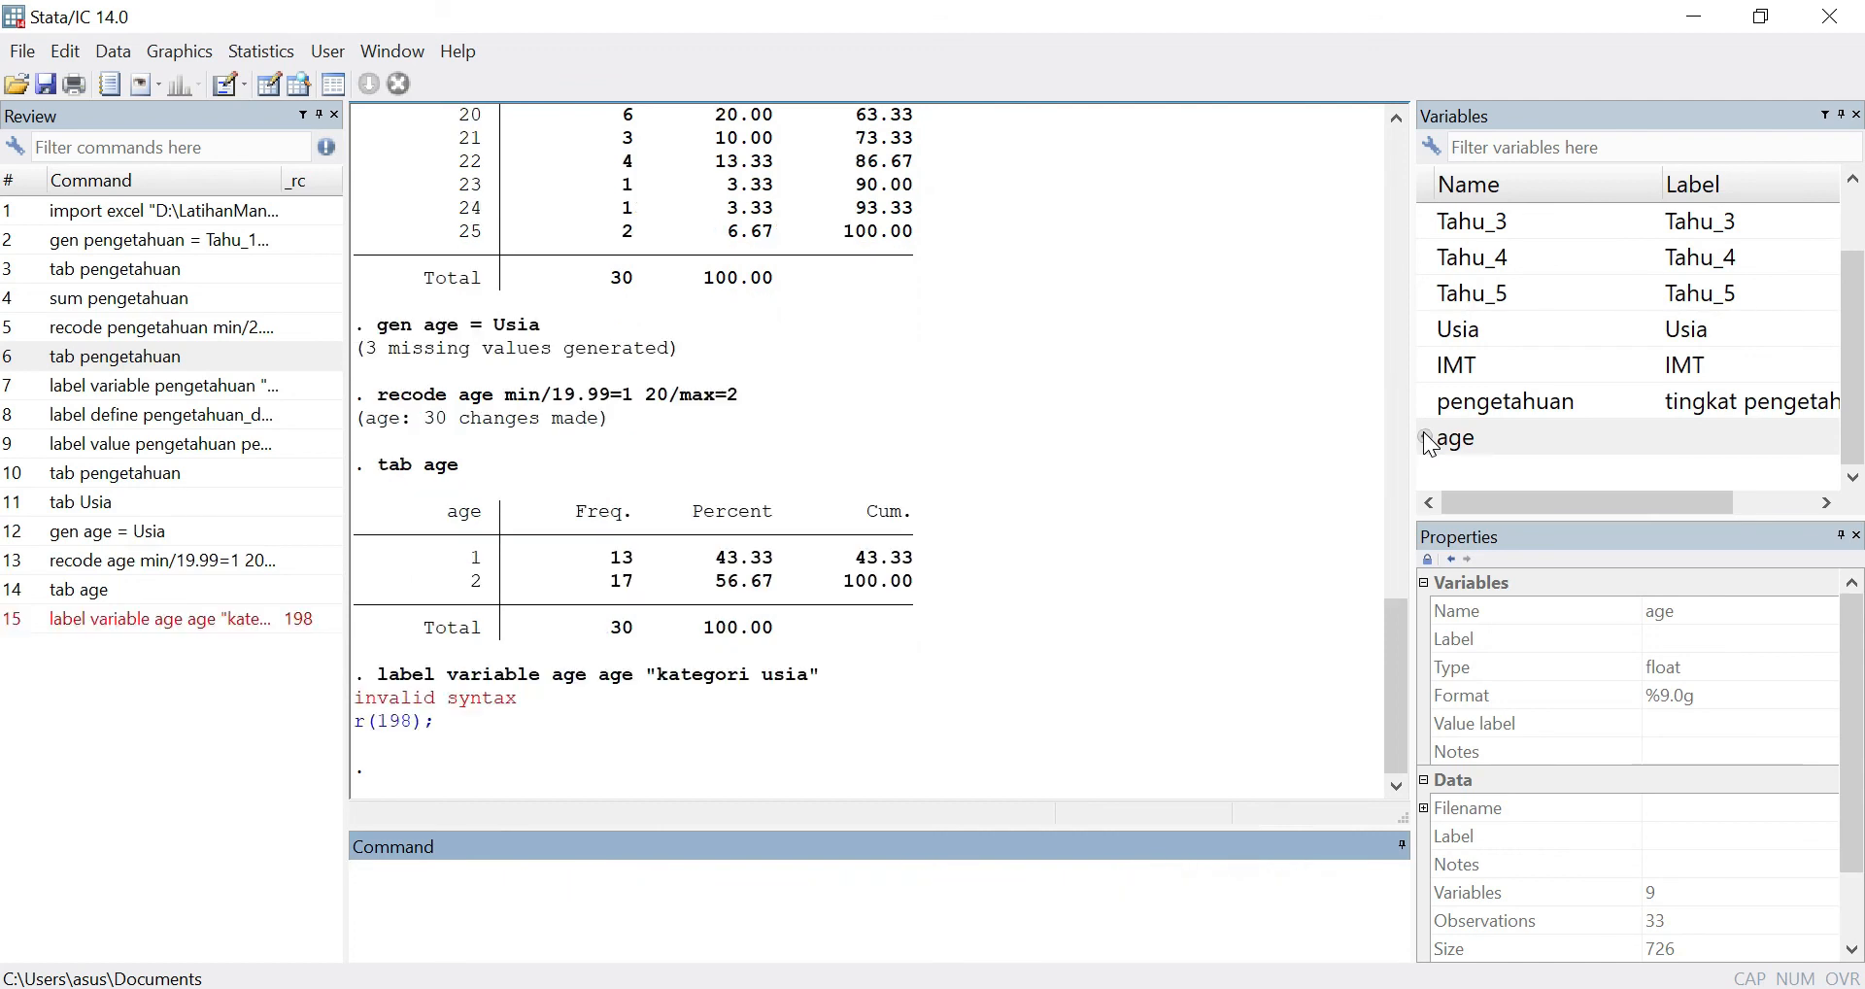
# - Rerun the last label variable command without the duplicated age, labelling the variable "kategori usia"
pyautogui.click(177, 628)
pyautogui.doubleClick(800, 889)
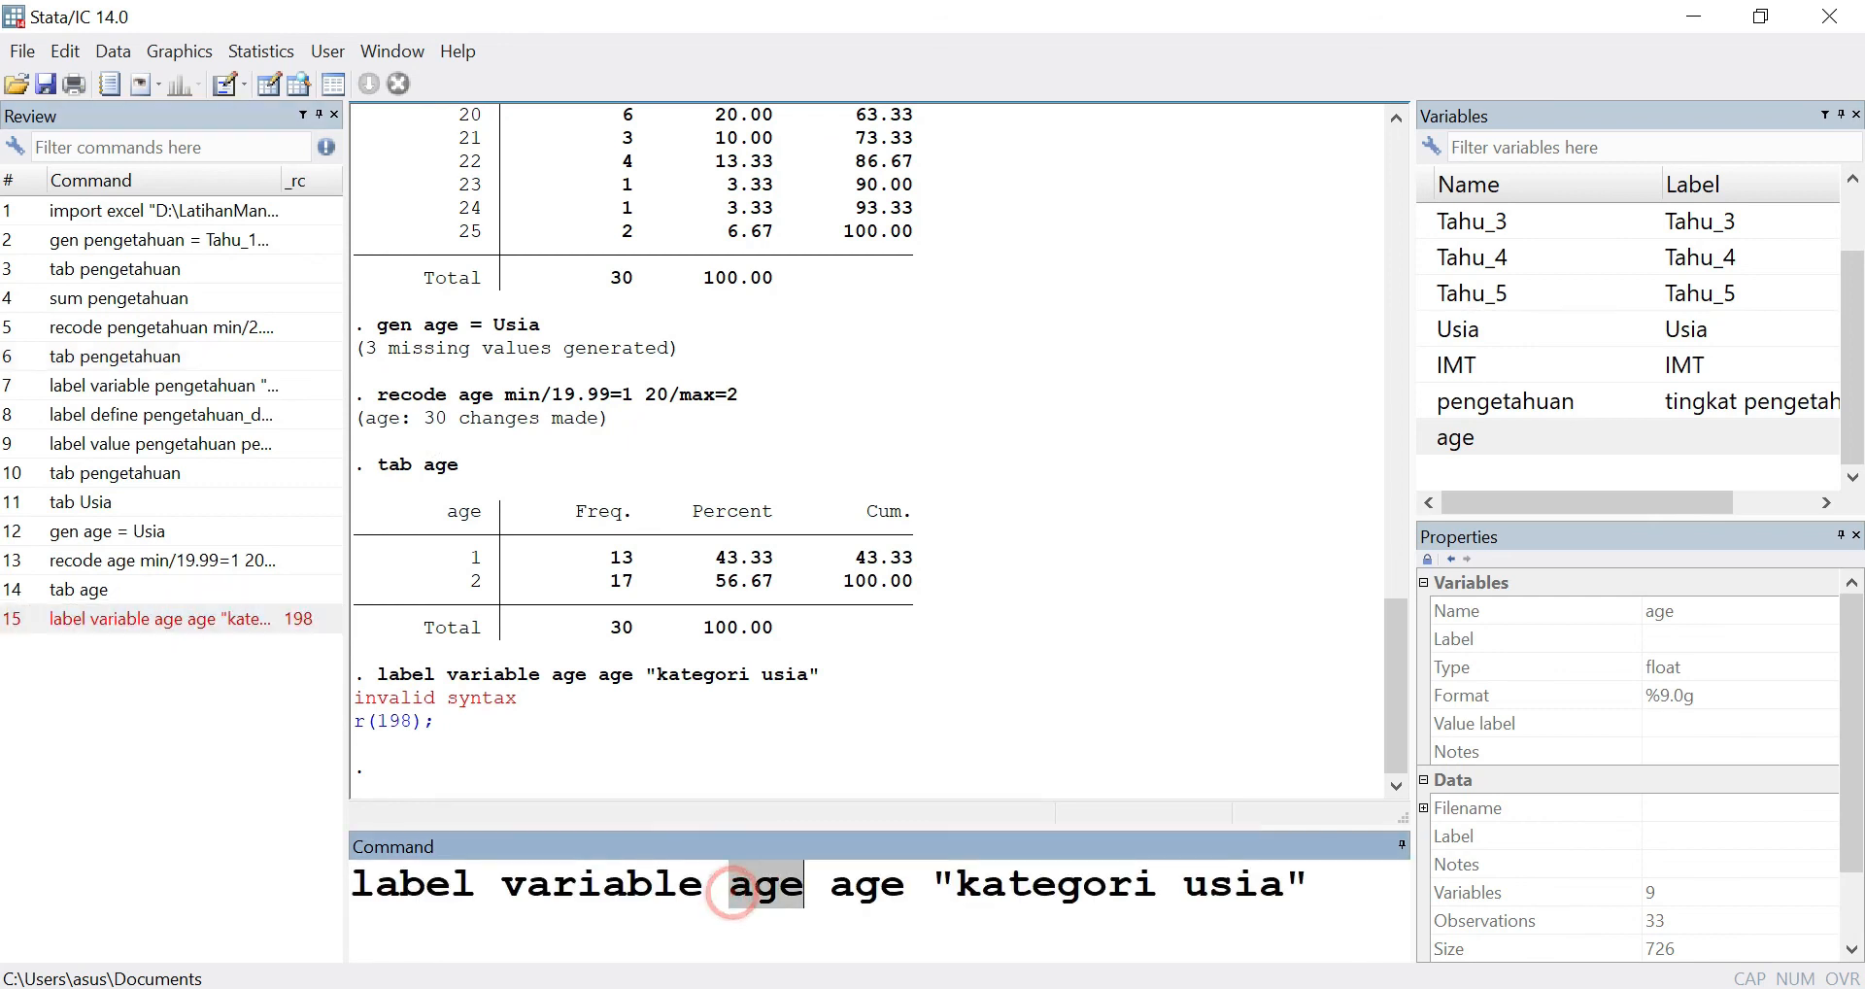
pyautogui.press('BackSpace')
pyautogui.press('BackSpace')
pyautogui.press('Return')
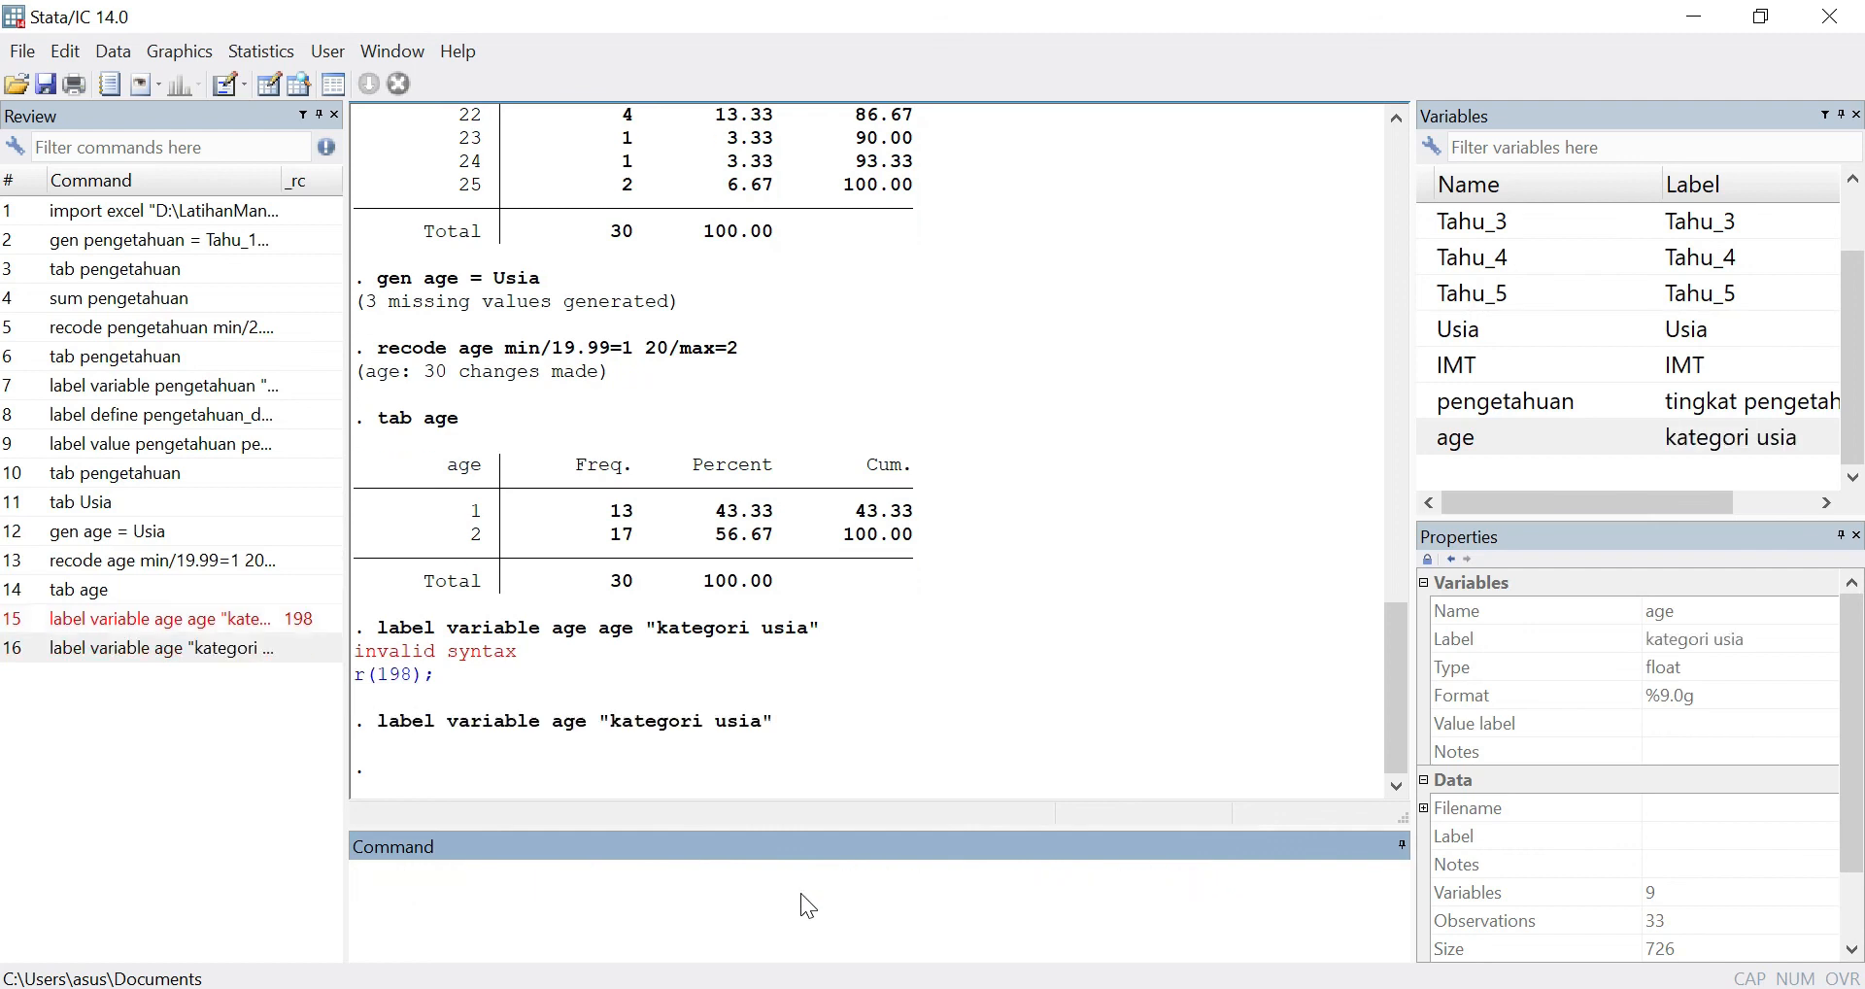
# - Define a value label named age_def with 1 as "<20 tahun" and 2 as ">=20 tahun" using the label define command
pyautogui.write('label ')
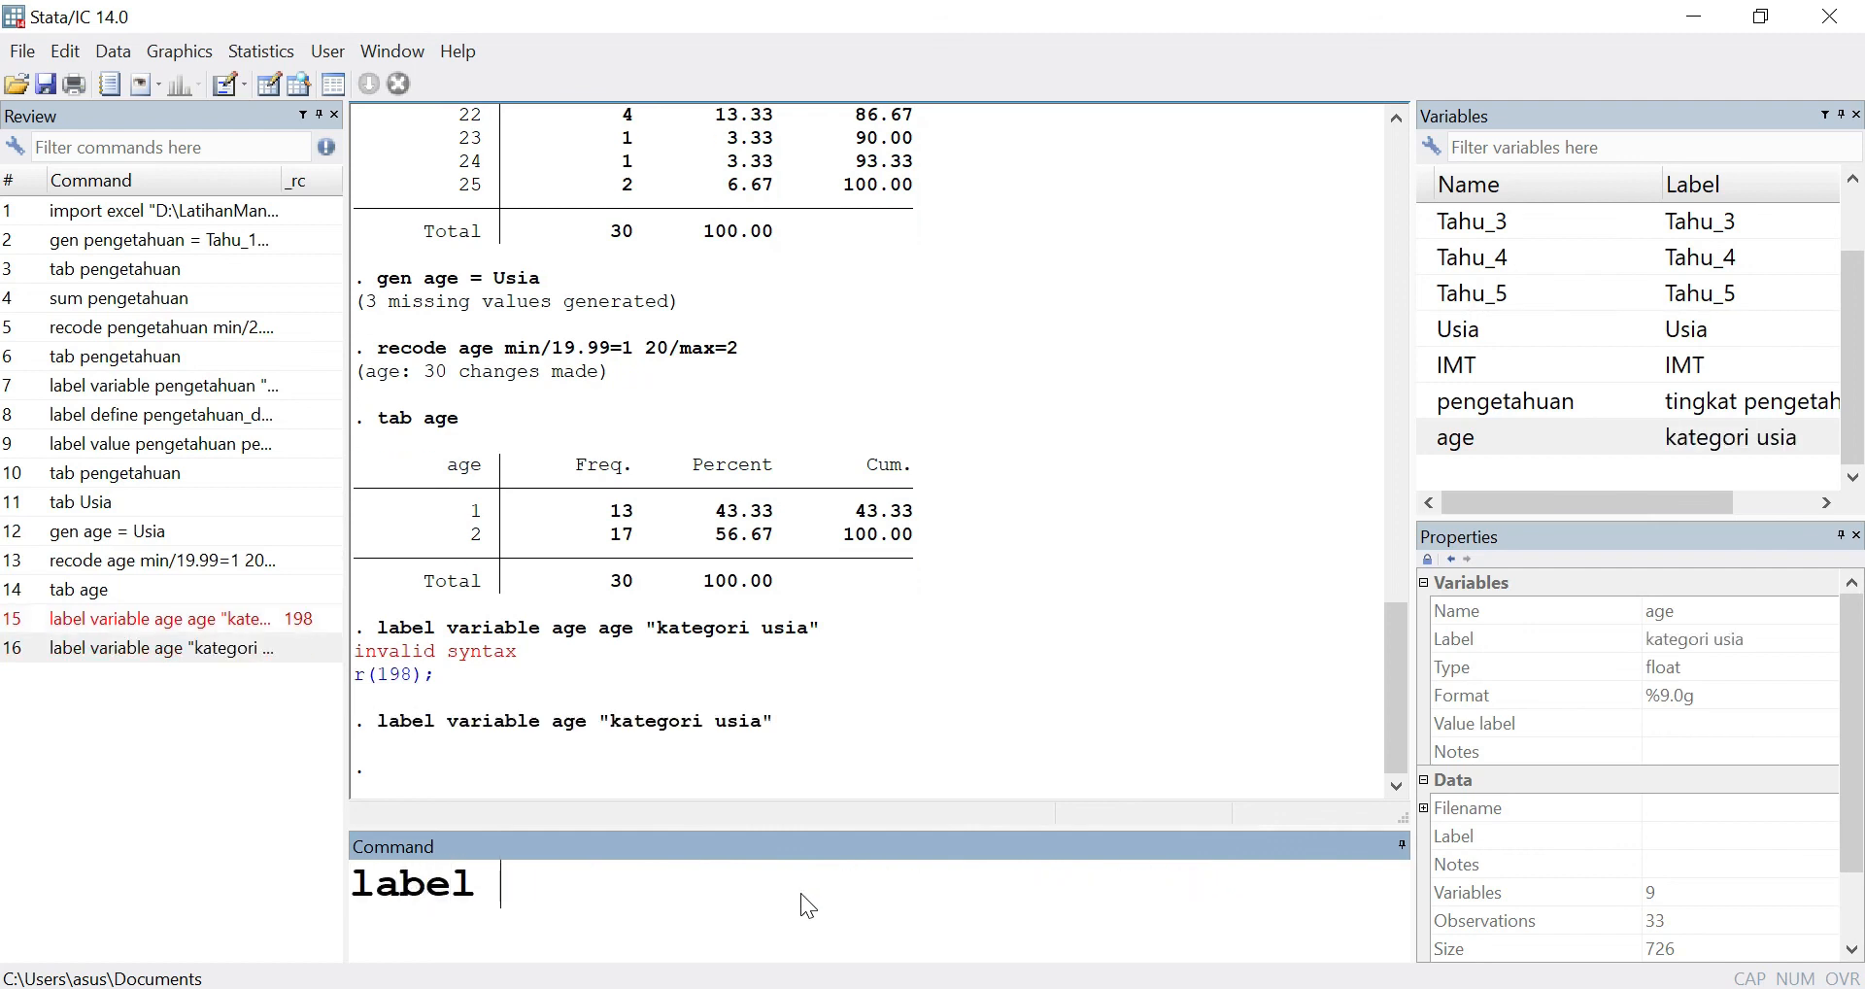
pyautogui.write('define ')
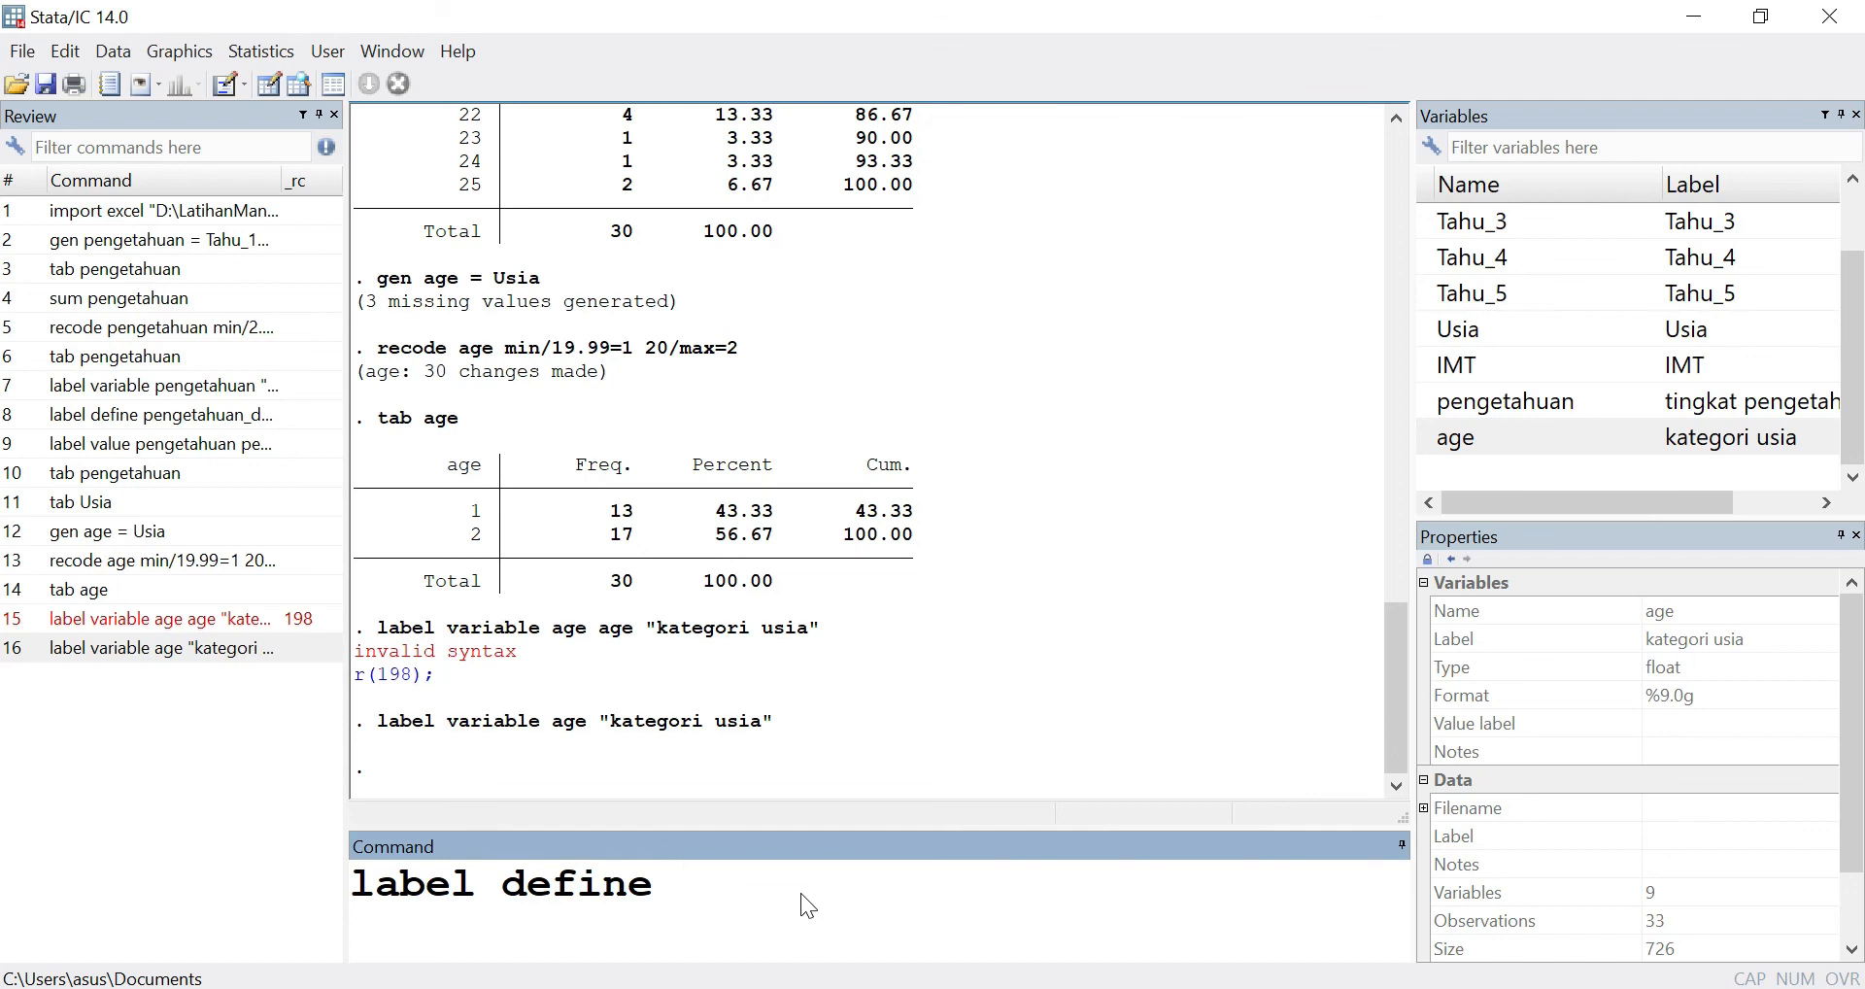
pyautogui.write('age_def')
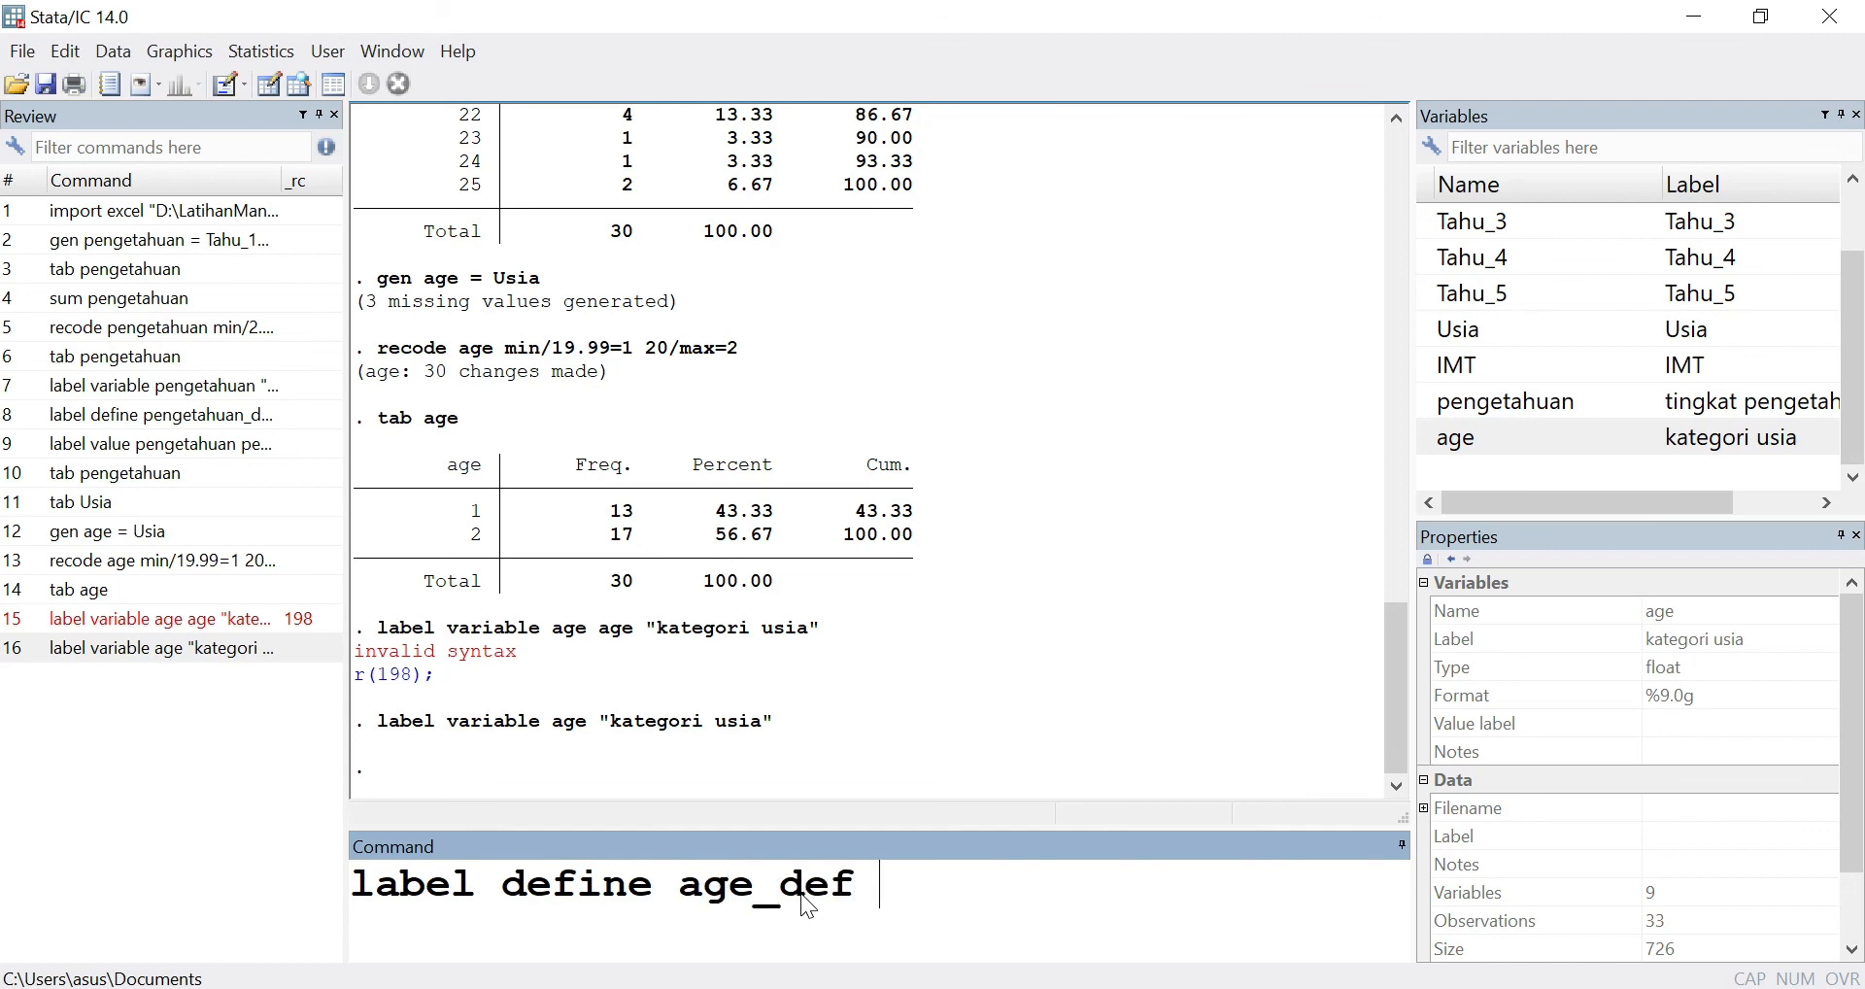
pyautogui.write(' 1<')
pyautogui.write('20 tahun')
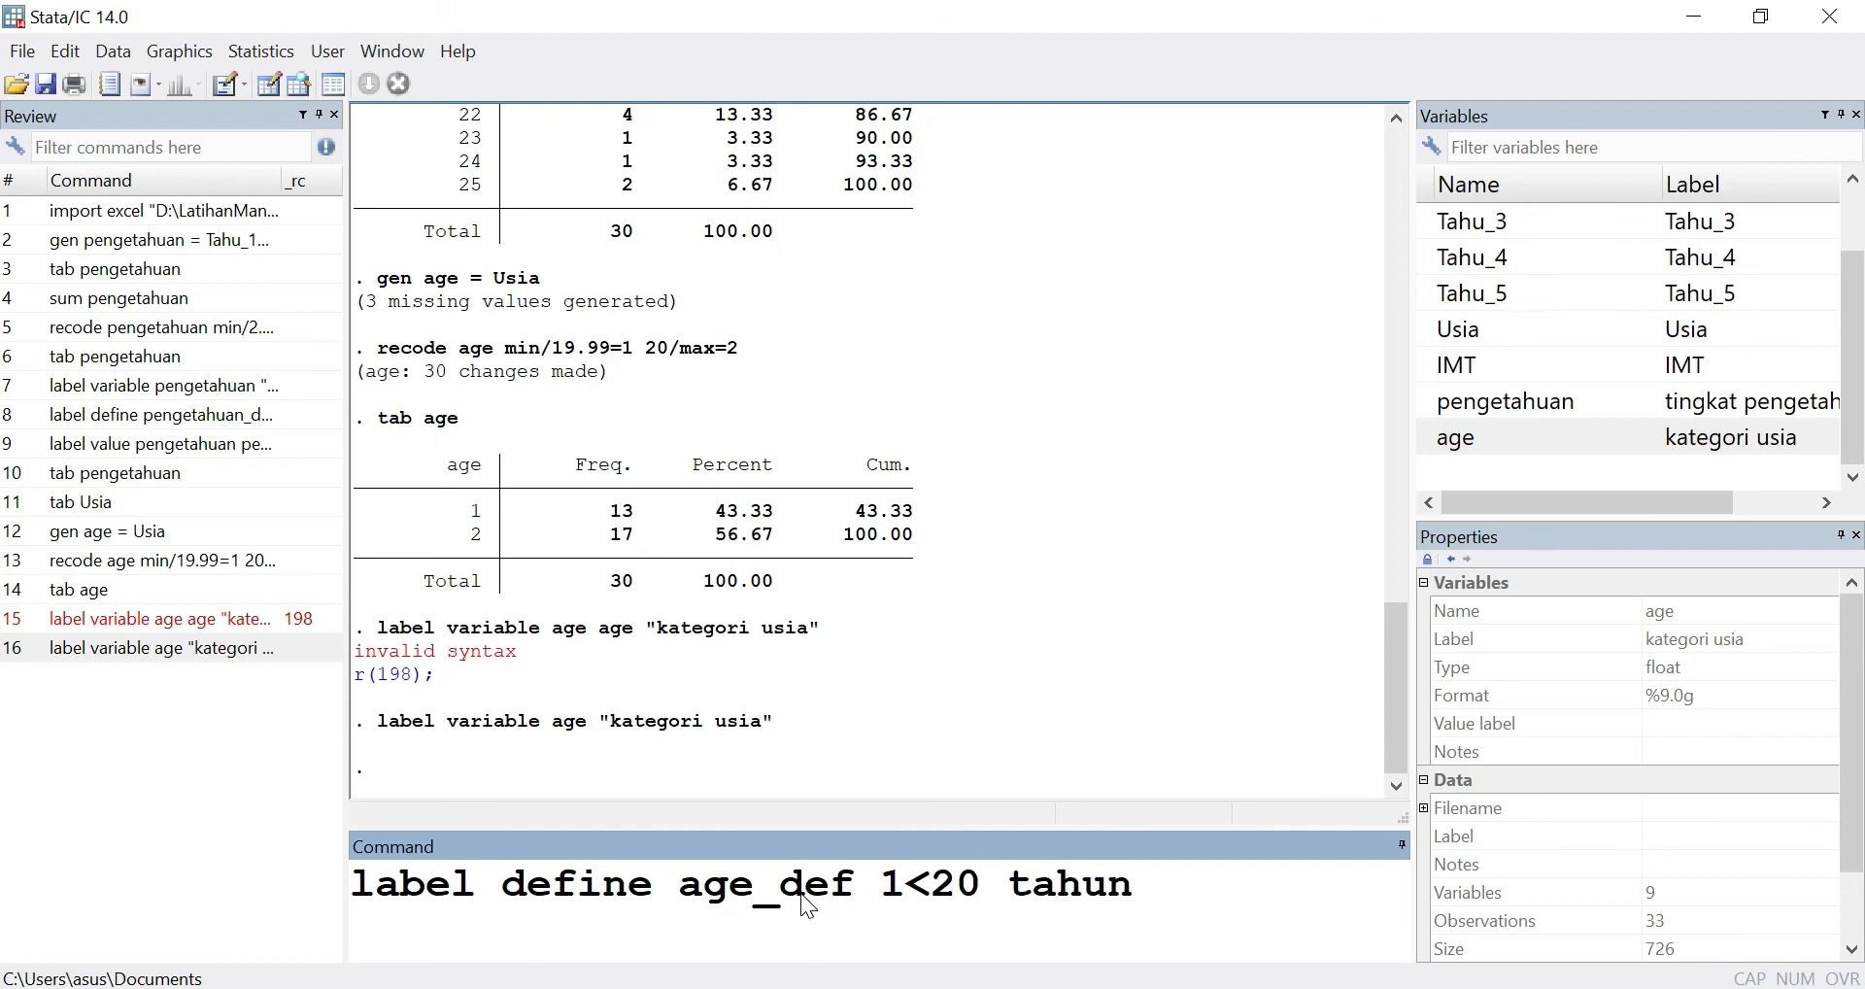
pyautogui.press('Left')
pyautogui.press('Left')
pyautogui.press('Left')
pyautogui.press('Left')
pyautogui.press('Left')
pyautogui.press('Left')
pyautogui.press('Left')
pyautogui.press('Left')
pyautogui.press('Left')
pyautogui.write('"')
pyautogui.press('Right')
pyautogui.press('Right')
pyautogui.press('Right')
pyautogui.press('Right')
pyautogui.press('Right')
pyautogui.press('Right')
pyautogui.press('Right')
pyautogui.press('Right')
pyautogui.press('Right')
pyautogui.write('" 2">')
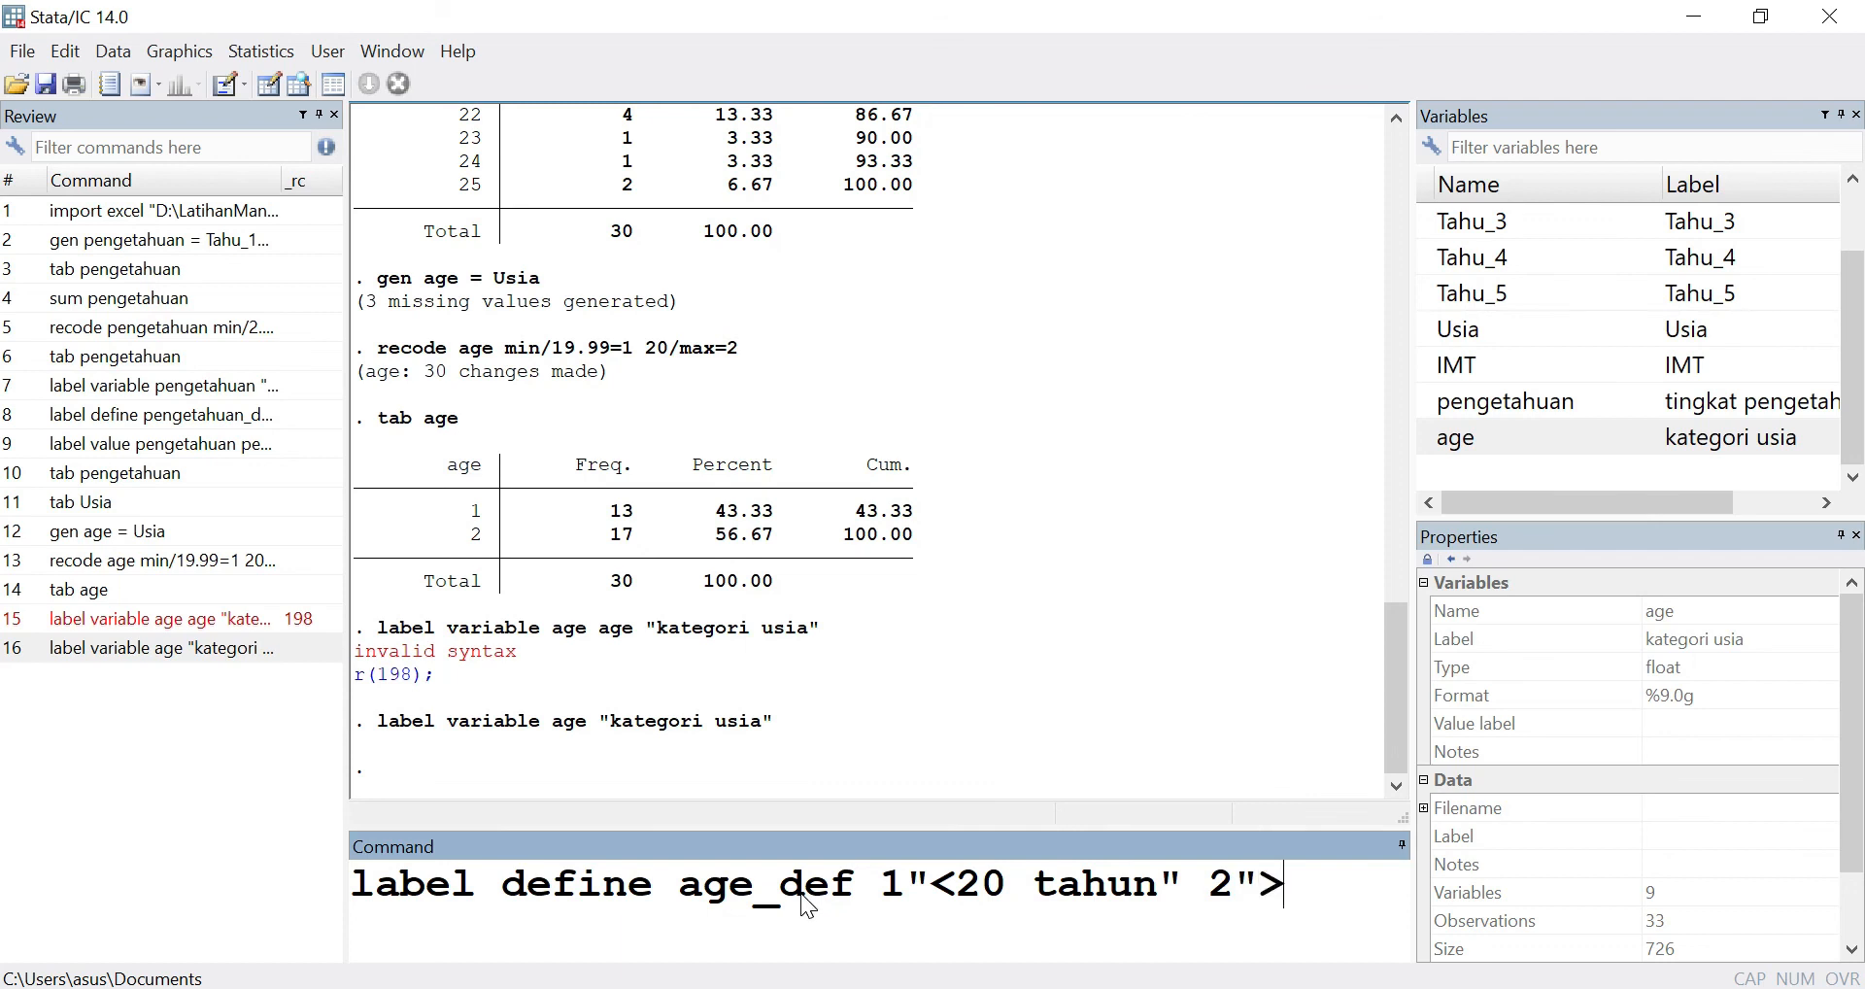
pyautogui.write('=20 tahun')
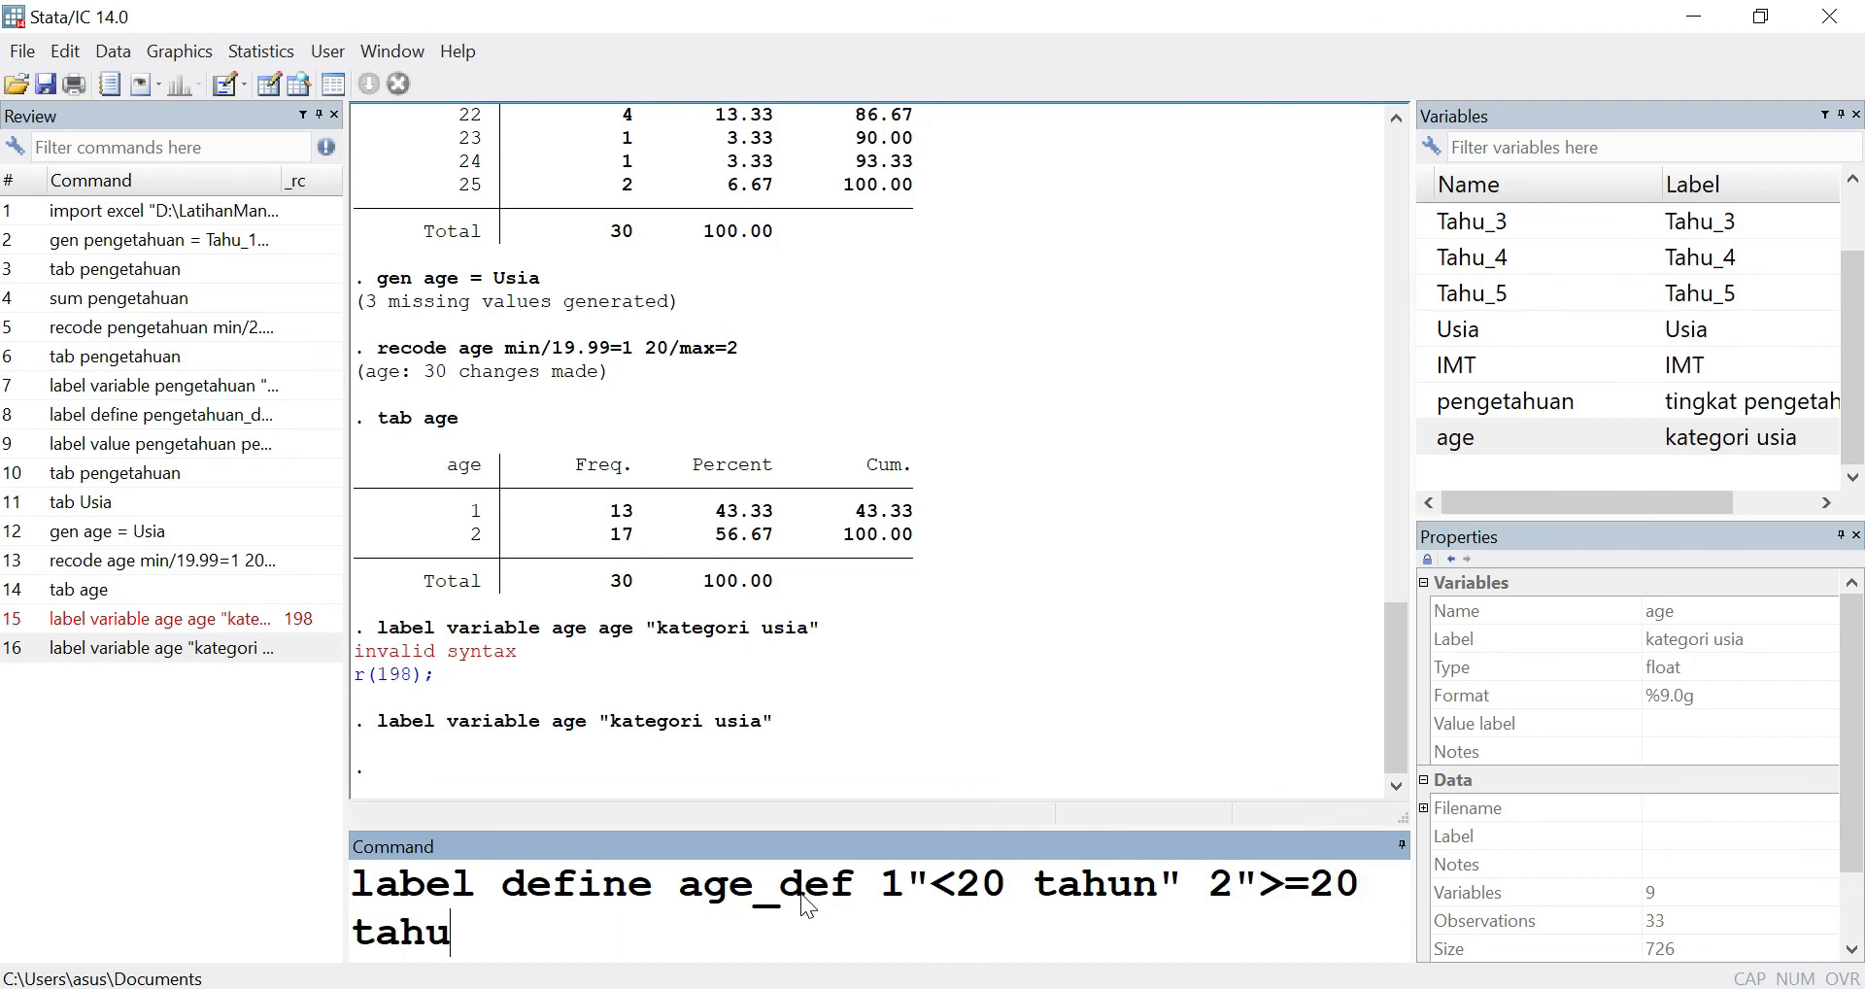
pyautogui.press('Left')
pyautogui.press('Left')
pyautogui.press('Left')
pyautogui.press('Left')
pyautogui.press('Left')
pyautogui.press('Left')
pyautogui.press('Left')
pyautogui.press('Left')
pyautogui.press('Left')
pyautogui.press('Left')
pyautogui.press('Left')
pyautogui.press('Right')
pyautogui.press('Right')
pyautogui.press('Right')
pyautogui.press('Right')
pyautogui.press('Right')
pyautogui.press('Right')
pyautogui.press('Right')
pyautogui.press('BackSpace')
pyautogui.press('BackSpace')
pyautogui.write('0')
pyautogui.press('End')
pyautogui.write('"')
pyautogui.press('Return')
# - Attach the age_def value label to the age variable with the label value command
pyautogui.write('l')
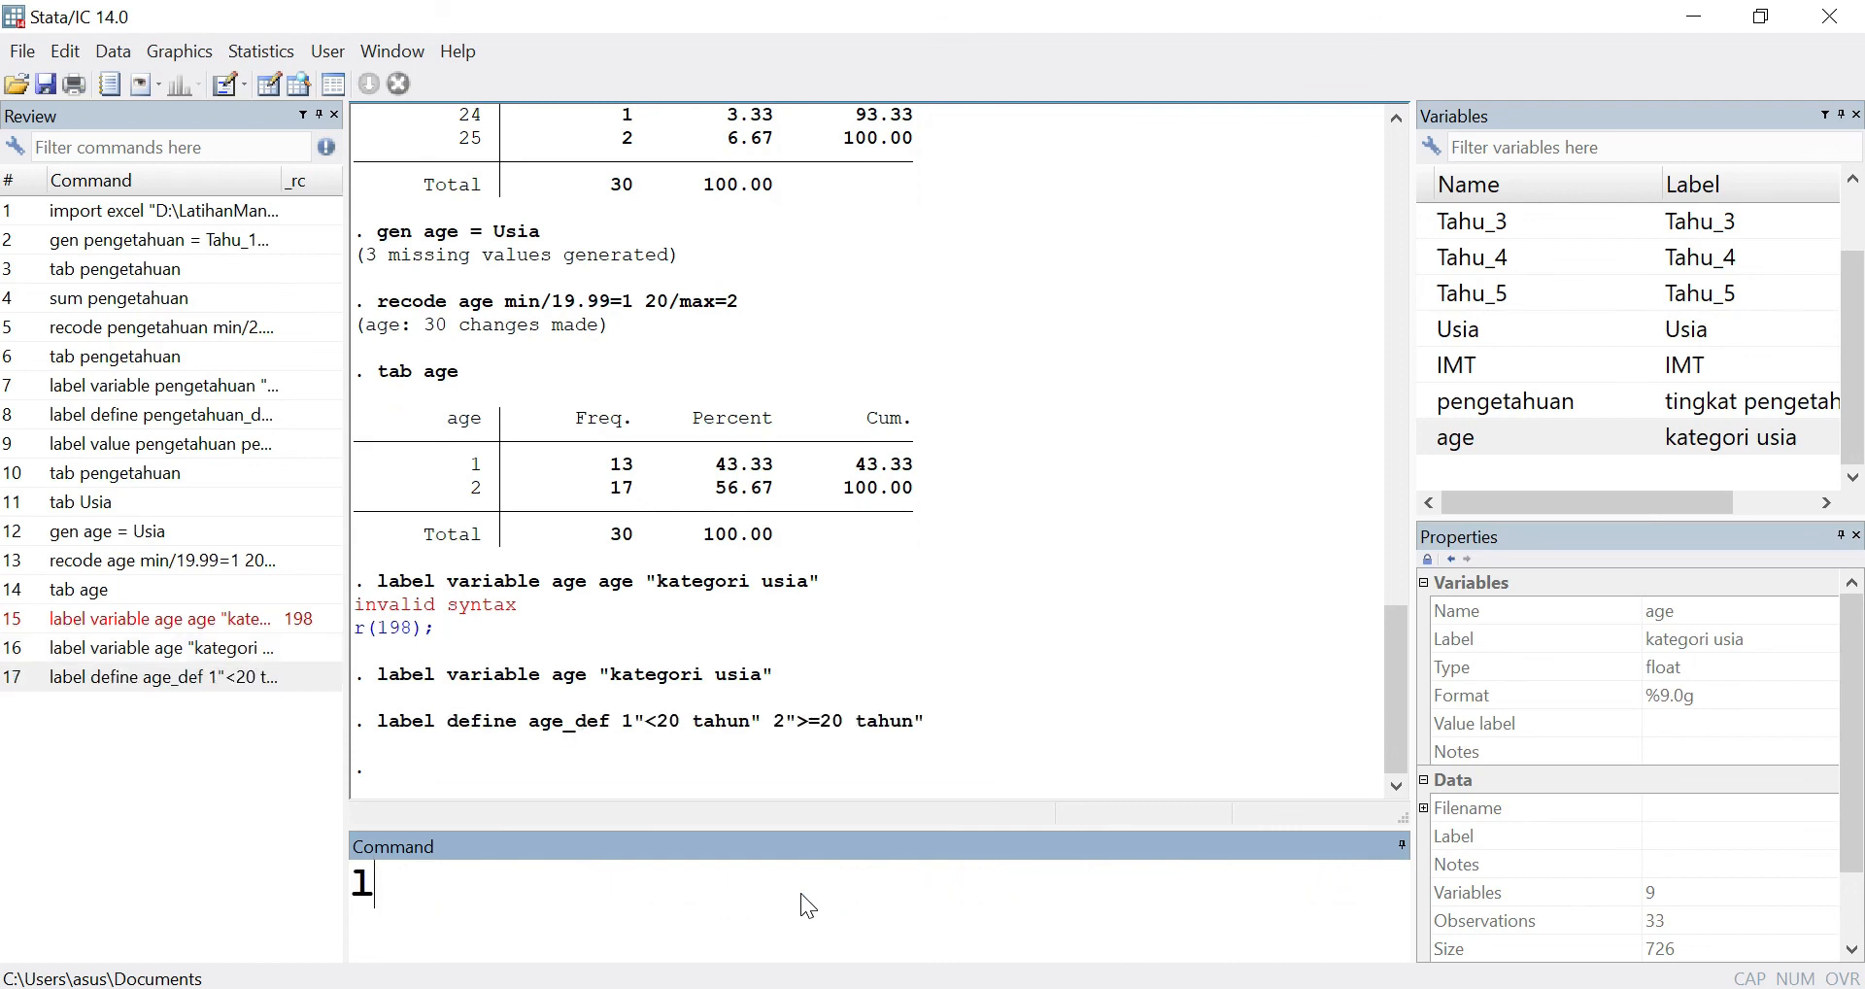
pyautogui.write('abel value')
pyautogui.press('BackSpace')
pyautogui.press('BackSpace')
pyautogui.write('ue ')
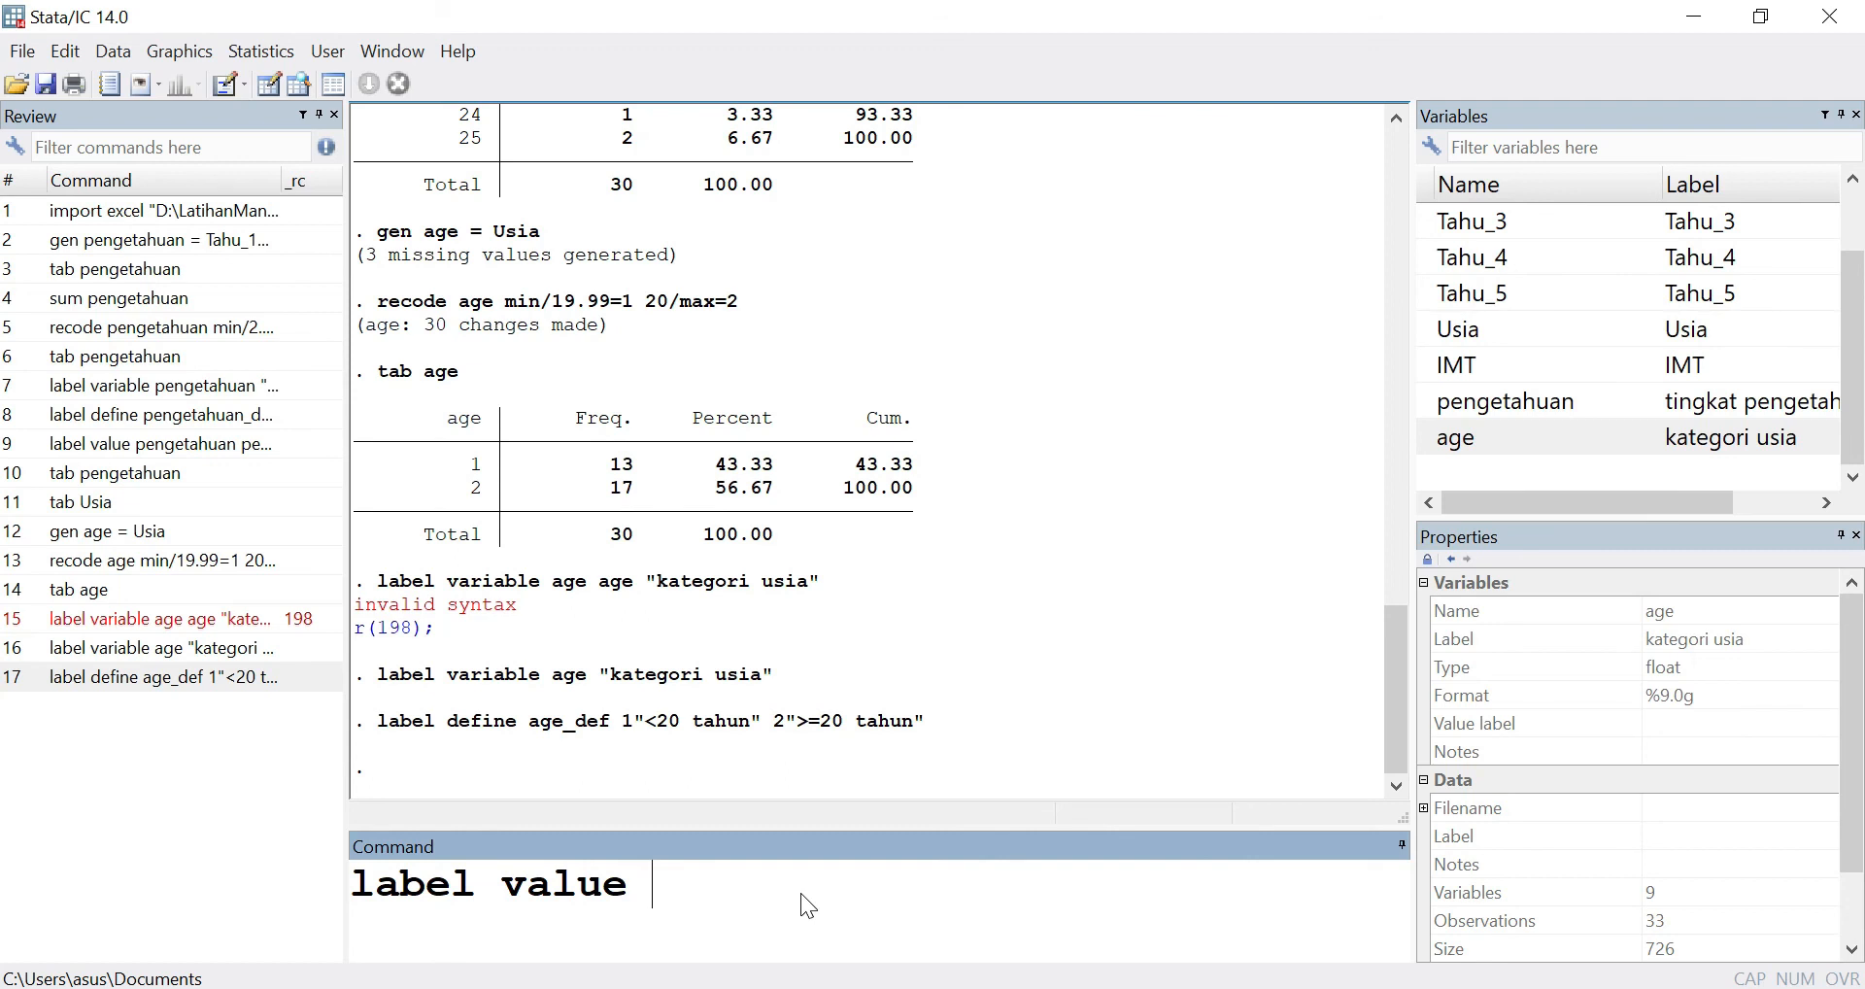
pyautogui.write('age age-f')
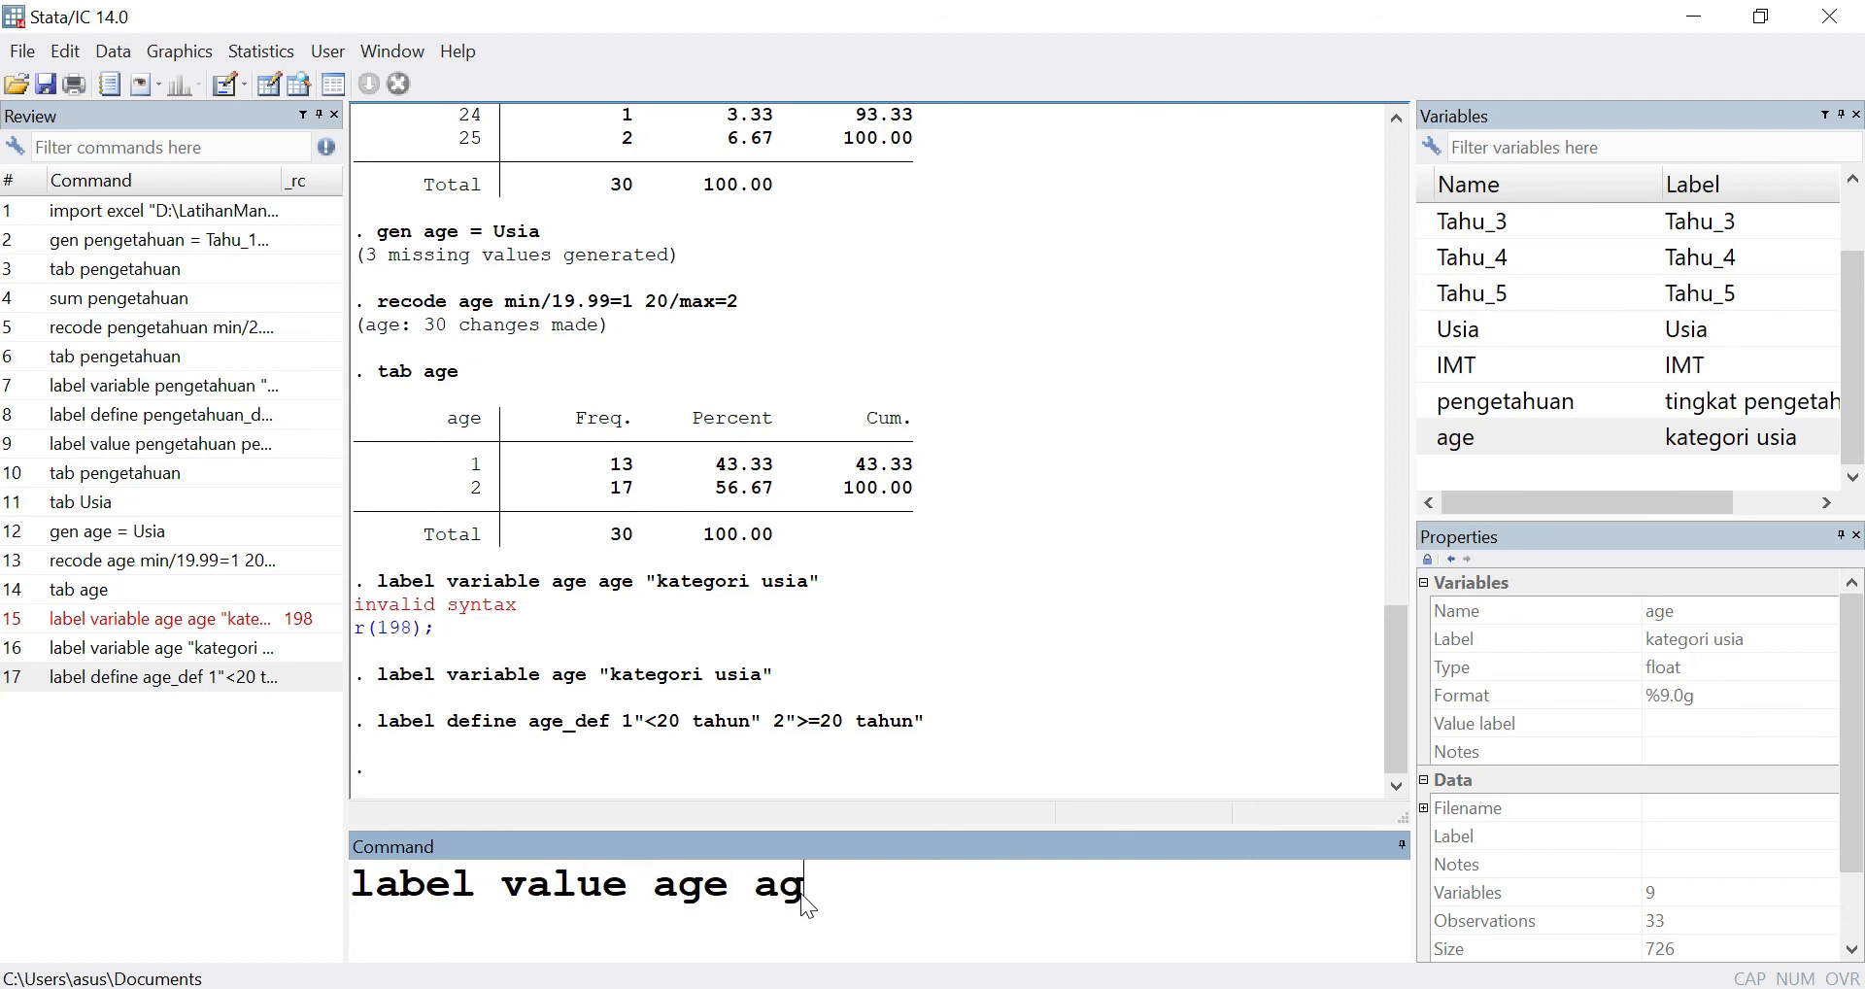
pyautogui.press('BackSpace')
pyautogui.write('de')
pyautogui.press('BackSpace')
pyautogui.press('BackSpace')
pyautogui.press('BackSpace')
pyautogui.write('_def')
pyautogui.press('Return')
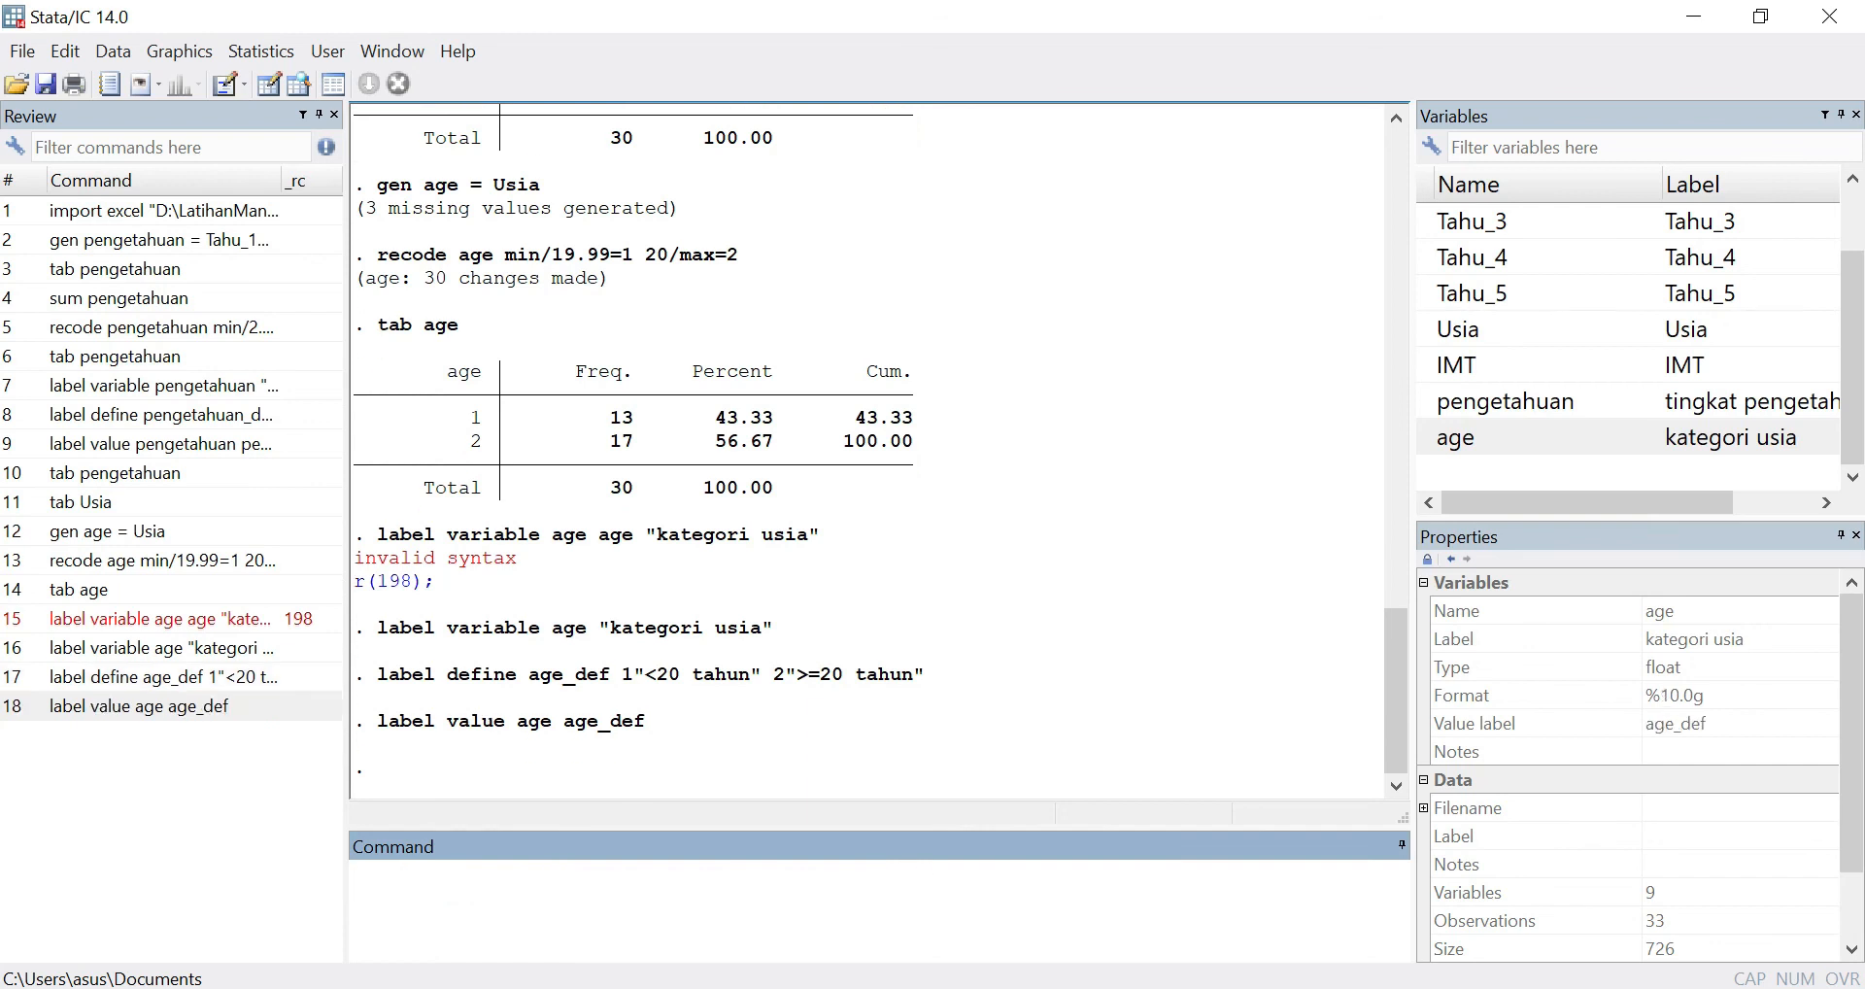
# - Rerun the earlier tab age command and compare the labelled age frequencies with the Usia table
pyautogui.click(97, 589)
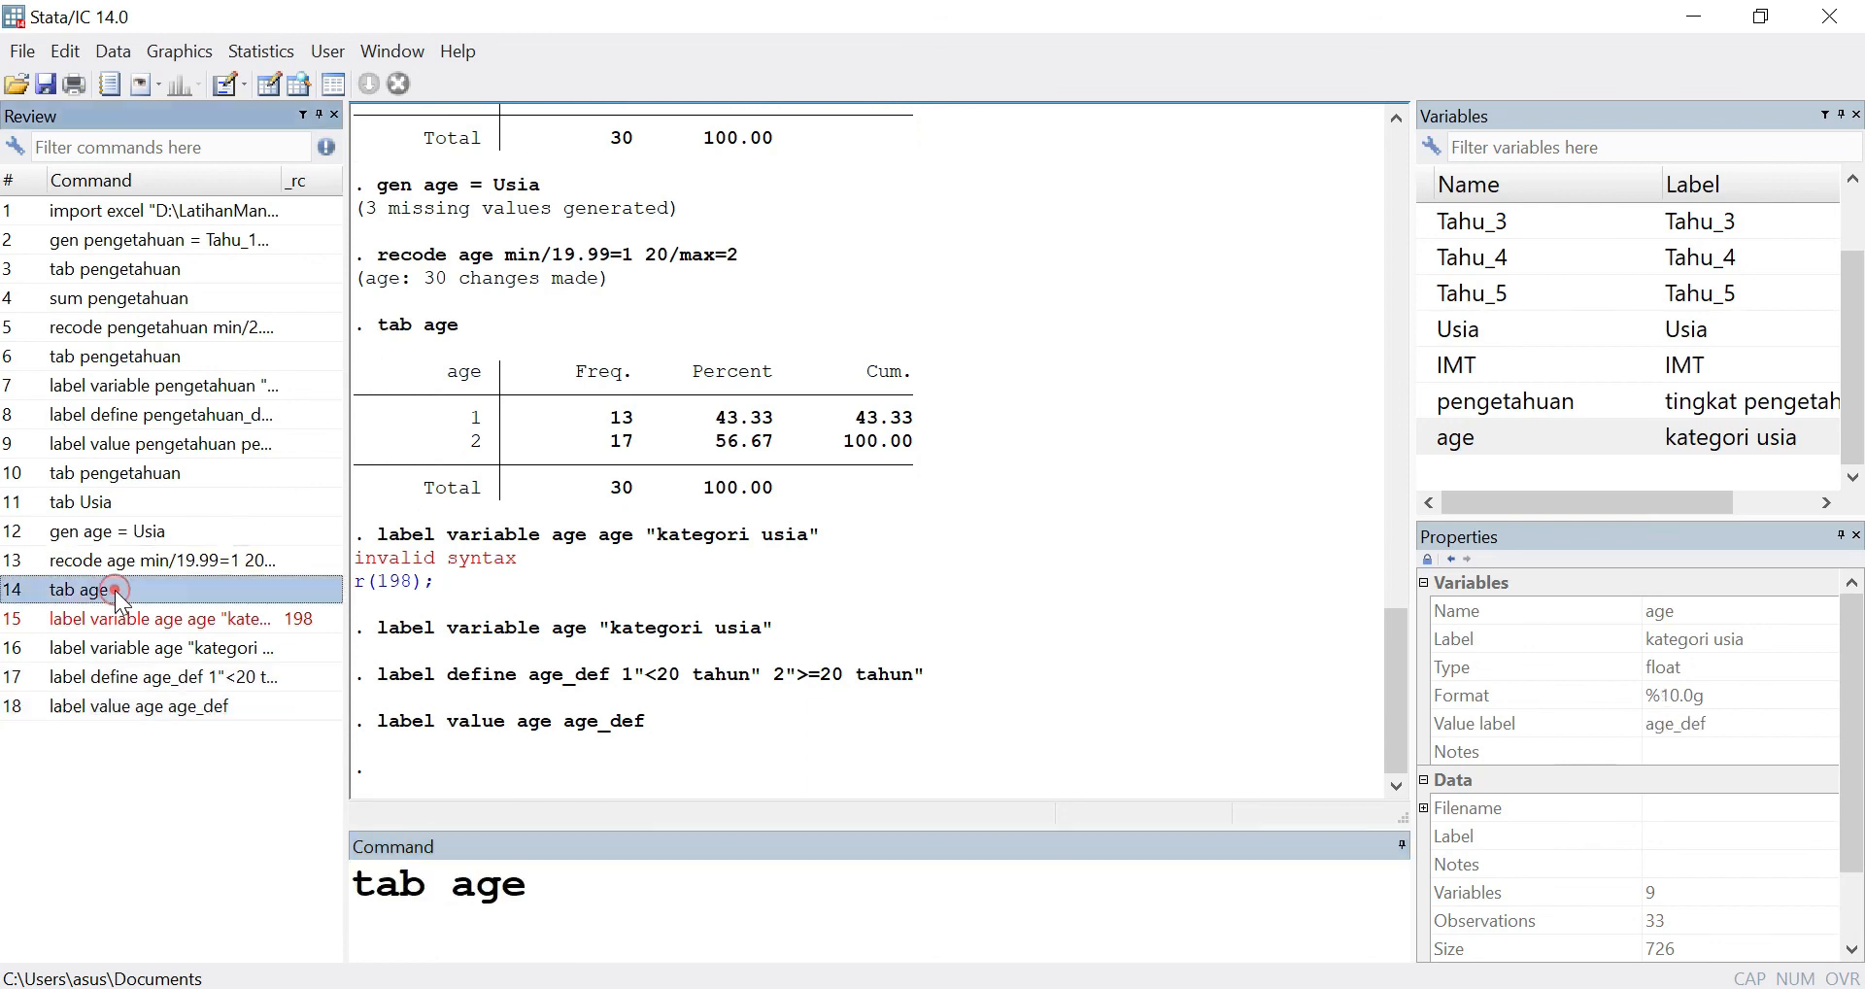
pyautogui.press('Return')
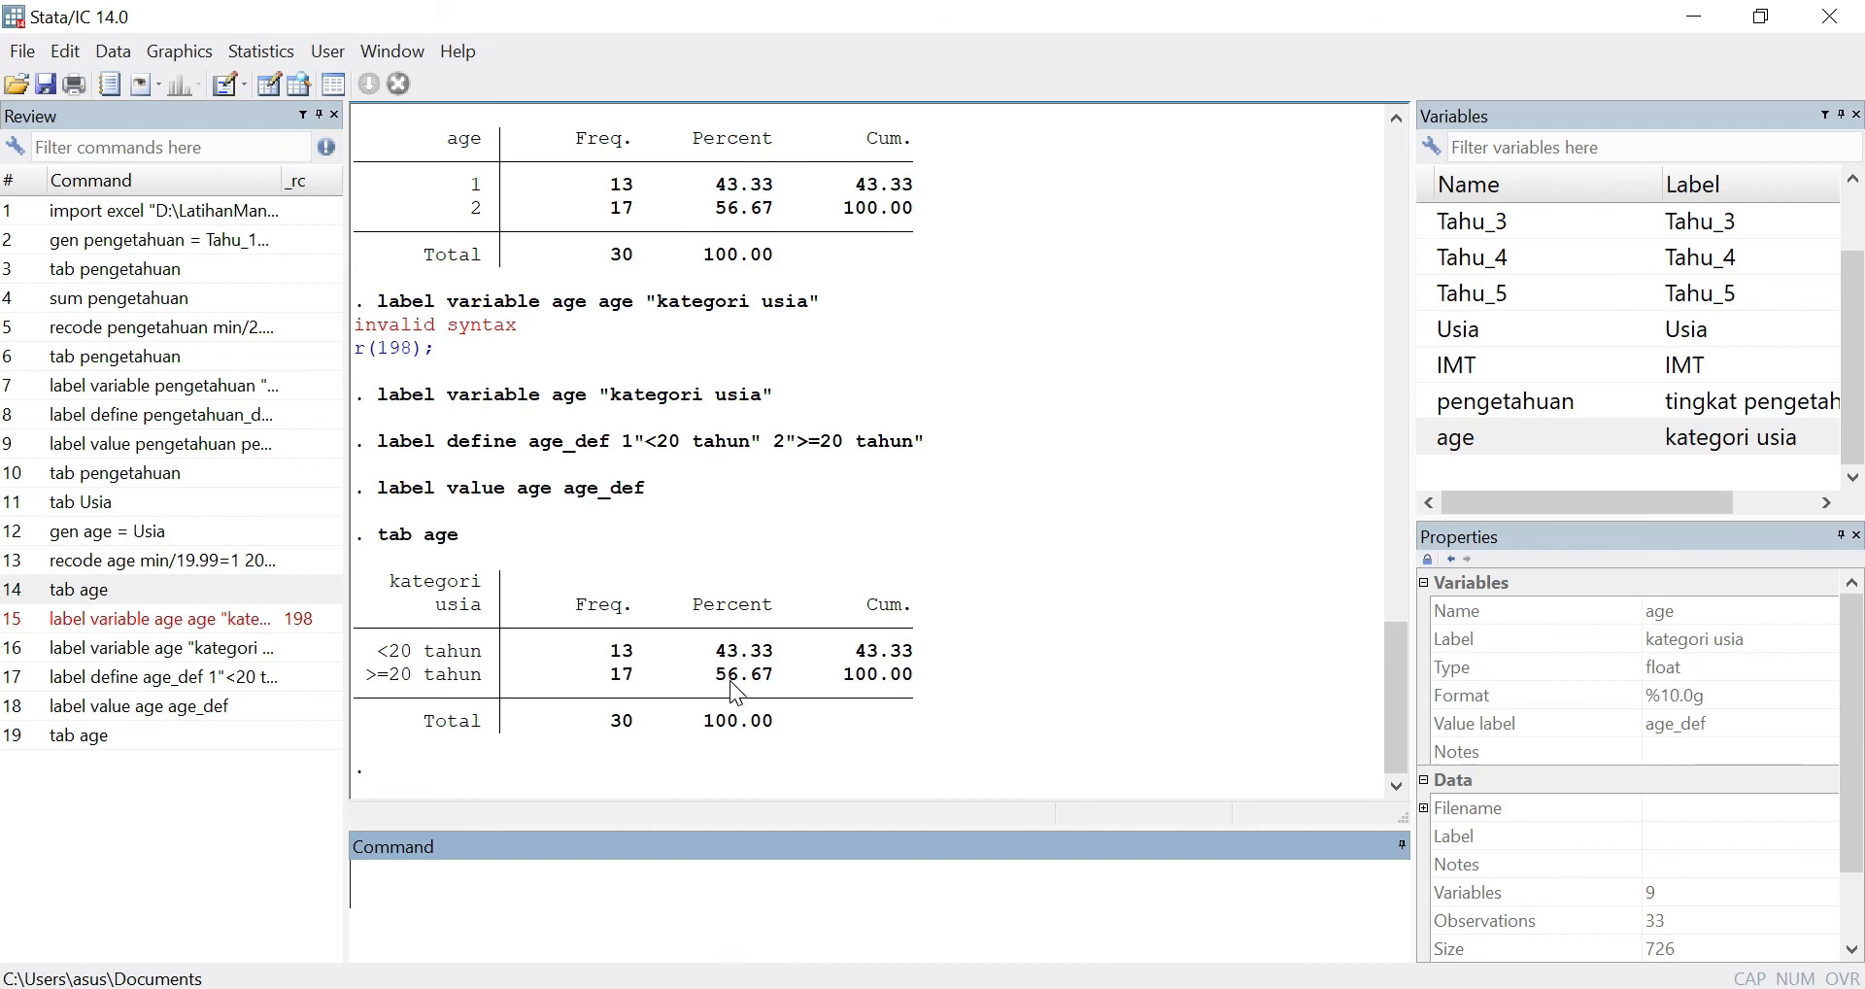
pyautogui.scroll(7, 730, 680)
pyautogui.scroll(3, 736, 692)
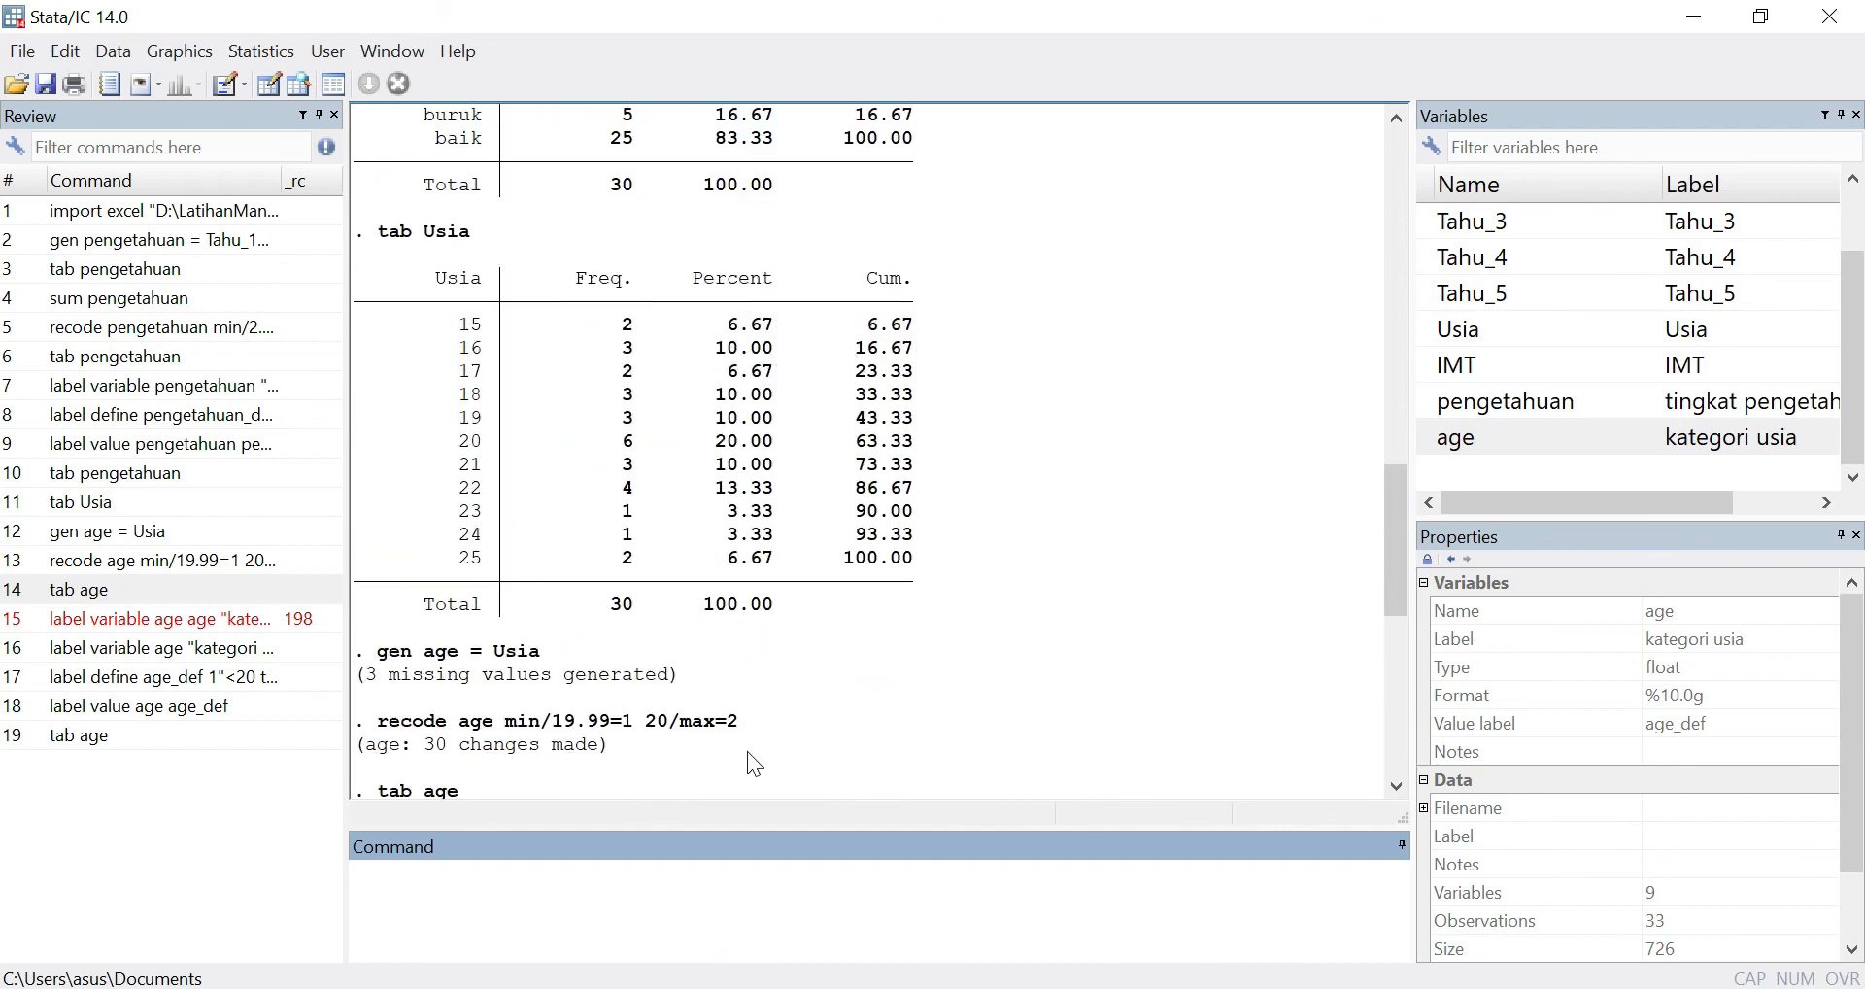
pyautogui.scroll(-5, 749, 748)
pyautogui.scroll(-5, 753, 743)
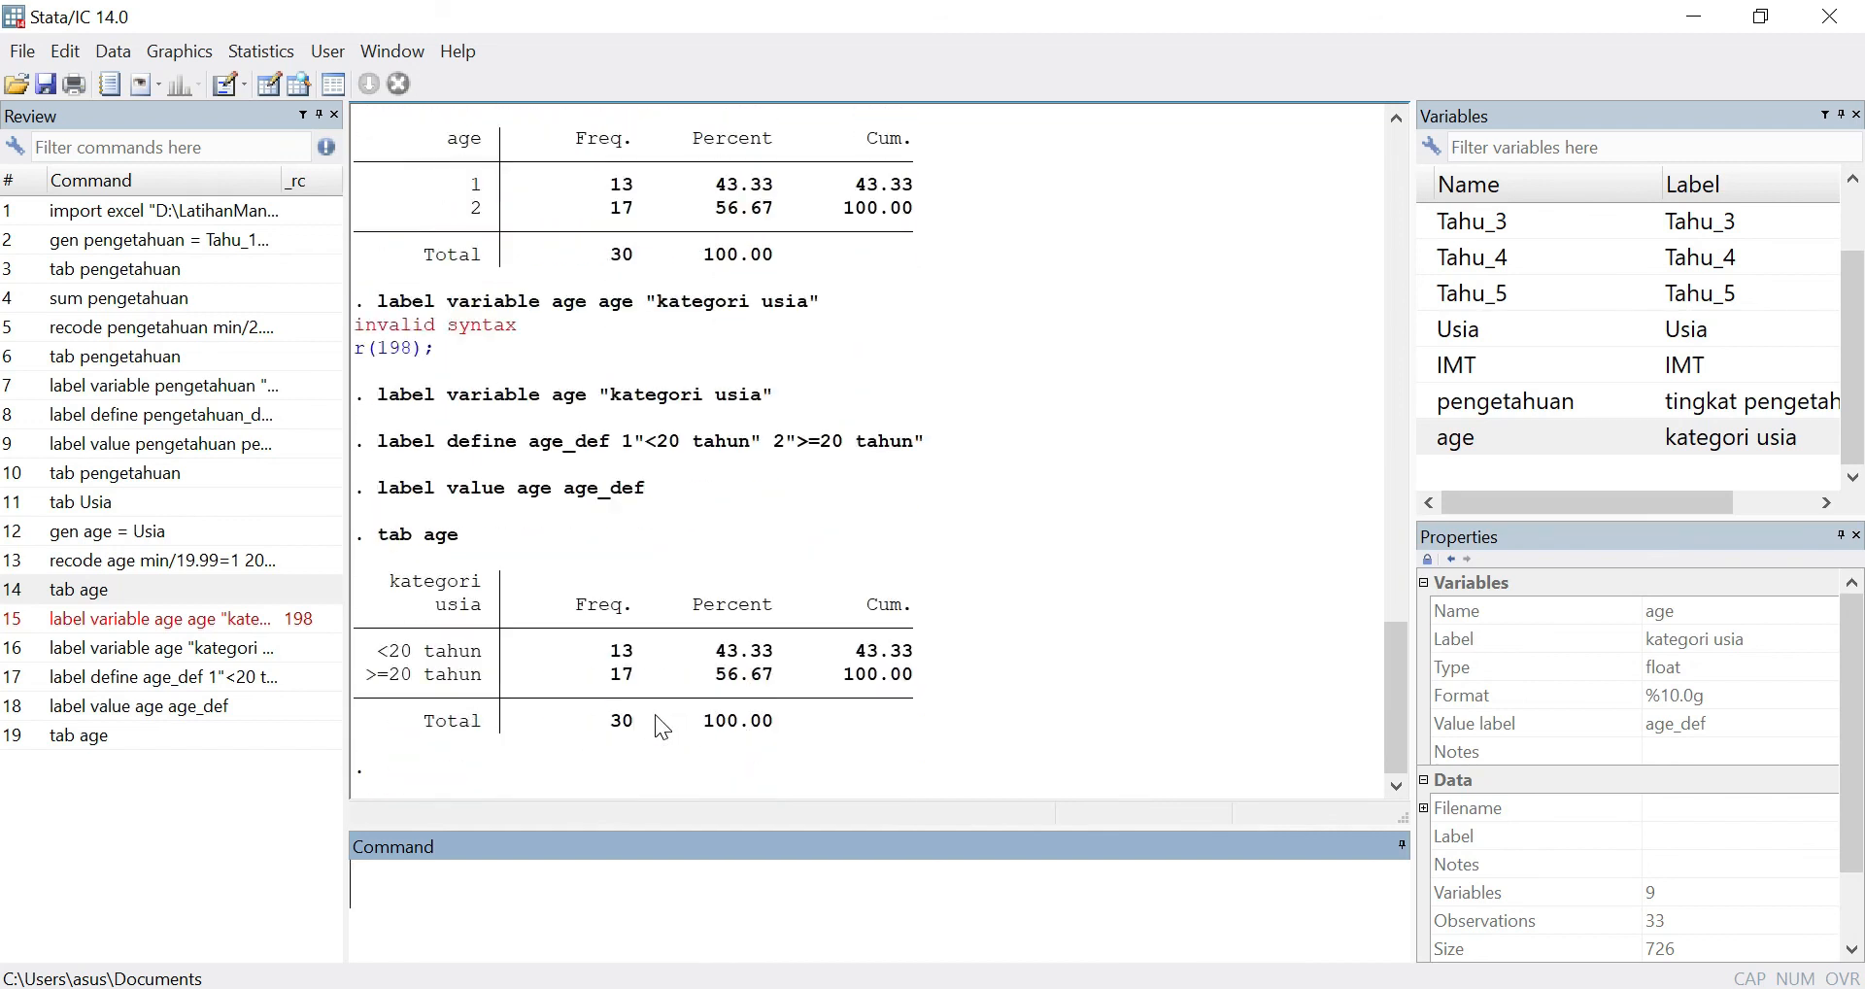